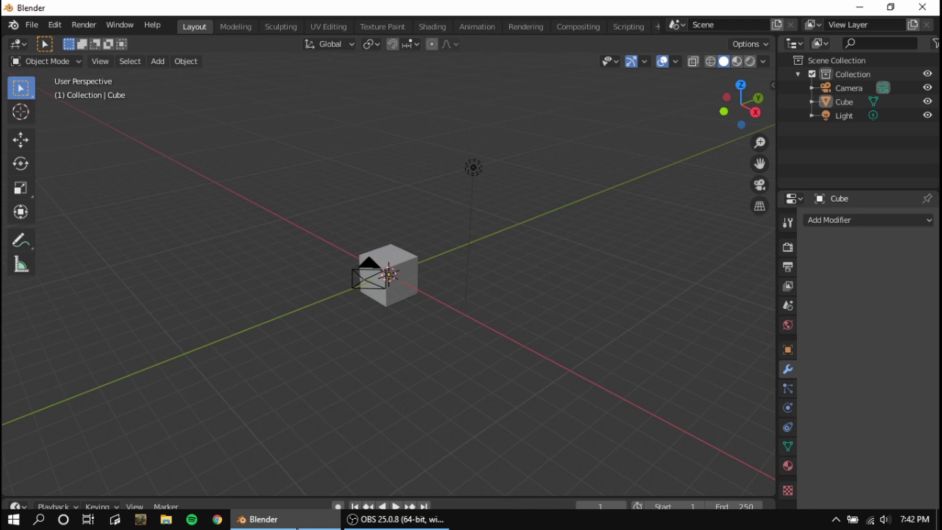
# Delete the default camera, cube and light from the scene
pyautogui.moveTo(428, 337); pyautogui.dragTo(376, 348, button='middle')
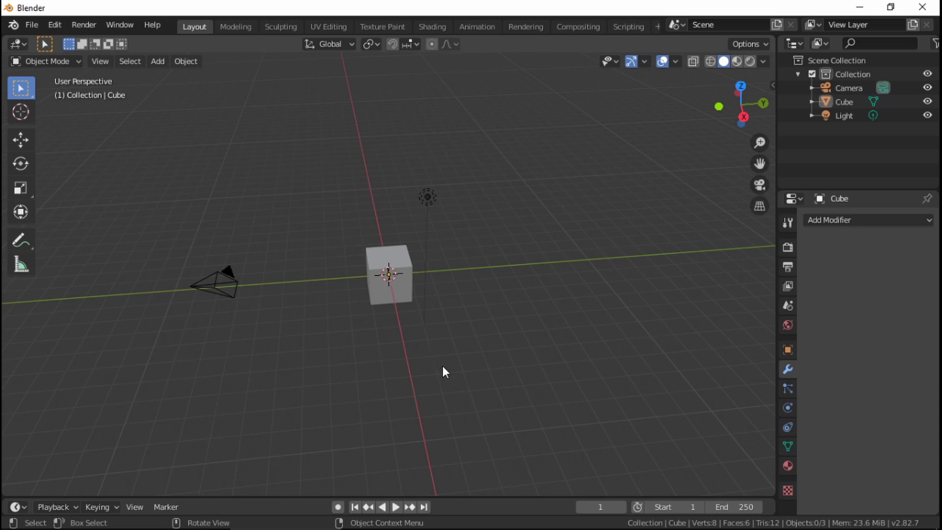
pyautogui.moveTo(425, 354); pyautogui.dragTo(439, 341, button='middle')
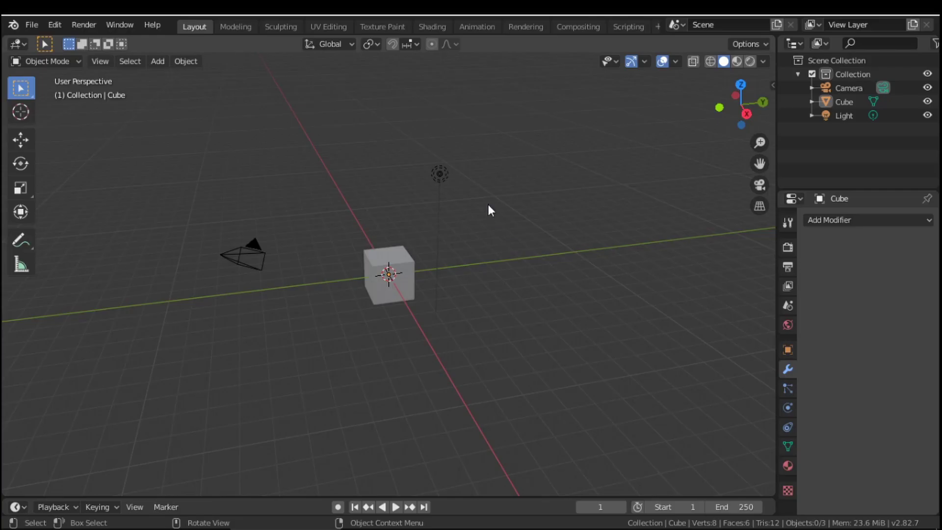
pyautogui.moveTo(469, 244); pyautogui.dragTo(75, 246, button='middle')
pyautogui.moveTo(448, 262); pyautogui.dragTo(280, 263, button='middle')
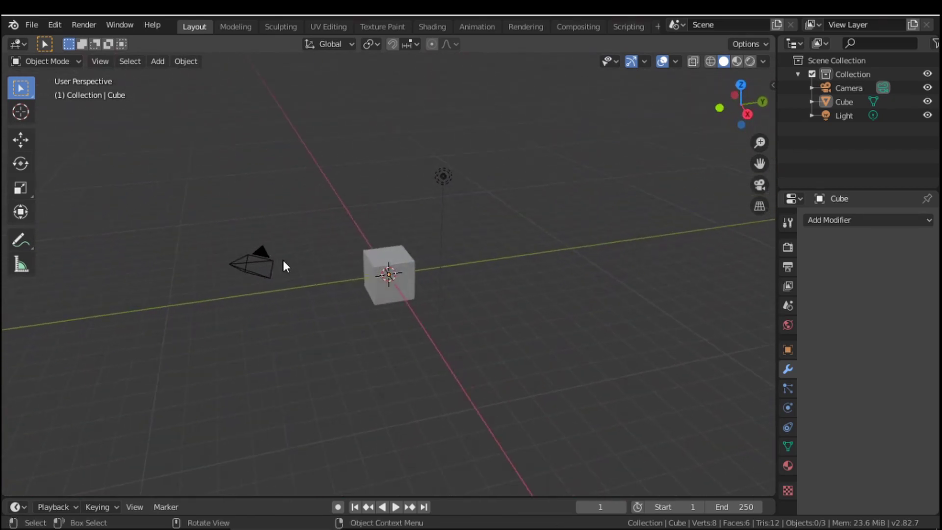
pyautogui.scroll(-2, 284, 265)
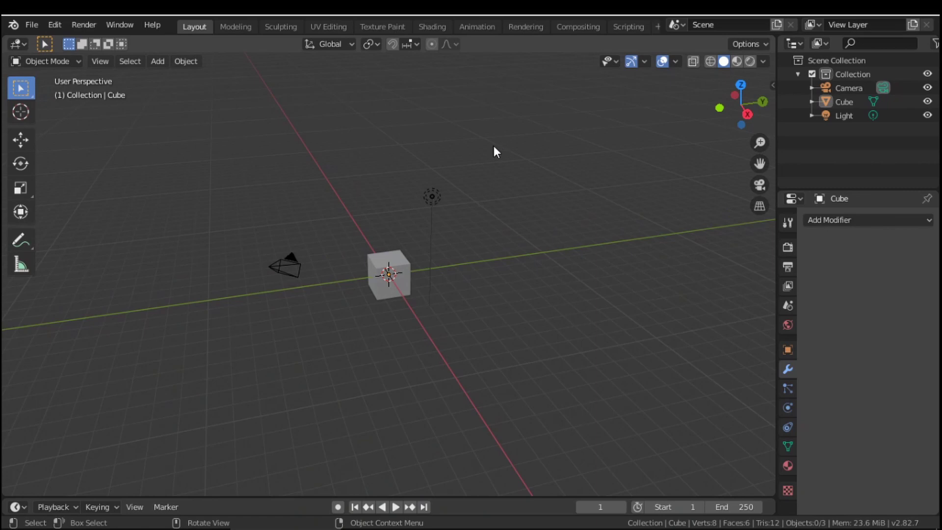
pyautogui.press('b')
pyautogui.moveTo(465, 165); pyautogui.dragTo(211, 376)
pyautogui.press('Delete')
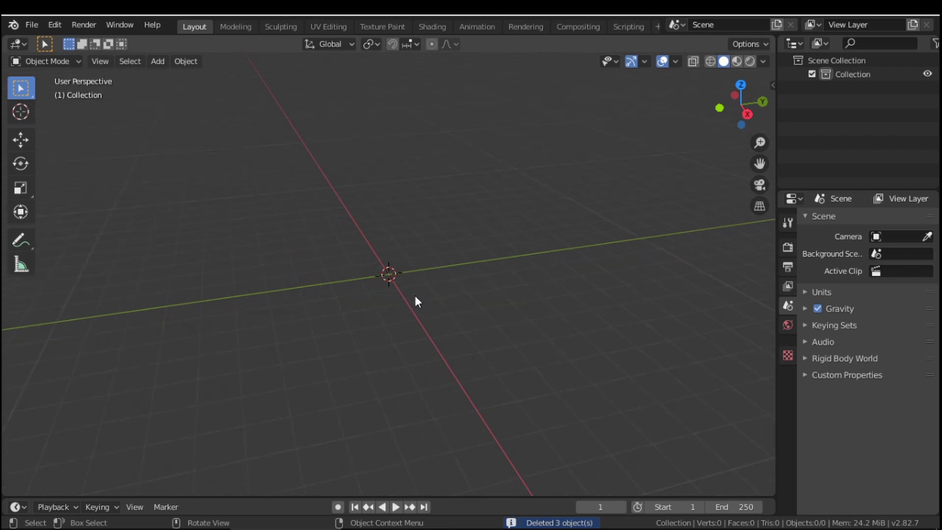
pyautogui.moveTo(440, 198); pyautogui.dragTo(216, 429)
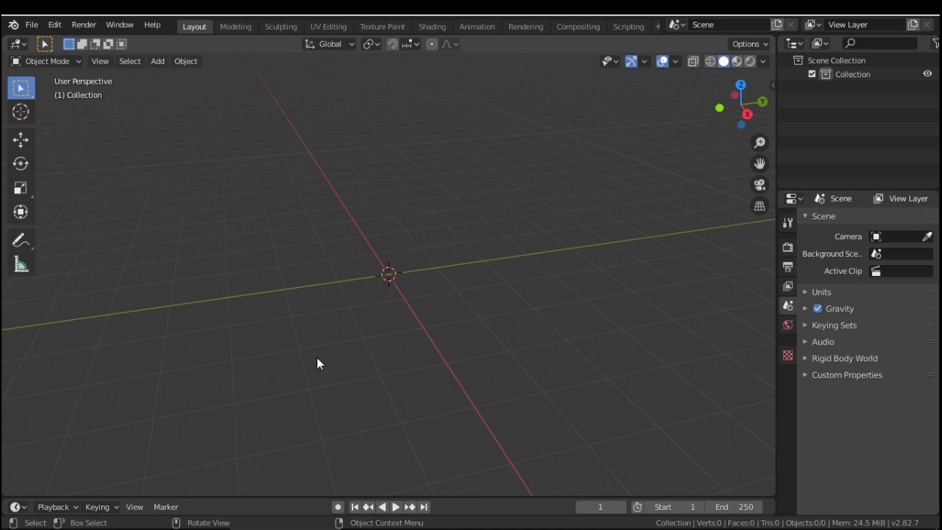
# Add a plane mesh at the world origin and deselect it
pyautogui.press('shift')
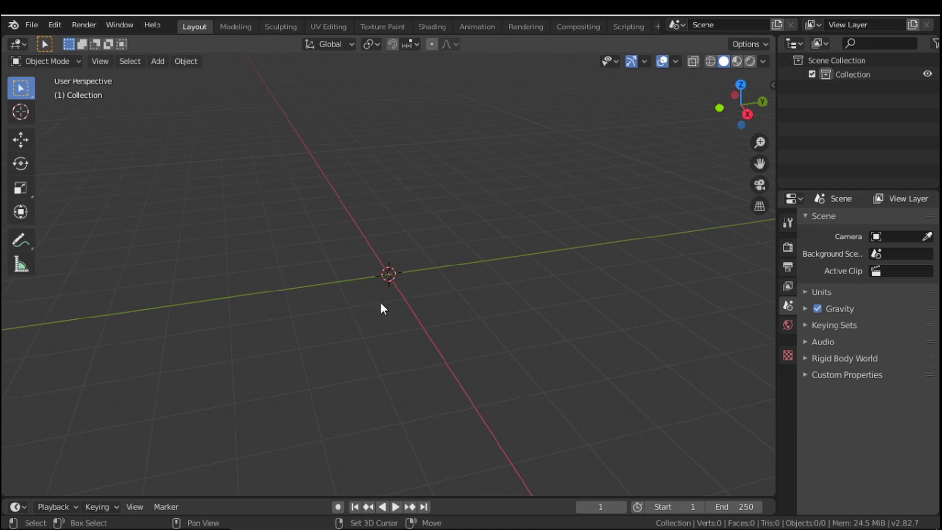
pyautogui.hotkey('shift', 'a')
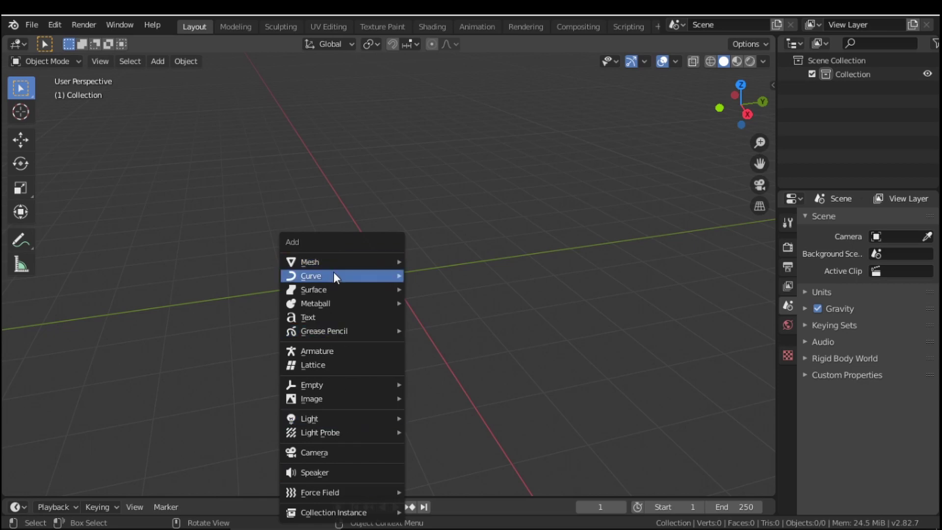
pyautogui.moveTo(333, 266)
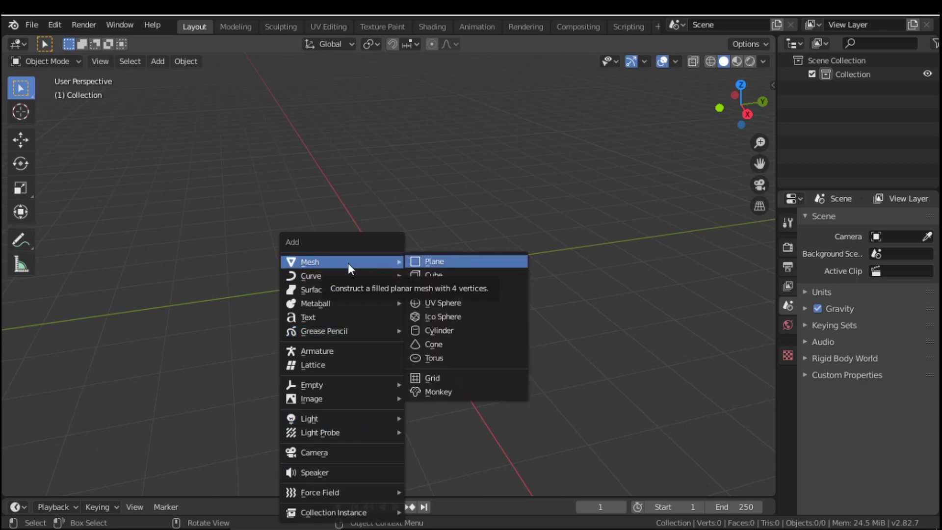
pyautogui.click(433, 261)
pyautogui.scroll(3, 499, 278)
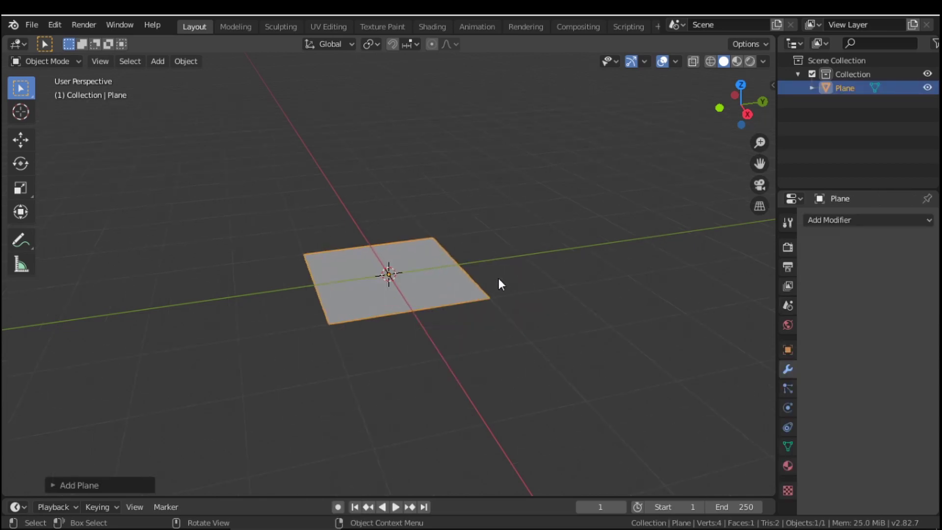
pyautogui.click(523, 169)
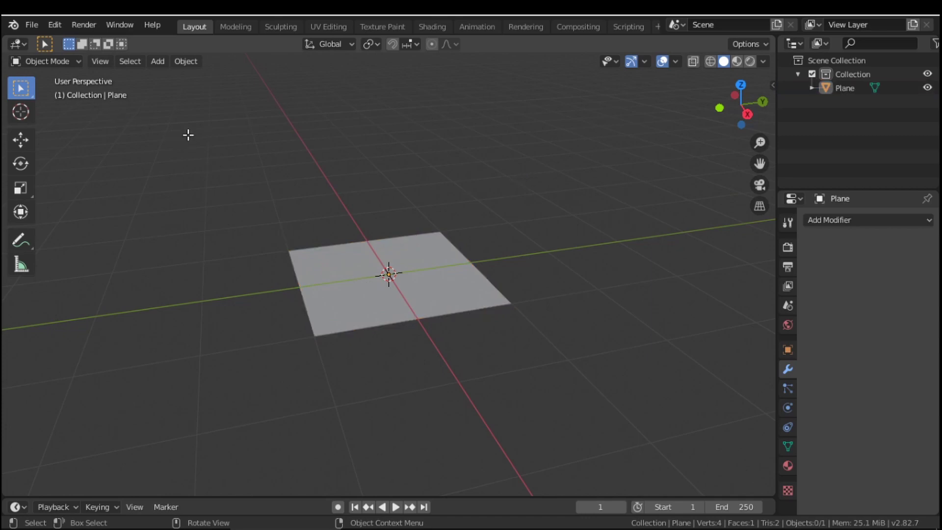
# In Edit Mode, delete three of the plane's corner vertices, keeping only a single corner vertex
pyautogui.press('Tab')
pyautogui.click(517, 213)
pyautogui.moveTo(517, 214); pyautogui.dragTo(373, 164, button='middle')
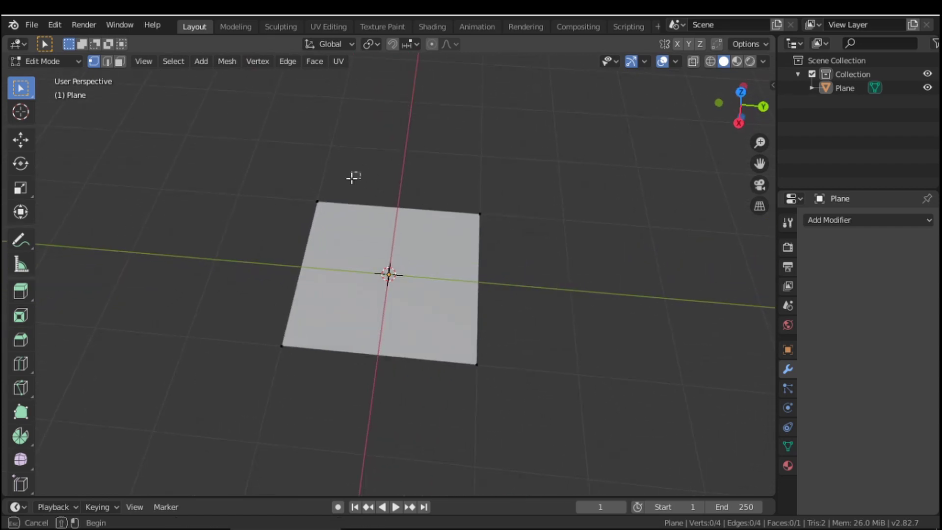
pyautogui.click(316, 199)
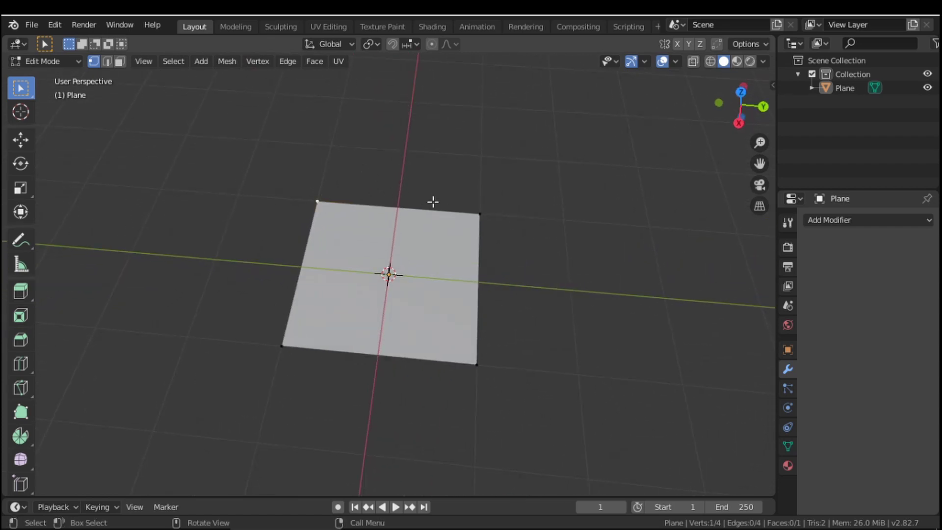
pyautogui.keyDown('ctrl'); pyautogui.click(479, 214); pyautogui.keyUp('ctrl')
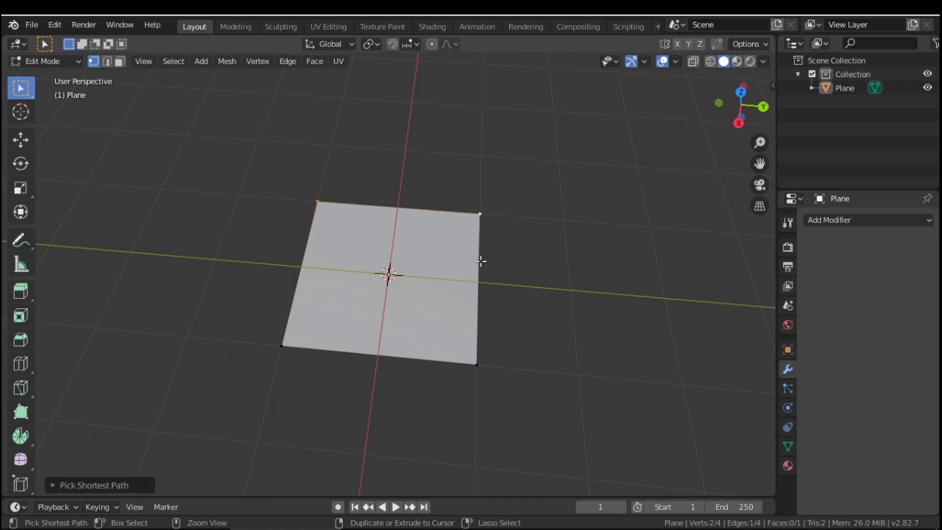
pyautogui.keyDown('ctrl'); pyautogui.click(476, 365); pyautogui.keyUp('ctrl')
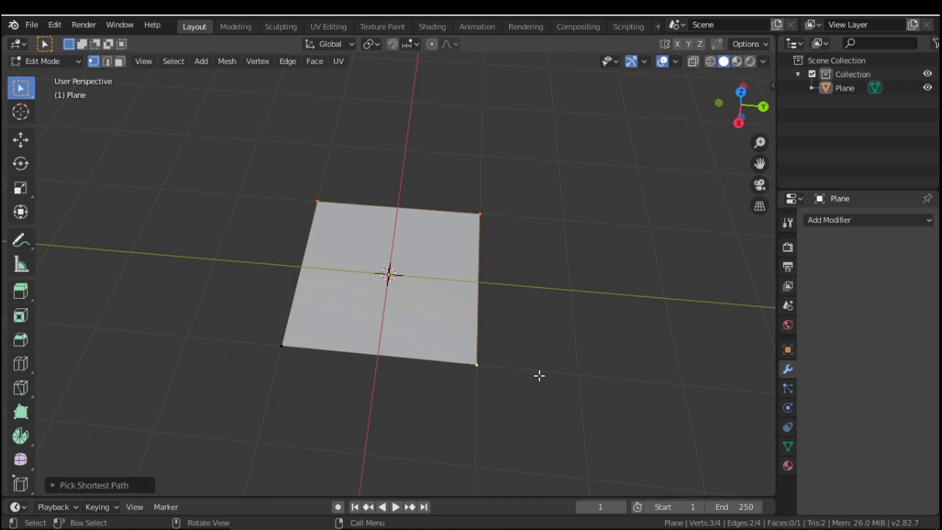
pyautogui.press('x')
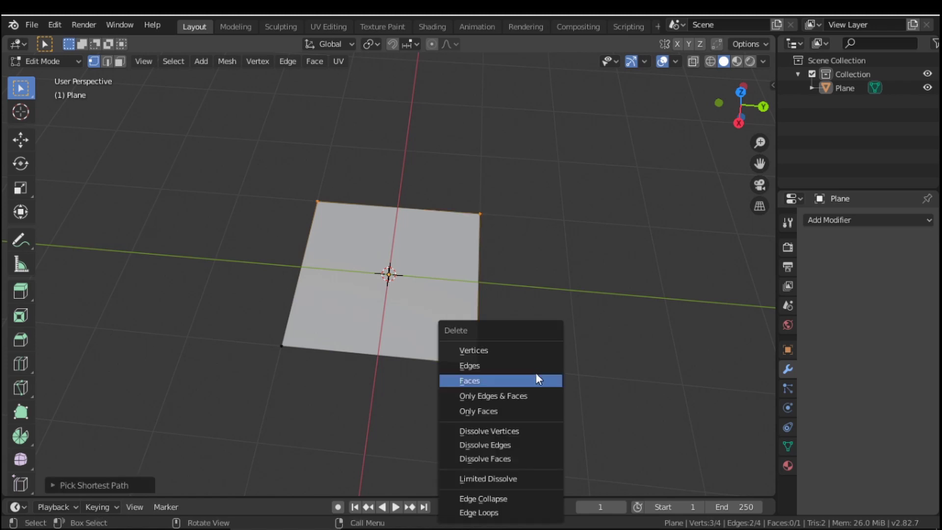
pyautogui.click(468, 354)
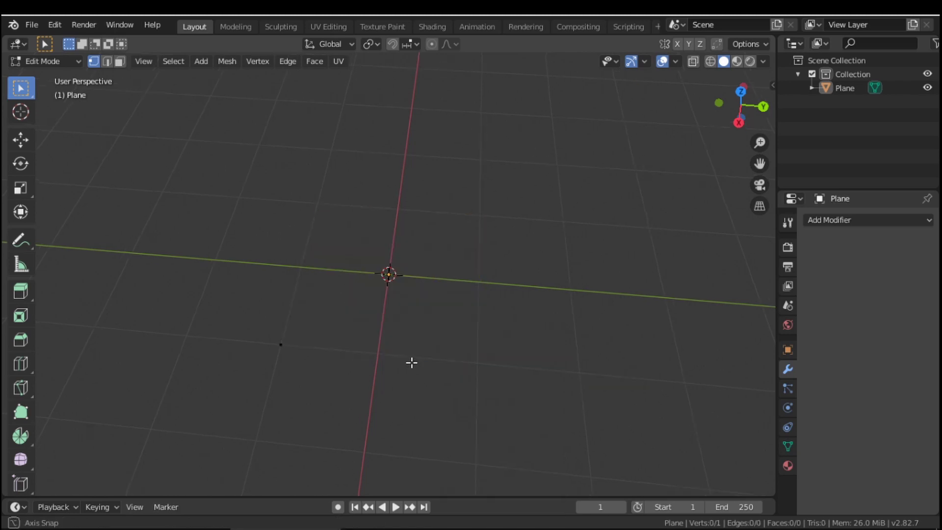
# Select the remaining vertex and add a Skin modifier to the plane object
pyautogui.moveTo(412, 364); pyautogui.dragTo(416, 341, button='middle')
pyautogui.moveTo(358, 332); pyautogui.dragTo(296, 411)
pyautogui.moveTo(362, 343); pyautogui.dragTo(300, 415)
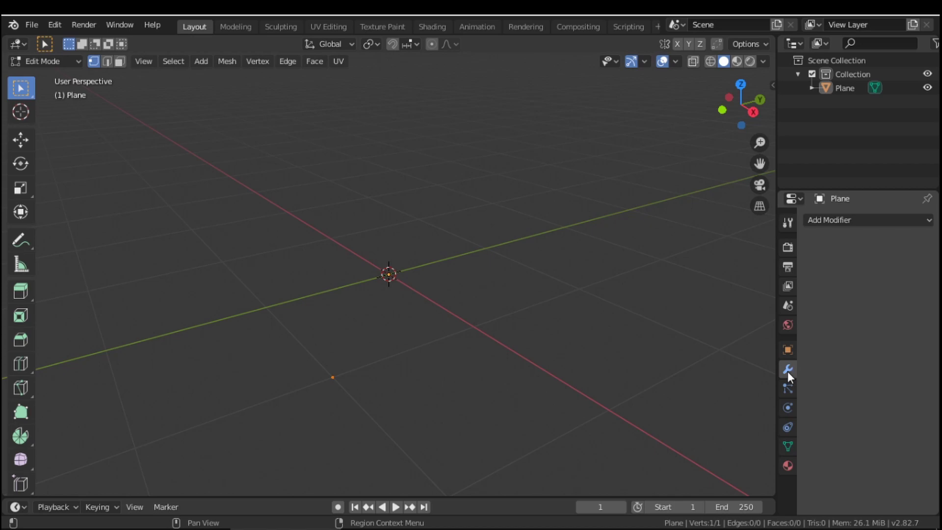
pyautogui.click(850, 221)
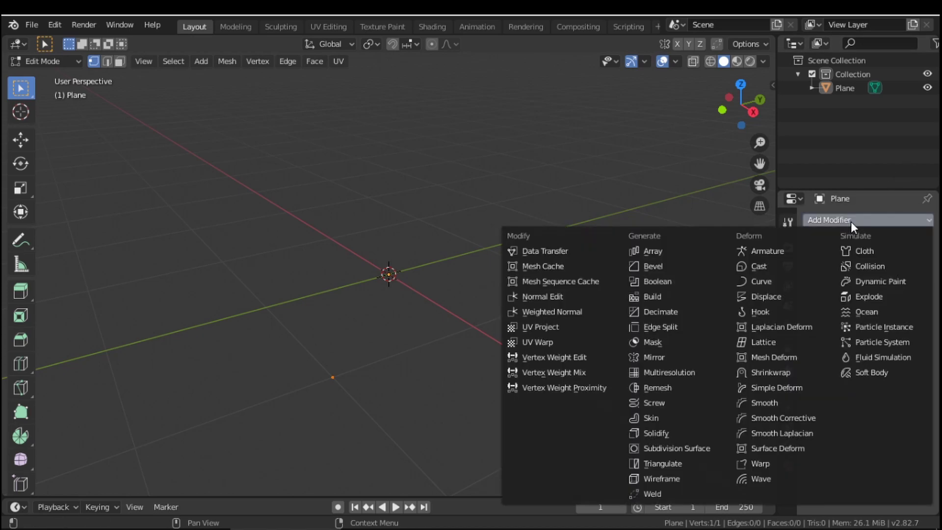
pyautogui.click(666, 418)
pyautogui.moveTo(534, 330); pyautogui.dragTo(610, 311, button='middle')
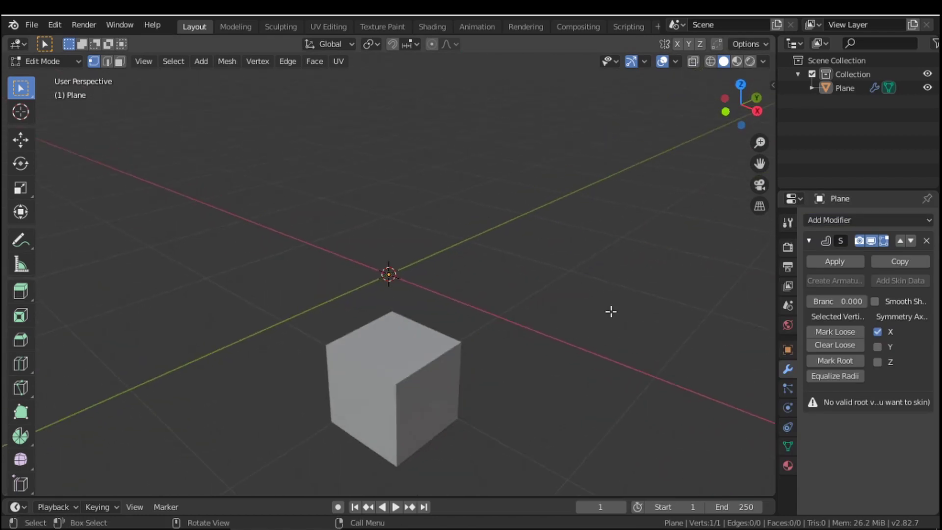
# Add a Subdivision Surface modifier below the Skin modifier on the plane object
pyautogui.click(849, 221)
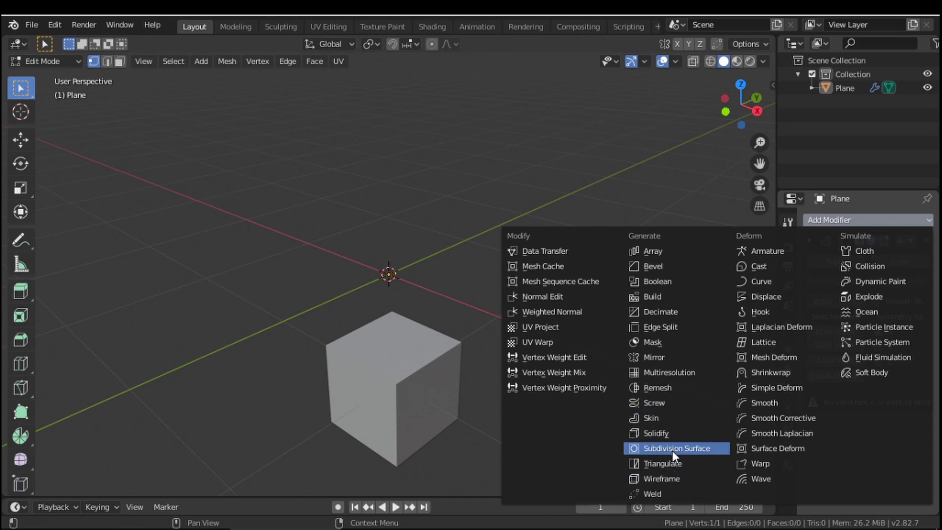
pyautogui.click(657, 450)
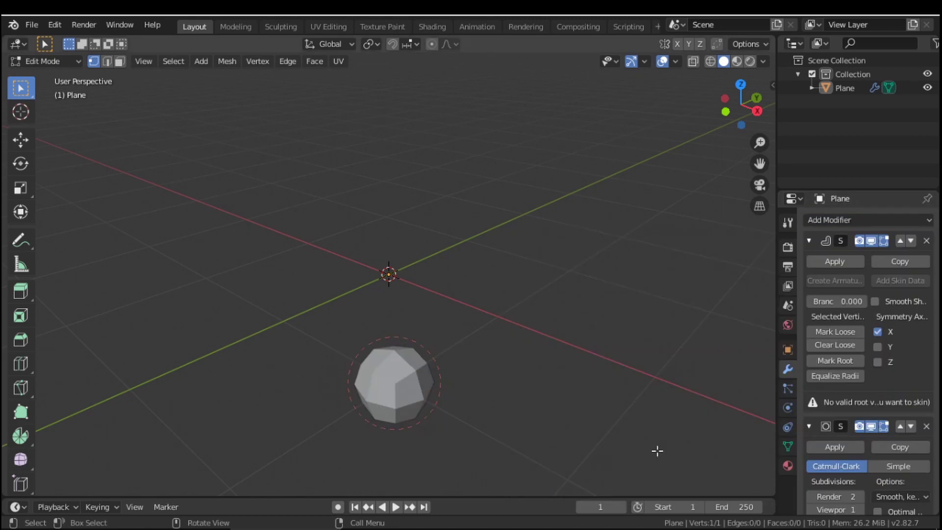
pyautogui.moveTo(552, 399); pyautogui.dragTo(565, 352, button='middle')
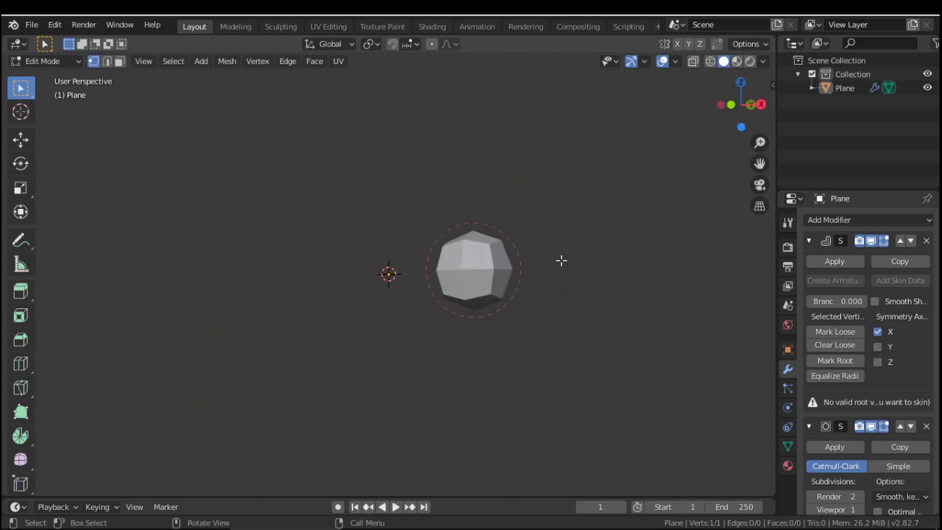
pyautogui.moveTo(561, 261); pyautogui.dragTo(505, 303, button='middle')
# Turn on X-ray display and switch to the front orthographic view
pyautogui.hotkey('alt', 'z')
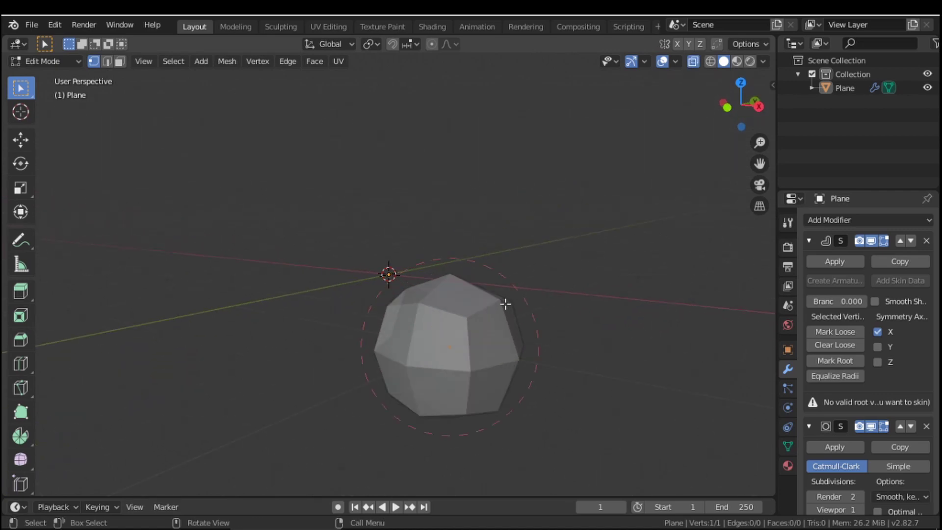
pyautogui.scroll(-1, 494, 304)
pyautogui.scroll(2, 534, 271)
pyautogui.scroll(-2, 542, 271)
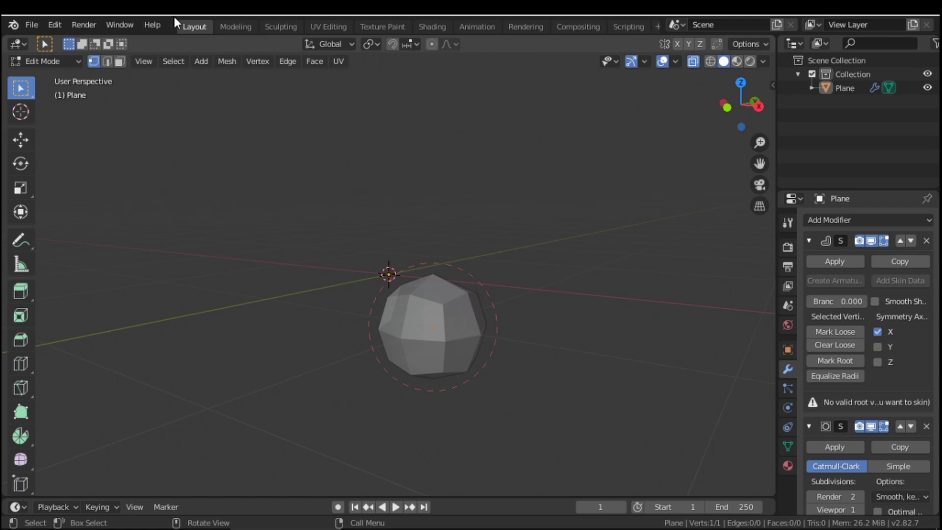
pyautogui.click(145, 62)
pyautogui.press('KP_1')
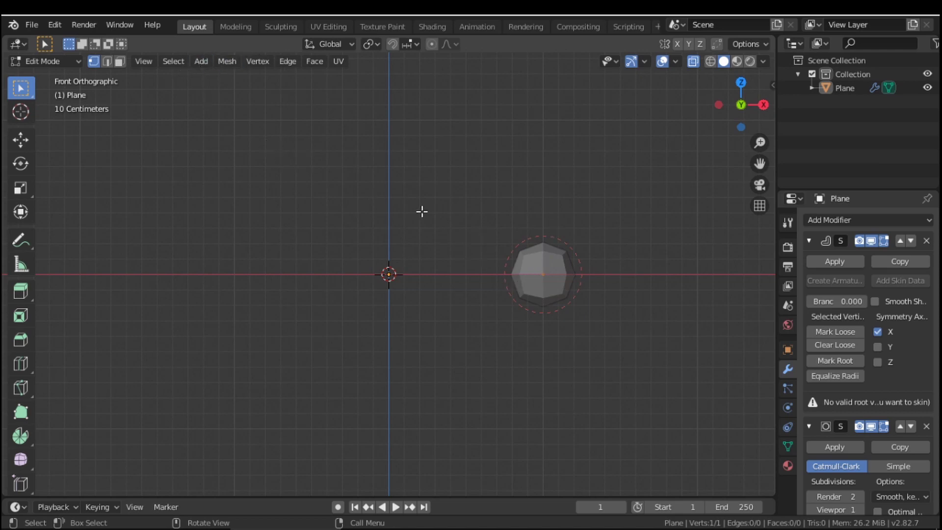
pyautogui.scroll(-2, 449, 212)
pyautogui.scroll(3, 449, 212)
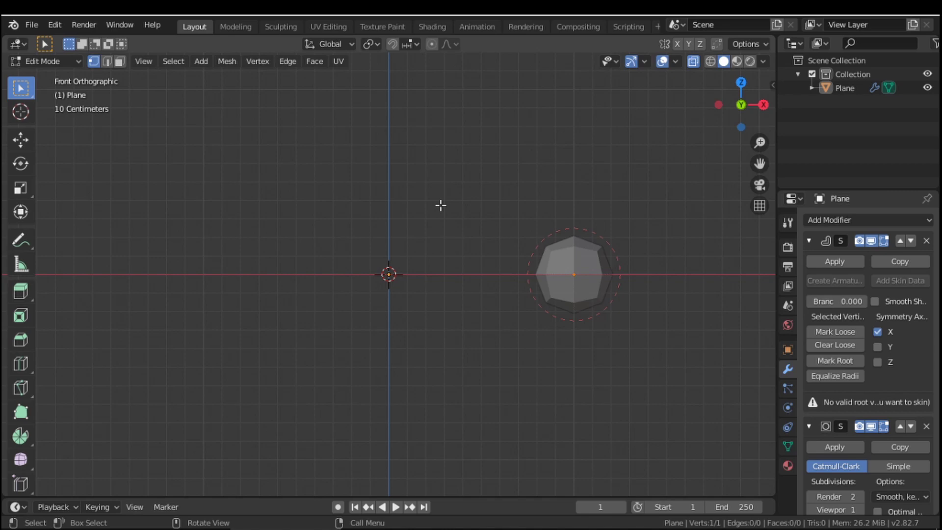
pyautogui.click(141, 61)
pyautogui.moveTo(174, 223)
# Try moving the selected vertex along the X axis, and undo the move
pyautogui.moveTo(639, 201); pyautogui.dragTo(510, 342)
pyautogui.press('g')
pyautogui.press('x')
pyautogui.click(668, 253)
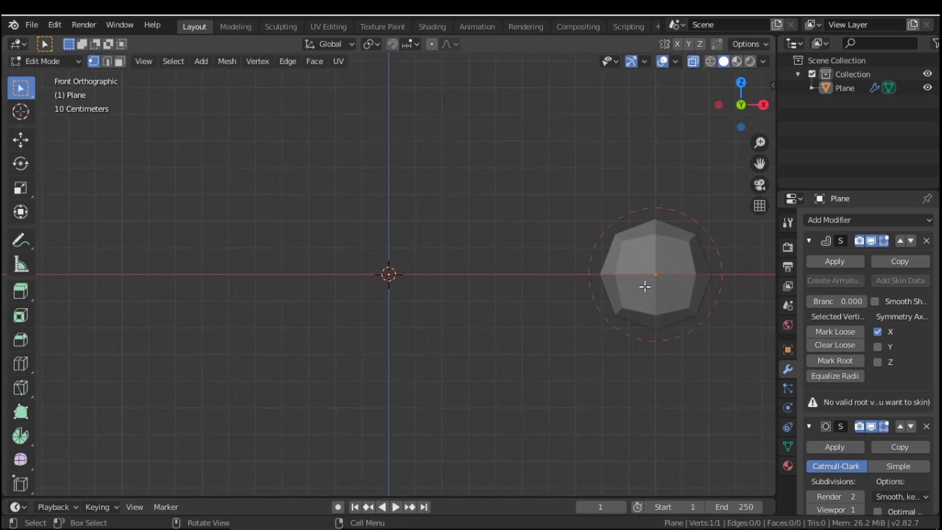
pyautogui.hotkey('ctrl', 'z')
# Try extruding the vertex upward in front view, and undo the extrusion
pyautogui.press('e')
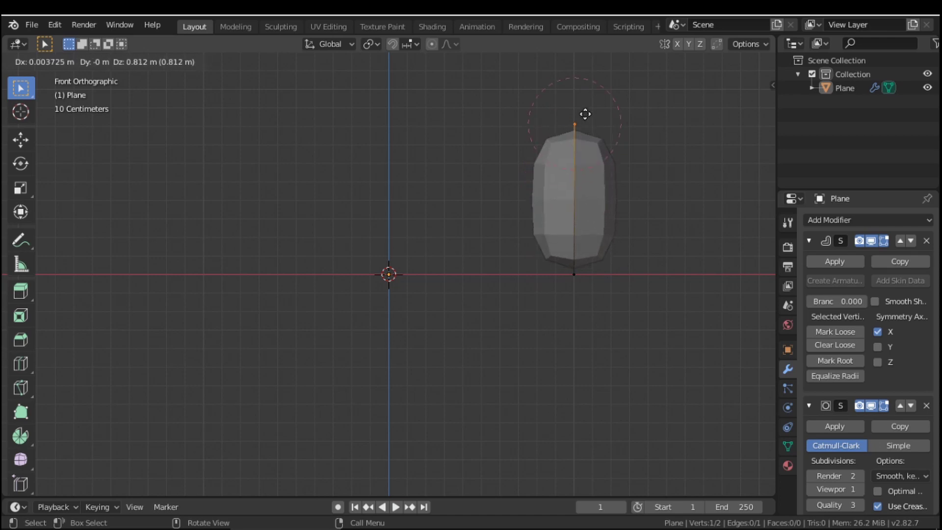
pyautogui.click(582, 487)
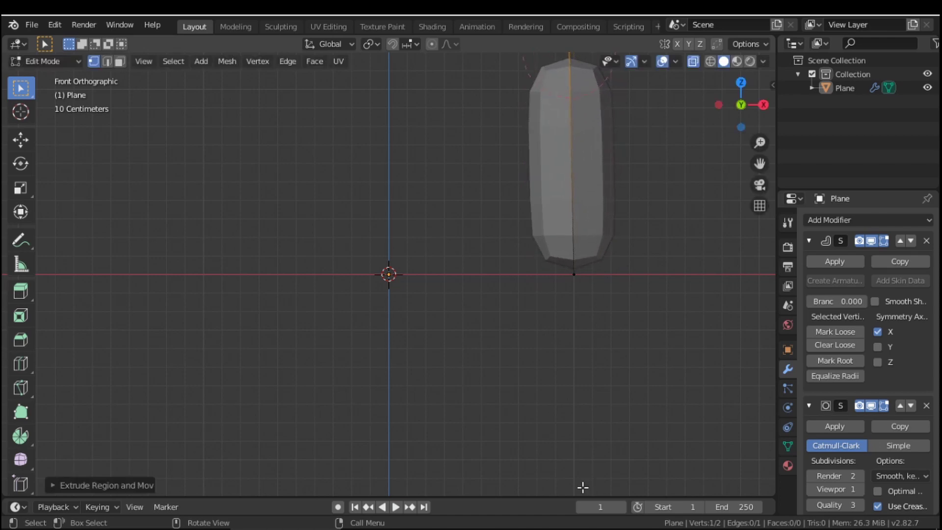
pyautogui.scroll(-4, 521, 368)
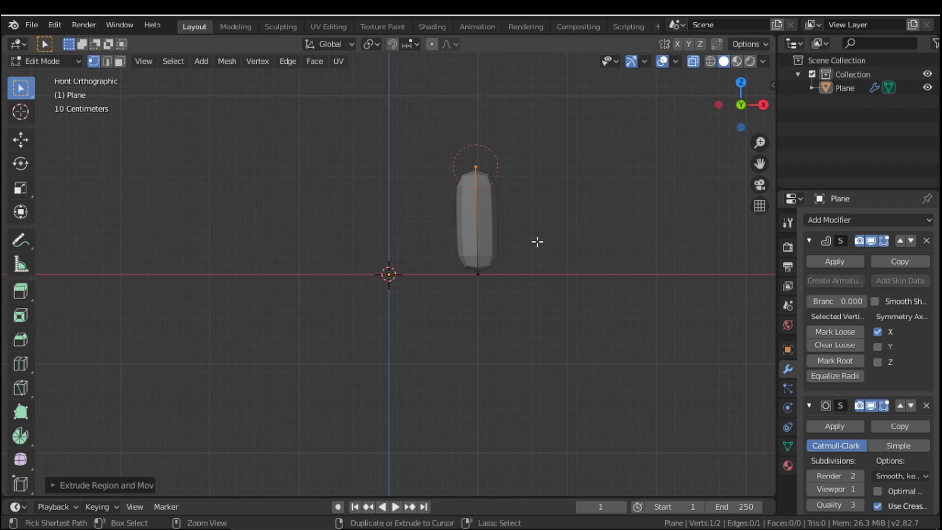
pyautogui.hotkey('ctrl', 'z')
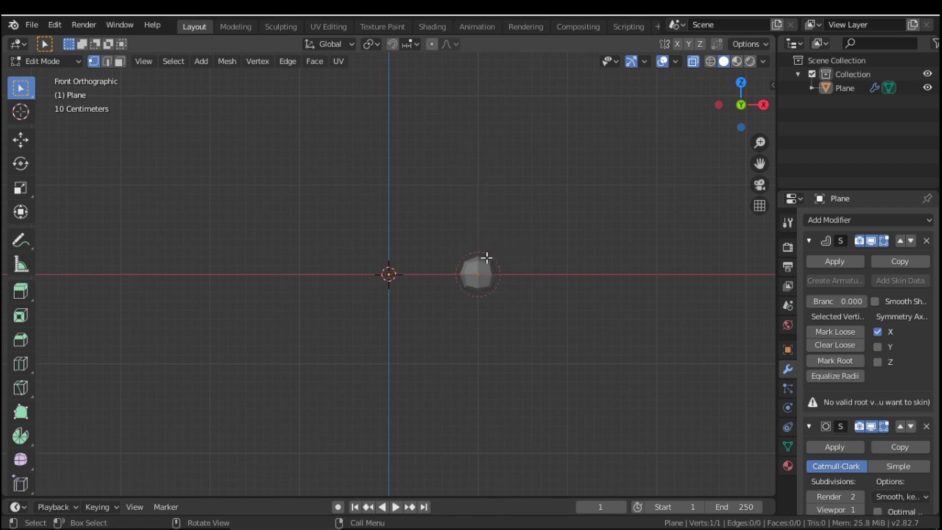
# Extrude the vertex straight upward by about 2.98 m to form a vertical column
pyautogui.scroll(-2, 481, 269)
pyautogui.scroll(1, 481, 267)
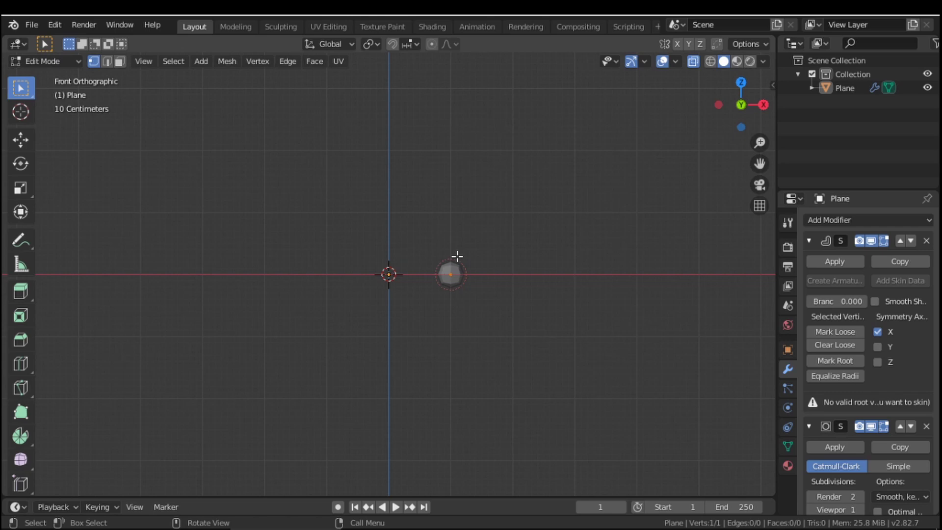
pyautogui.rightClick(450, 272)
pyautogui.press('e')
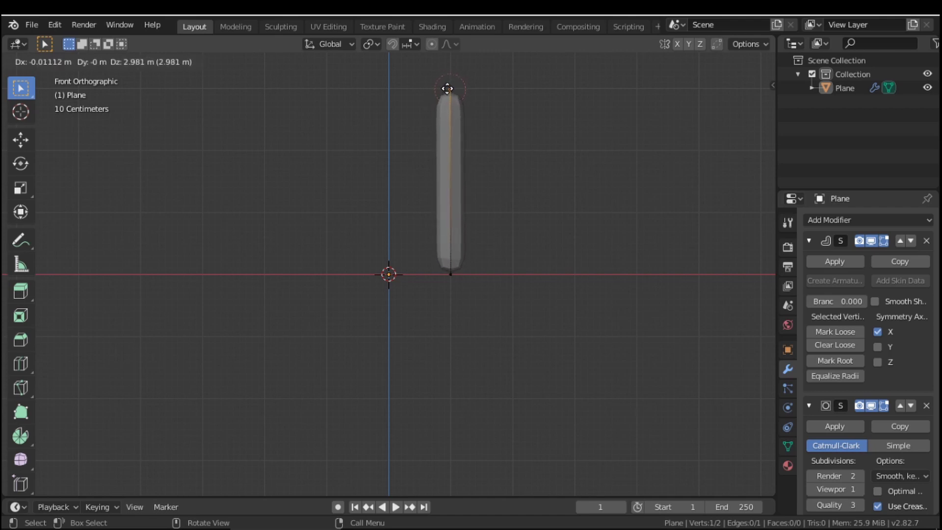
pyautogui.click(448, 89)
pyautogui.moveTo(505, 147); pyautogui.dragTo(491, 264, button='middle')
pyautogui.scroll(-2, 510, 262)
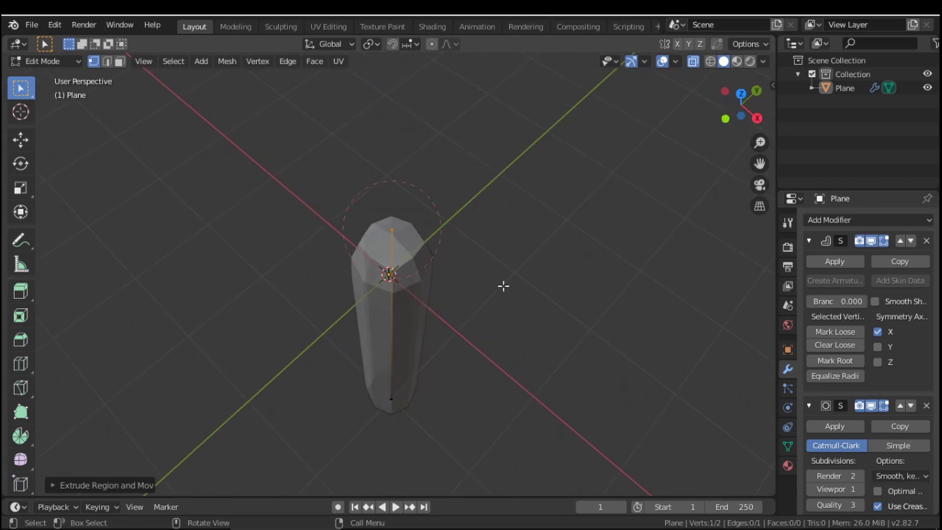
# In front orthographic view, extrude two branches about 2 m long from the column's top vertex, angled upward toward −X and +X
pyautogui.moveTo(539, 302); pyautogui.dragTo(509, 293, button='middle')
pyautogui.press('KP_1')
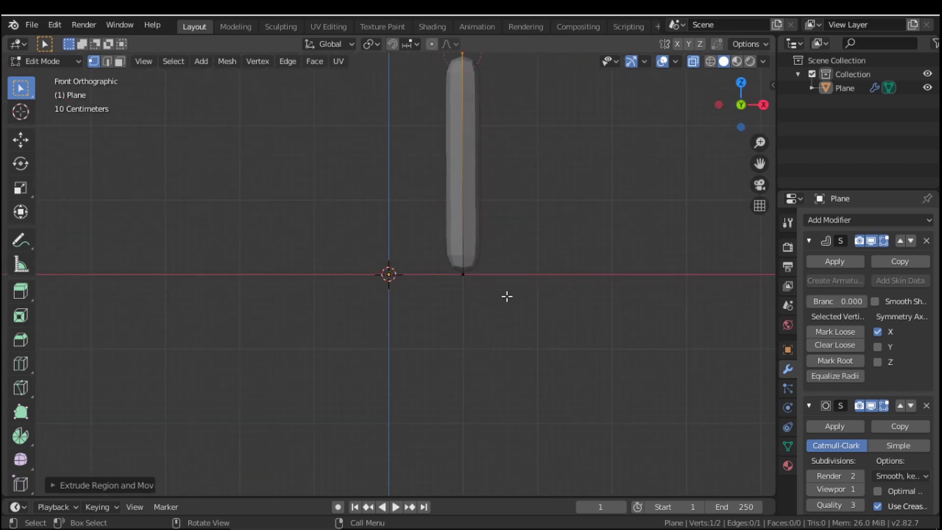
pyautogui.scroll(-1, 520, 223)
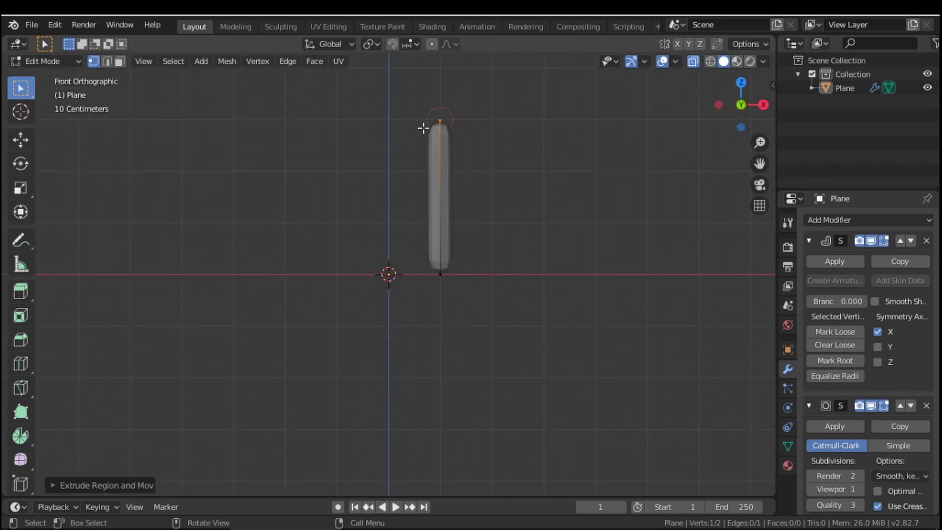
pyautogui.press('e')
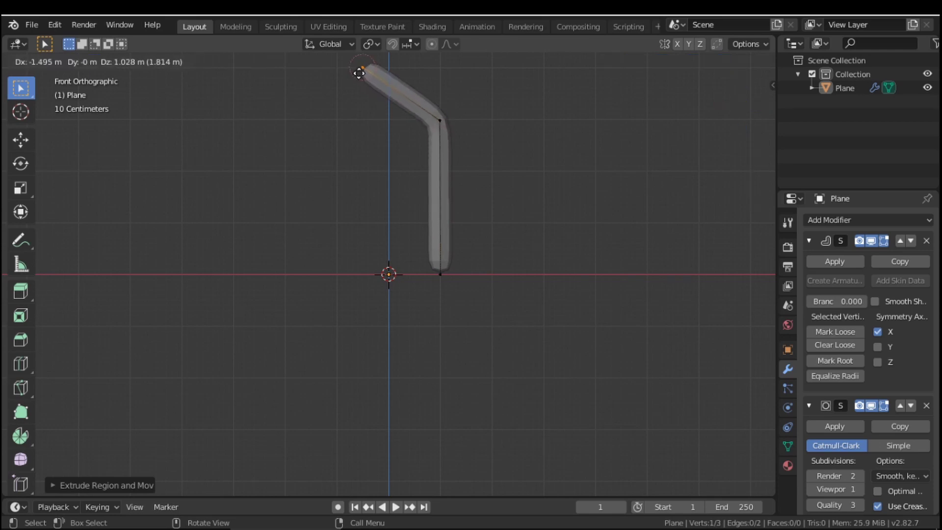
pyautogui.click(345, 66)
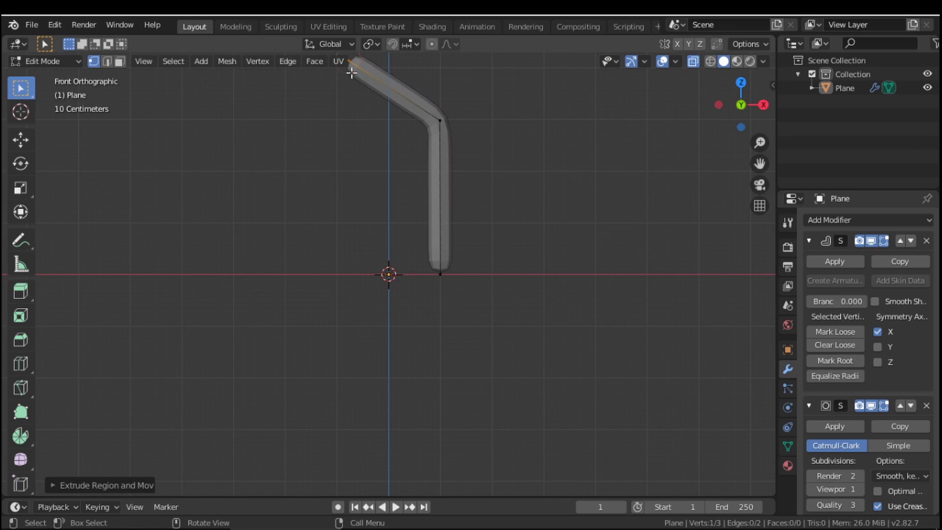
pyautogui.click(439, 120)
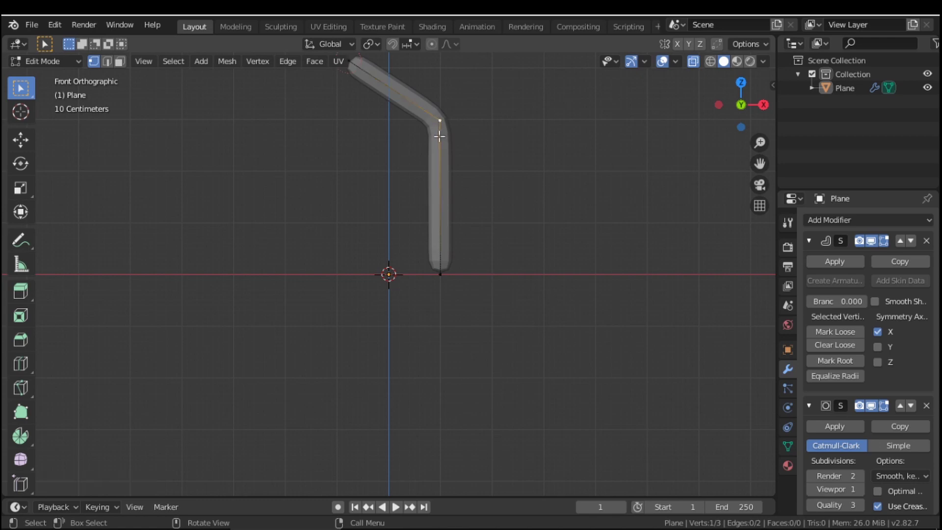
pyautogui.press('e')
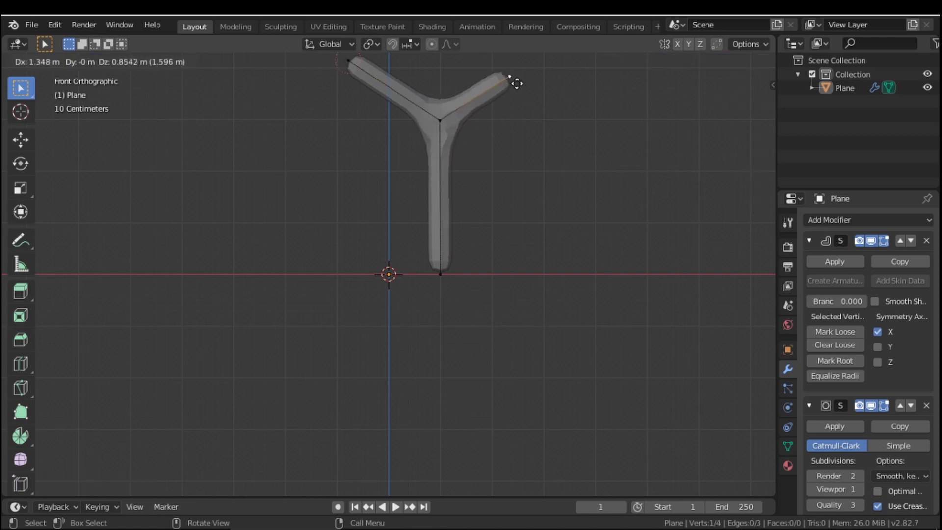
pyautogui.click(542, 64)
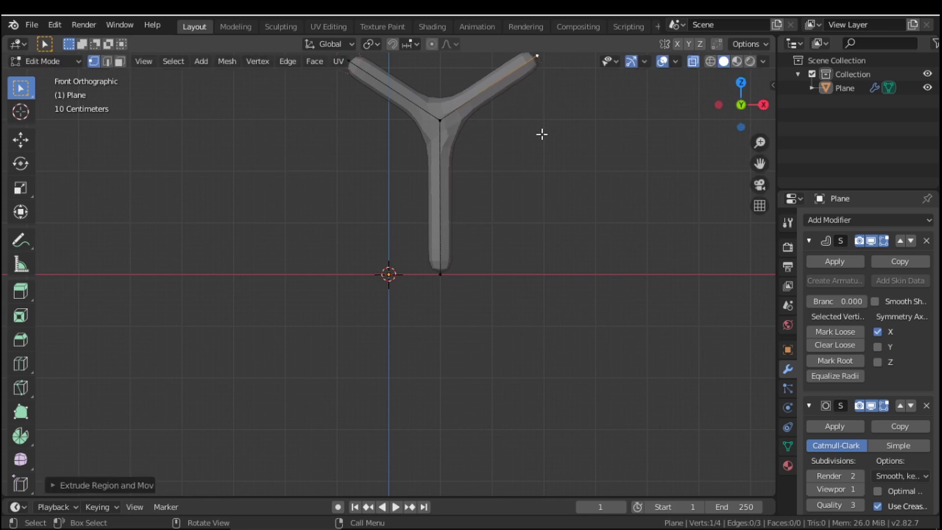
# In right orthographic view, extrude two more branches about 2 m long from the column's top joint, angled upward toward +Y and −Y
pyautogui.moveTo(541, 134); pyautogui.dragTo(694, 208, button='middle')
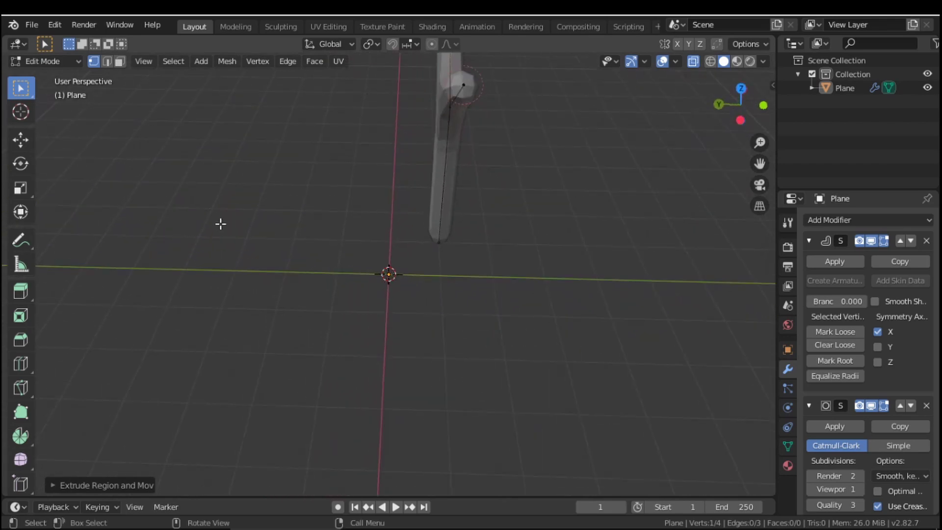
pyautogui.press('KP_2')
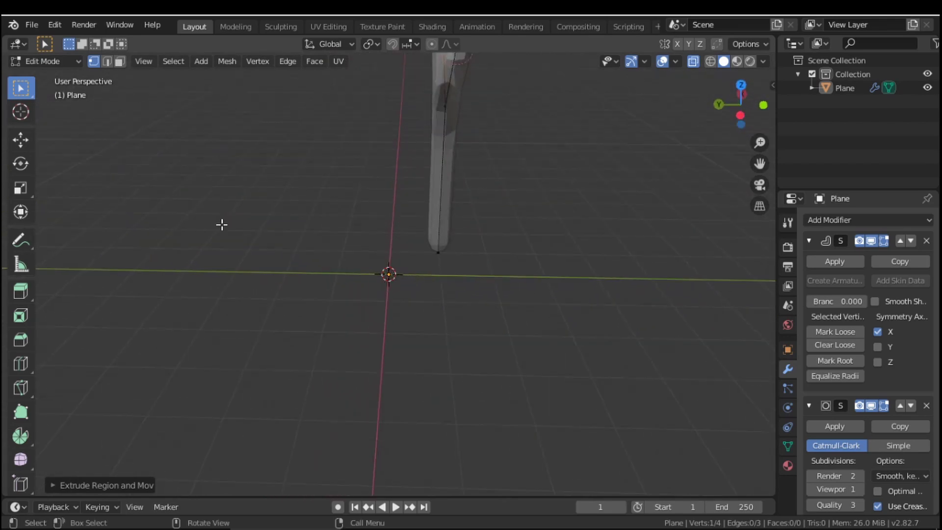
pyautogui.press('KP_3')
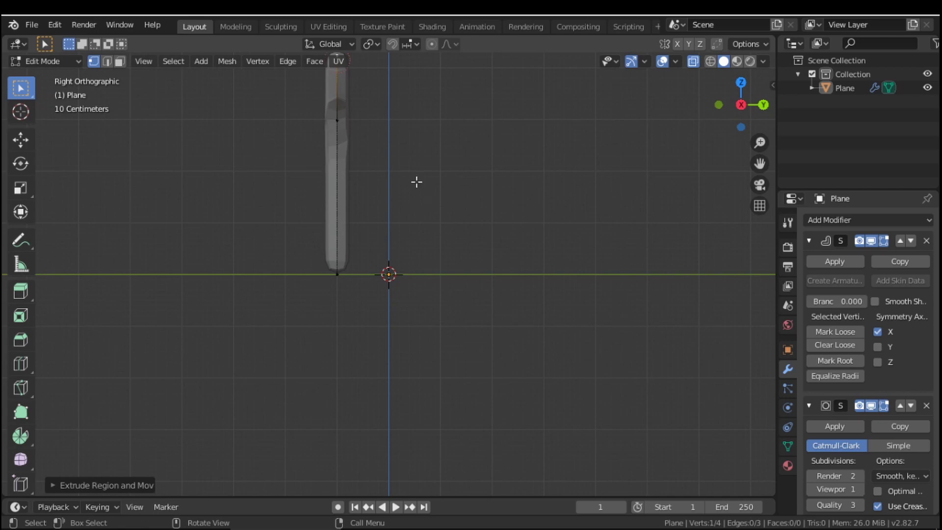
pyautogui.click(143, 61)
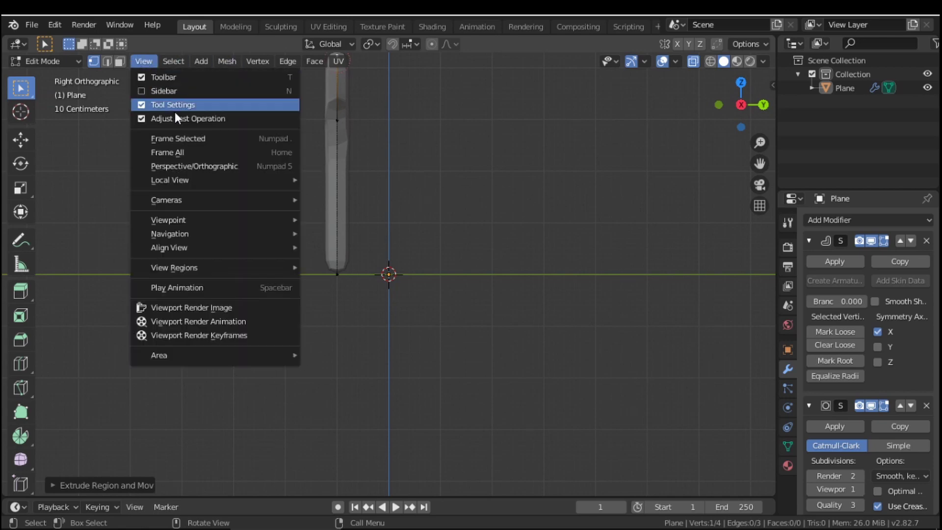
pyautogui.moveTo(186, 224)
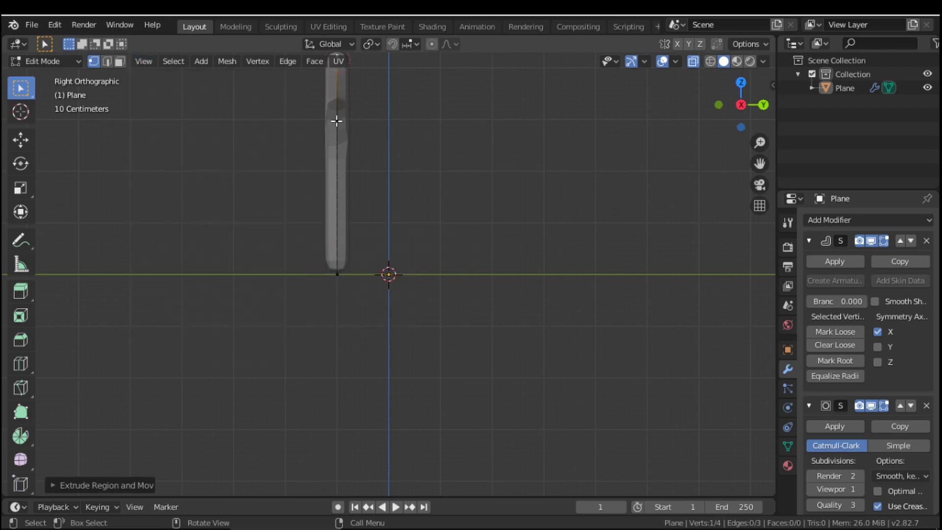
pyautogui.click(336, 121)
pyautogui.scroll(-1, 376, 125)
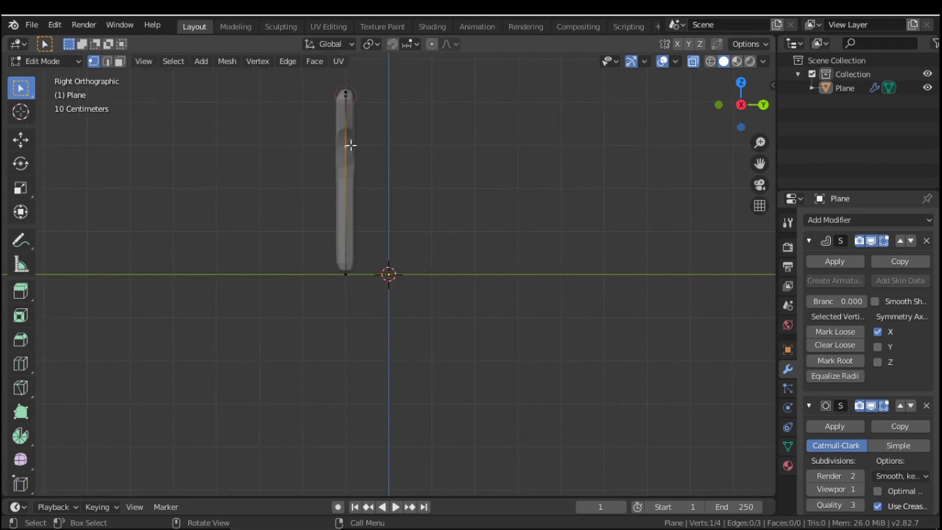
pyautogui.press('e')
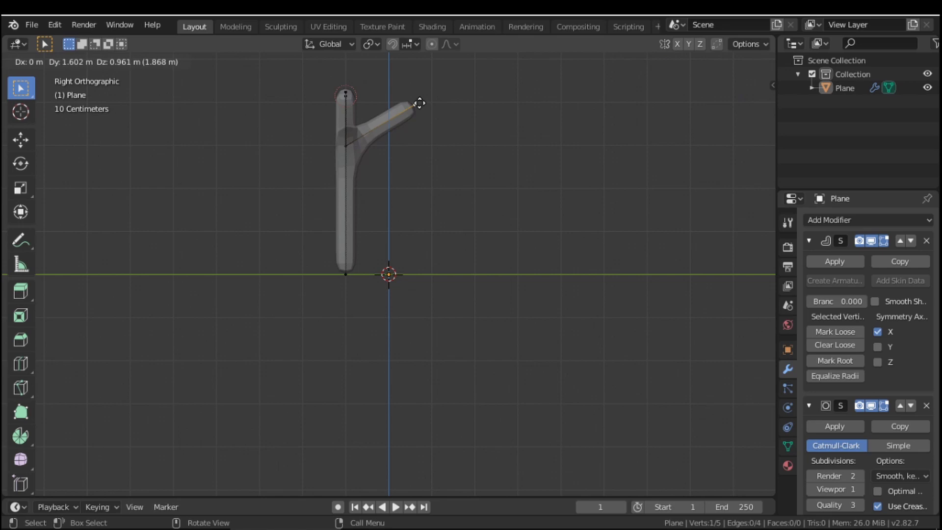
pyautogui.click(424, 95)
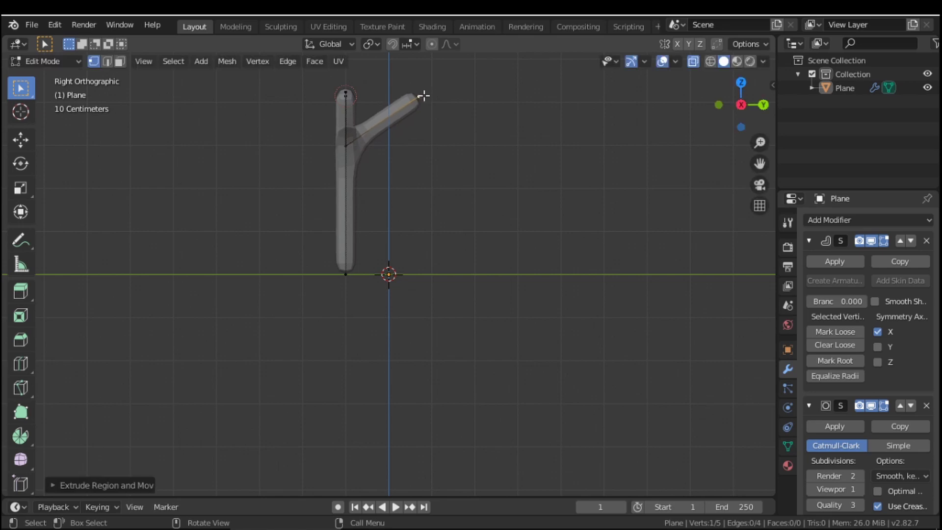
pyautogui.click(344, 145)
pyautogui.press('e')
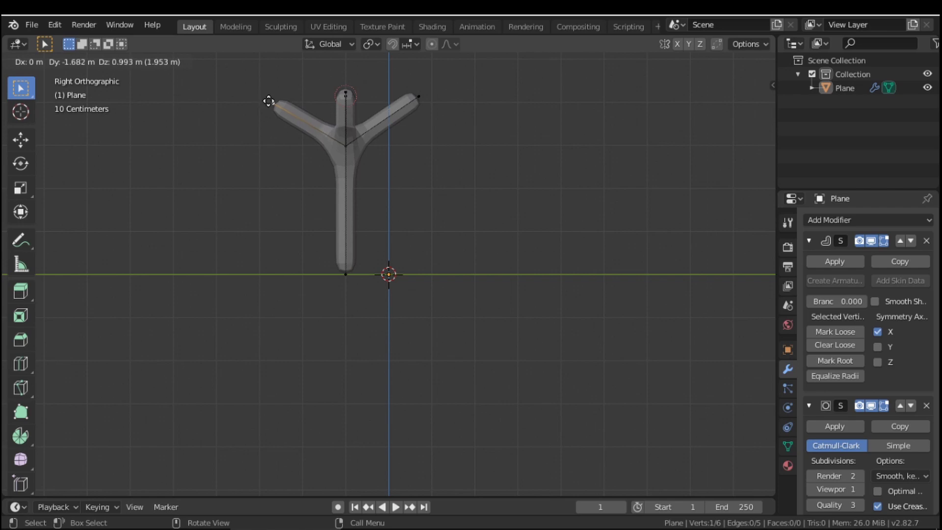
pyautogui.click(266, 98)
# Inspect the branched shape in Object Mode with X-ray off, and return to Edit Mode with X-ray on
pyautogui.moveTo(307, 101); pyautogui.dragTo(513, 216, button='middle')
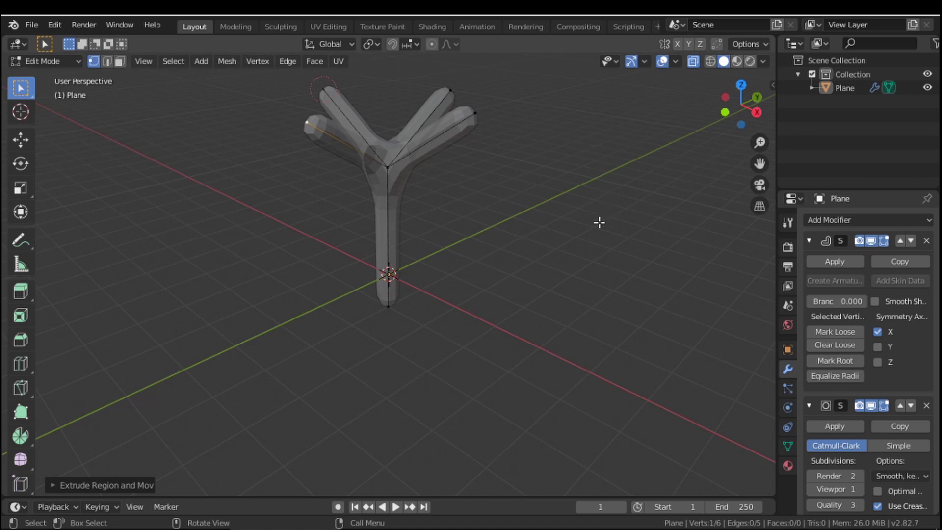
pyautogui.press('alt')
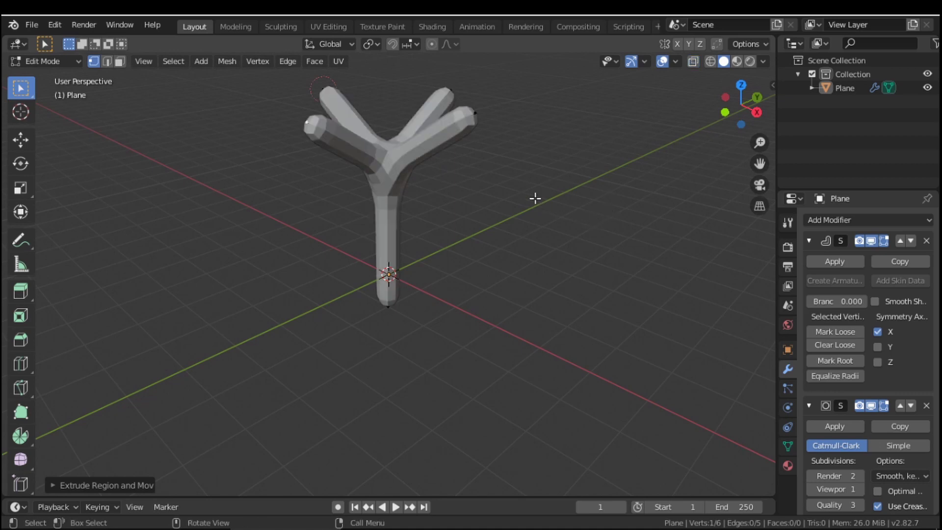
pyautogui.moveTo(538, 181); pyautogui.dragTo(606, 222, button='middle')
pyautogui.press('Tab')
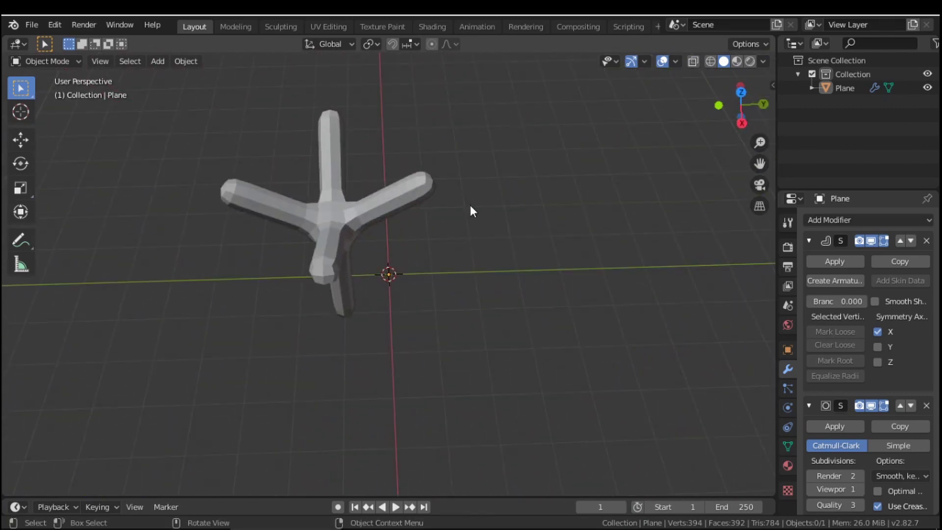
pyautogui.press('Tab')
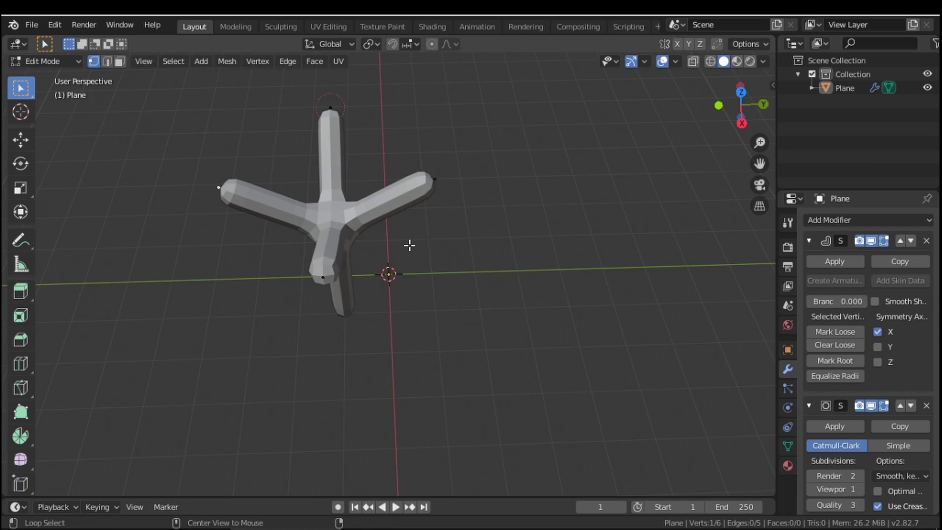
pyautogui.hotkey('alt', 'z')
# Fork the +Y branch by extruding two short twigs from its tip vertex, spreading outward to either side
pyautogui.moveTo(391, 241); pyautogui.dragTo(456, 143, button='middle')
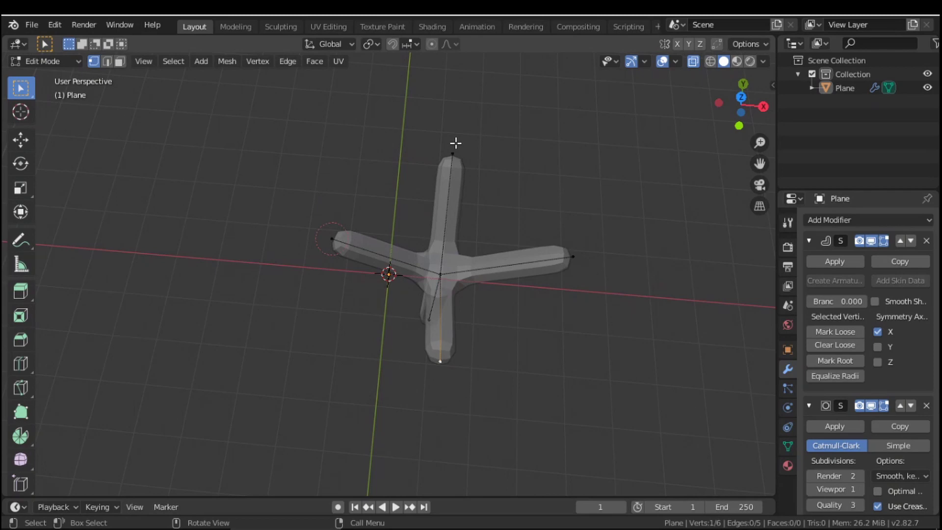
pyautogui.press('e')
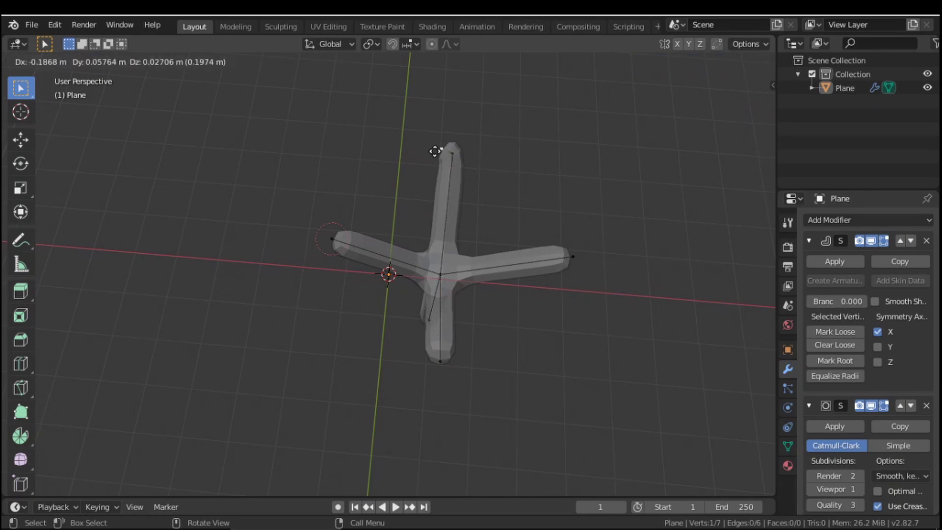
pyautogui.click(393, 105)
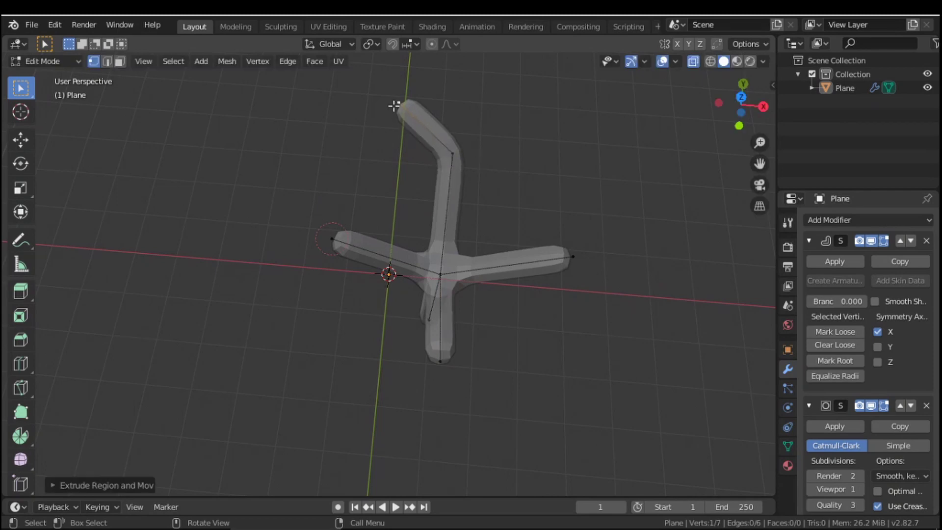
pyautogui.click(450, 155)
pyautogui.press('e')
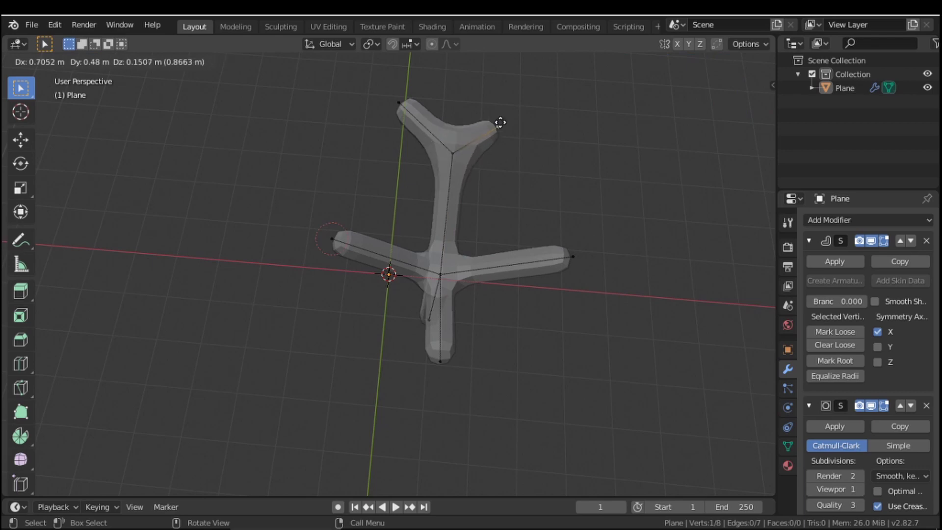
pyautogui.click(513, 113)
# Try extruding a short twig from the tip of the −X branch, and undo the extrusion
pyautogui.moveTo(520, 178); pyautogui.dragTo(332, 162, button='middle')
pyautogui.click(310, 167)
pyautogui.press('e')
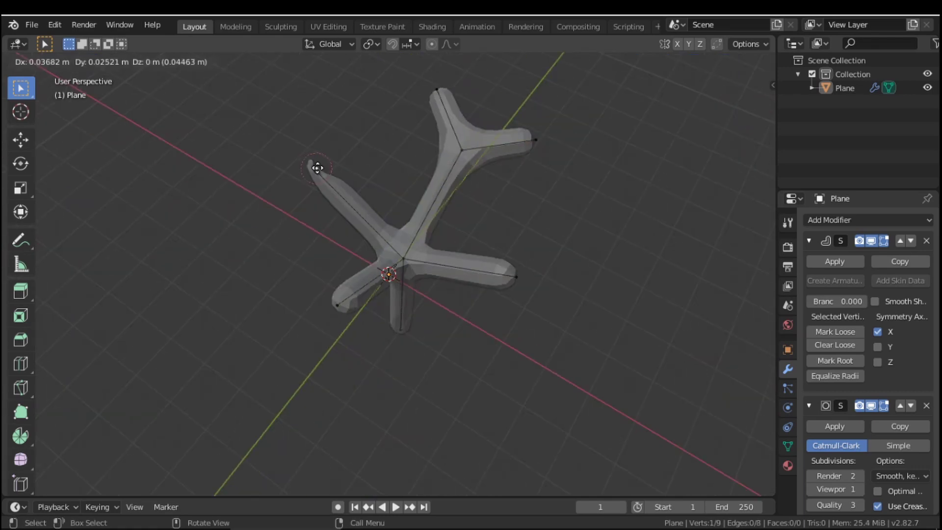
pyautogui.click(333, 108)
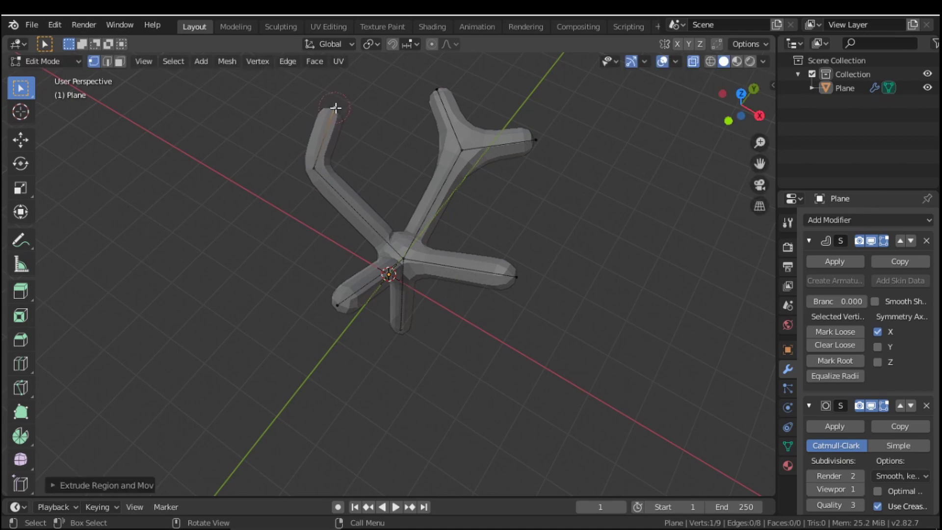
pyautogui.moveTo(332, 149); pyautogui.dragTo(254, 150, button='middle')
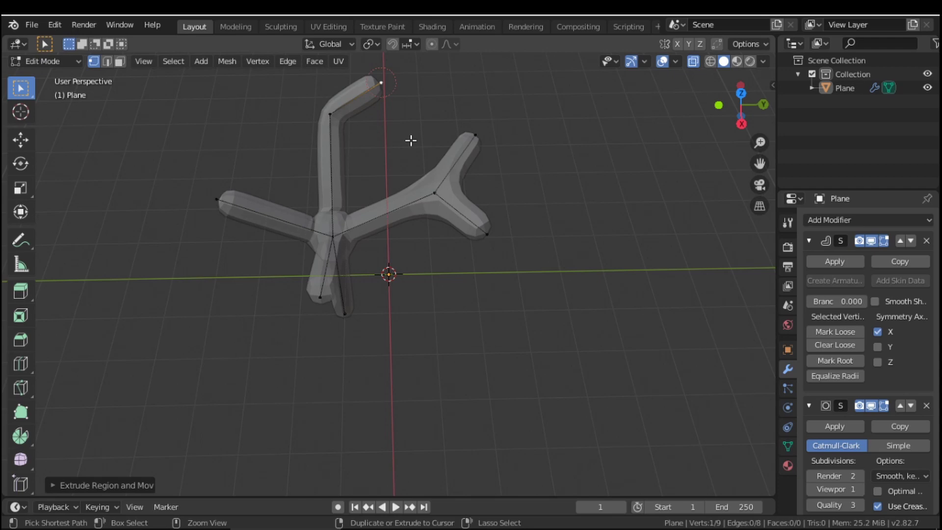
pyautogui.hotkey('ctrl', 'z')
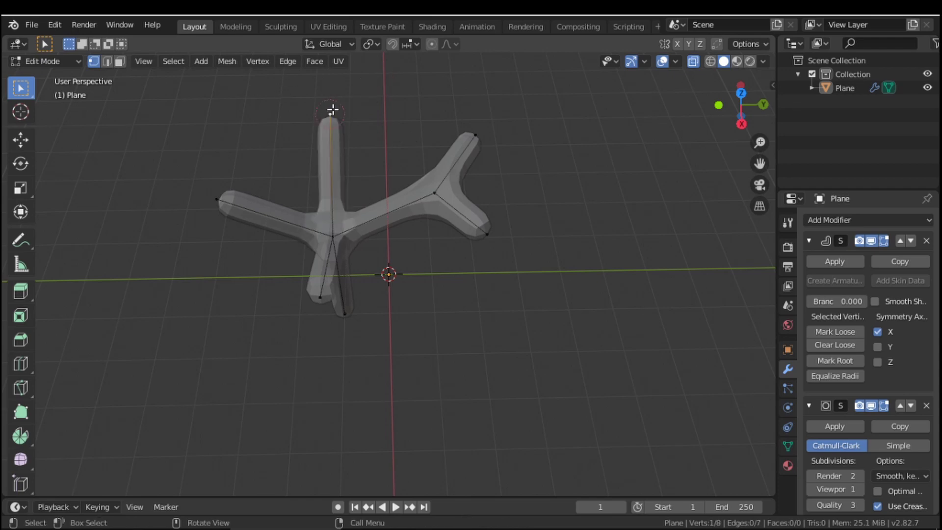
# Fork the −X branch by extruding two twigs about 1.2 m long from its tip vertex, spreading toward −Y and +Y
pyautogui.press('e')
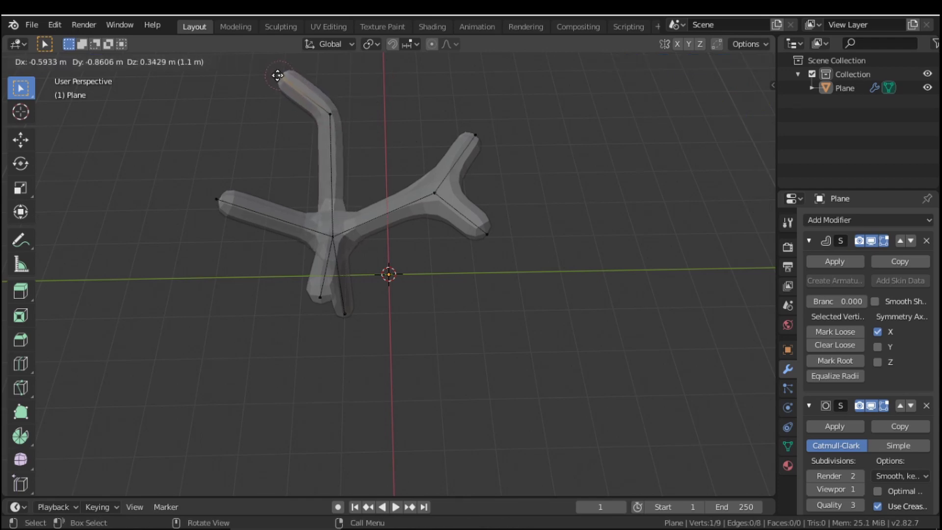
pyautogui.click(276, 73)
pyautogui.click(329, 112)
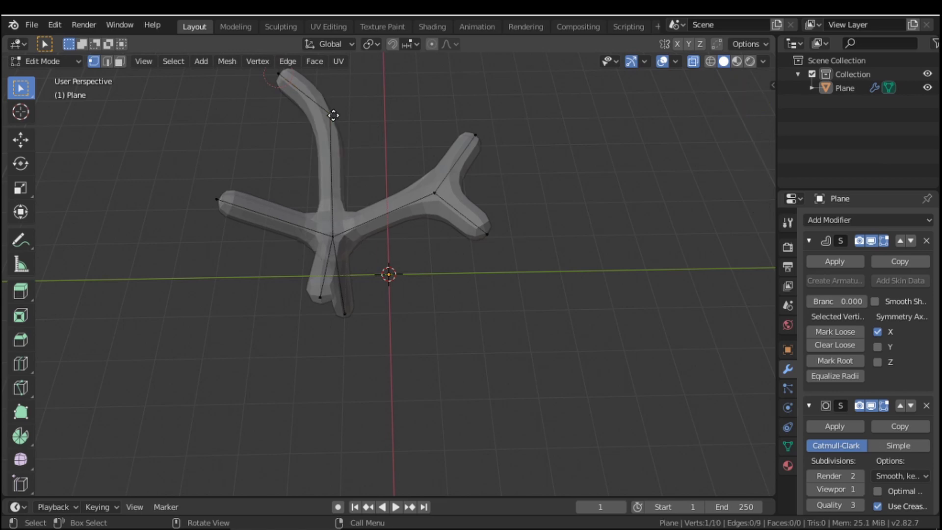
pyautogui.press('e')
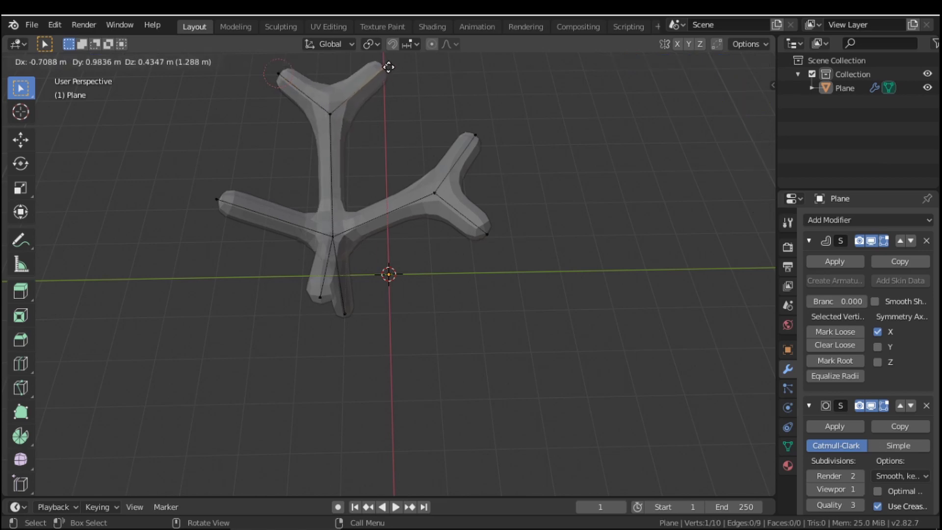
pyautogui.click(380, 73)
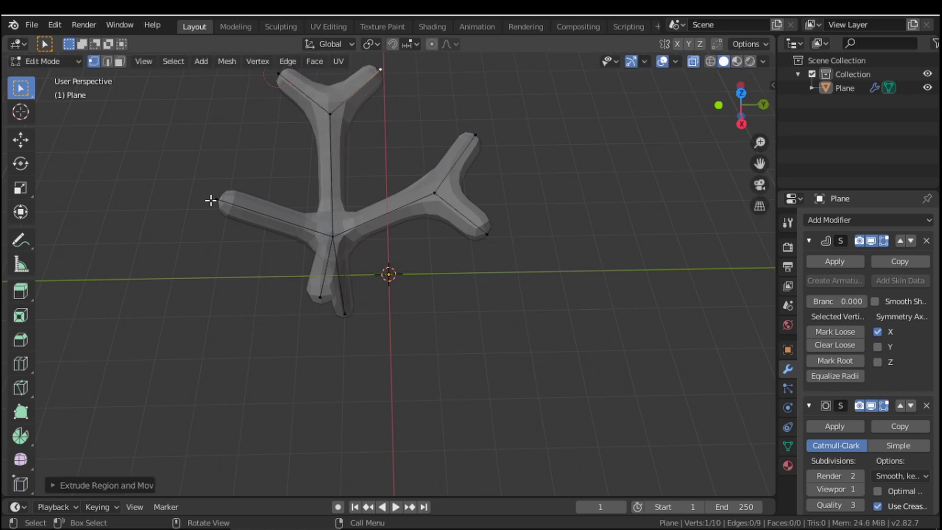
# Fork the −Y branch by extruding two twigs from its tip vertex, spreading toward +X and −X
pyautogui.moveTo(211, 200); pyautogui.dragTo(203, 164, button='middle')
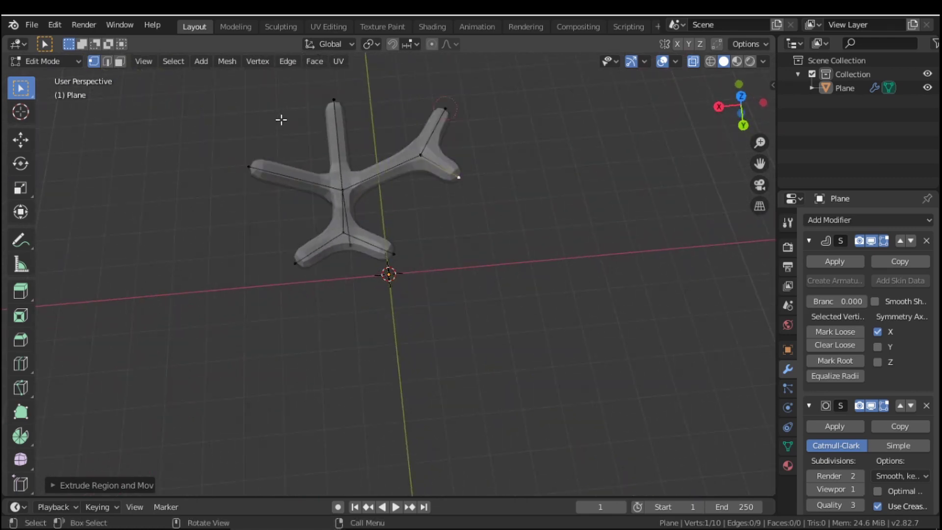
pyautogui.click(332, 100)
pyautogui.press('e')
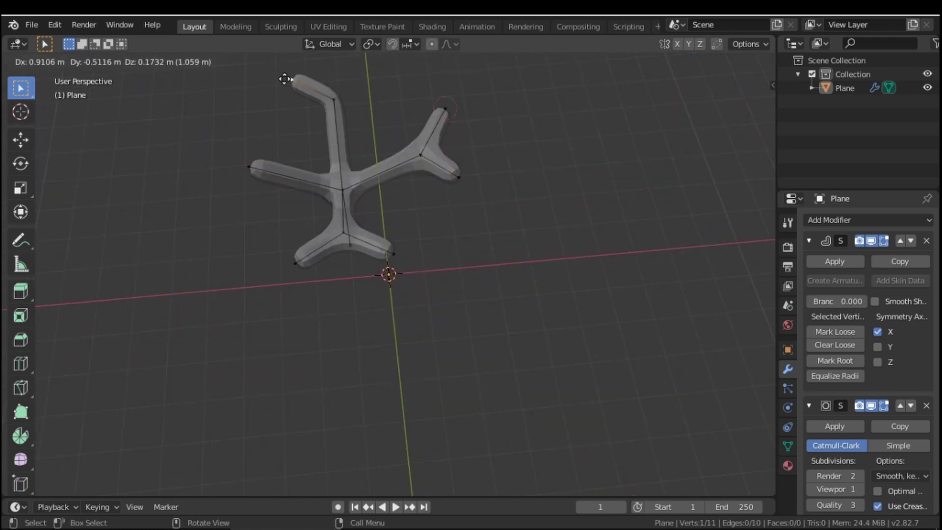
pyautogui.click(280, 74)
pyautogui.click(332, 98)
pyautogui.press('e')
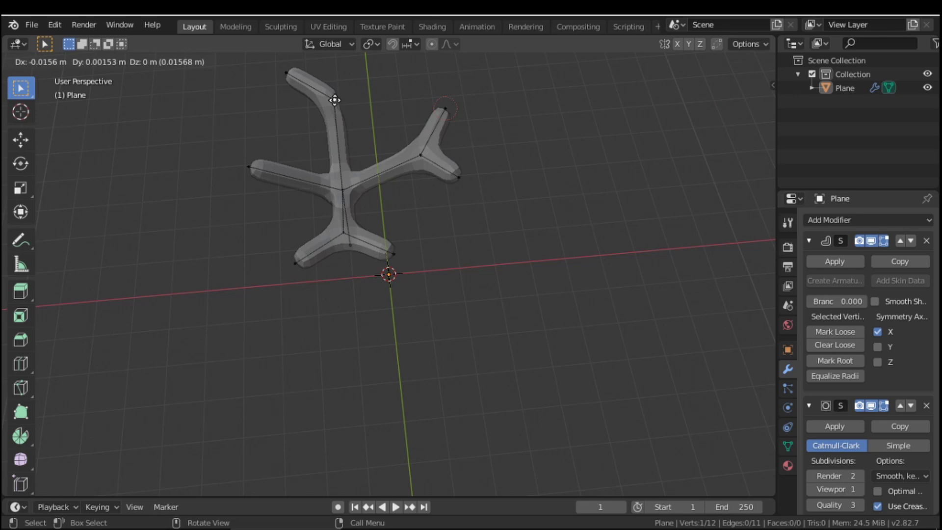
pyautogui.click(373, 62)
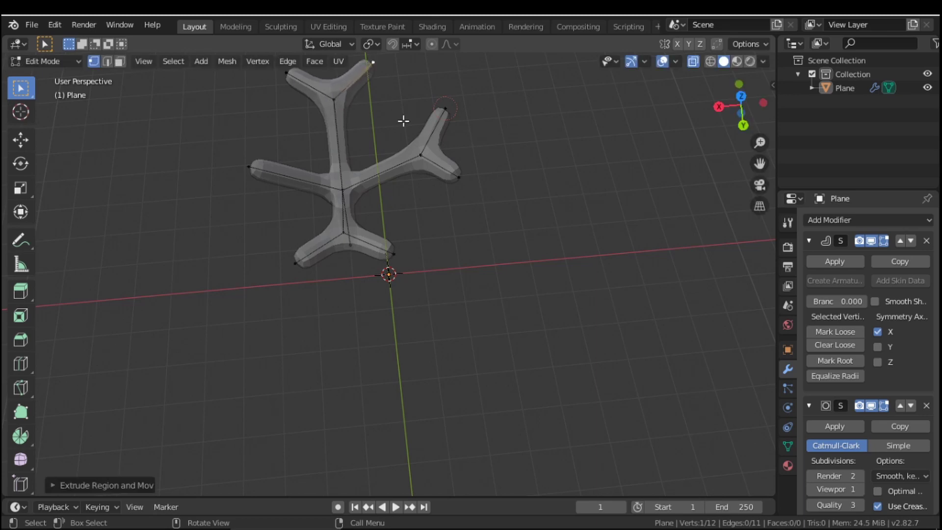
# Fork the +X branch by extruding two twigs from its tip vertex, spreading toward +Y and −Y, and deselect everything
pyautogui.moveTo(402, 119); pyautogui.dragTo(454, 96, button='middle')
pyautogui.click(446, 85)
pyautogui.press('e')
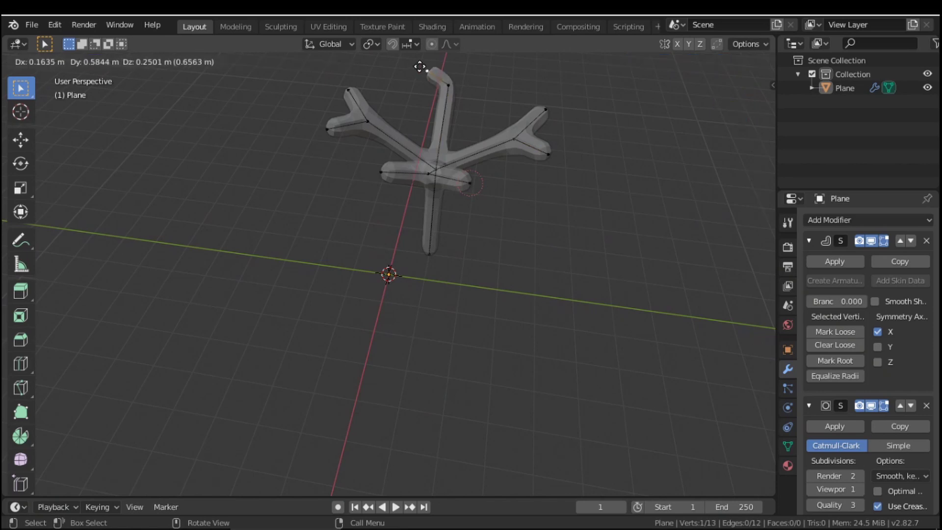
pyautogui.click(410, 57)
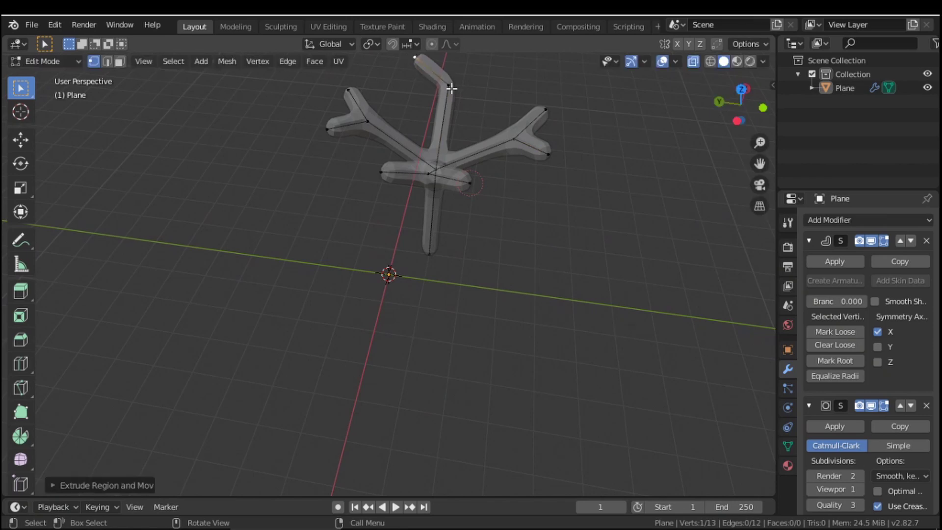
pyautogui.click(446, 86)
pyautogui.press('e')
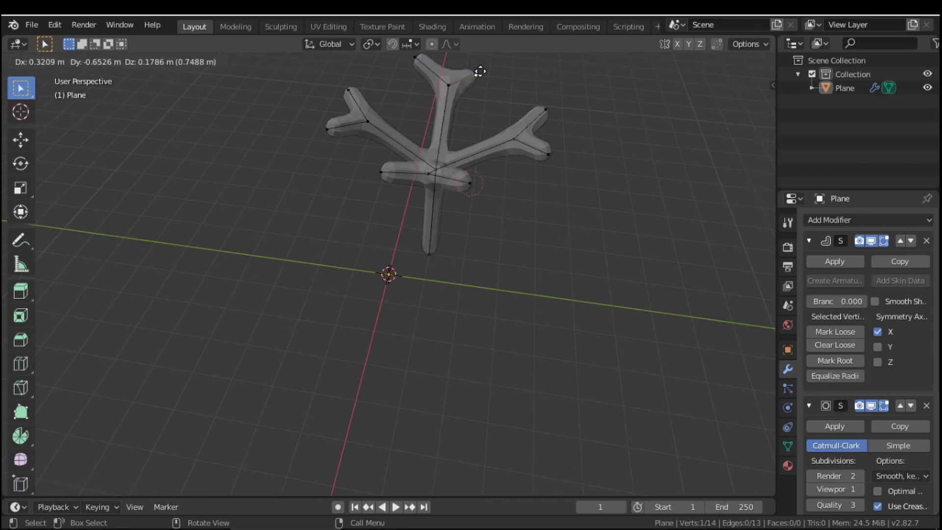
pyautogui.click(493, 60)
pyautogui.click(595, 196)
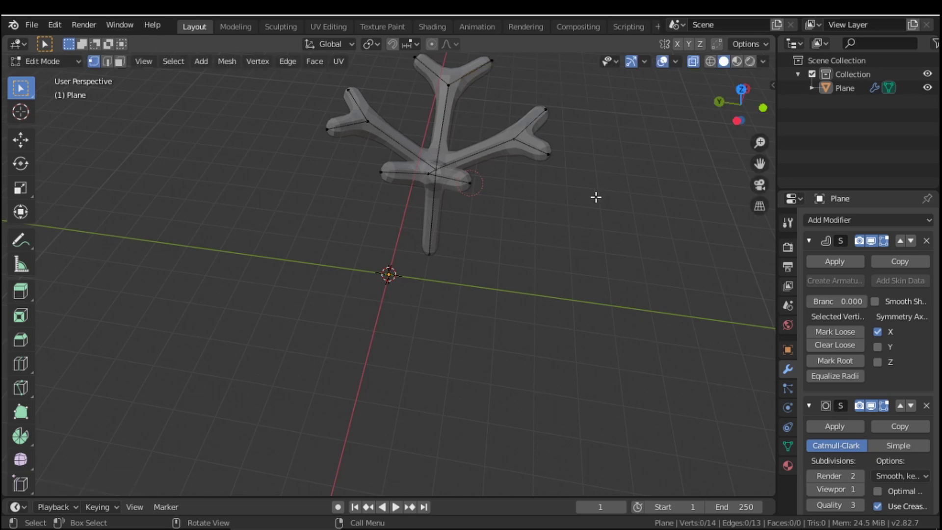
# Add one unslid loop cut at the middle of the trunk's vertical edge
pyautogui.moveTo(575, 199); pyautogui.dragTo(410, 328, button='middle')
pyautogui.scroll(5, 408, 319)
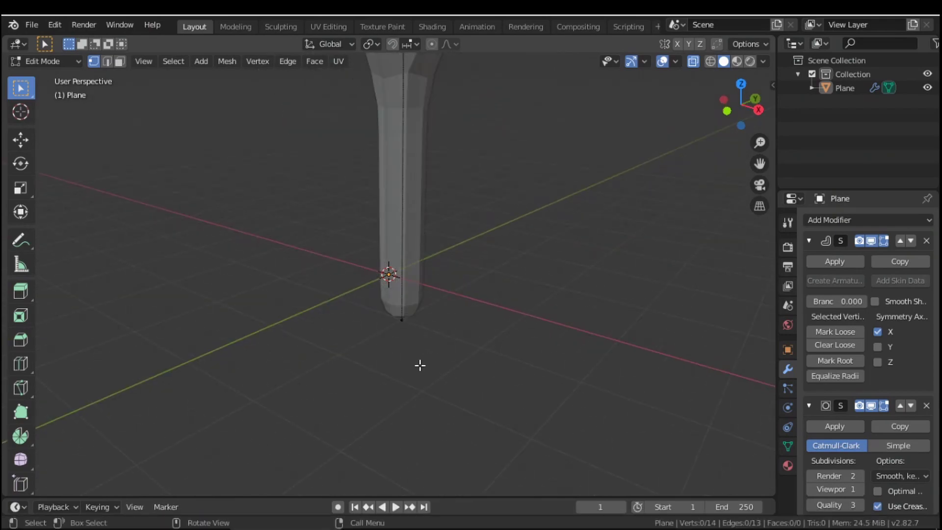
pyautogui.moveTo(420, 365); pyautogui.dragTo(385, 374, button='middle')
pyautogui.hotkey('ctrl', 'r')
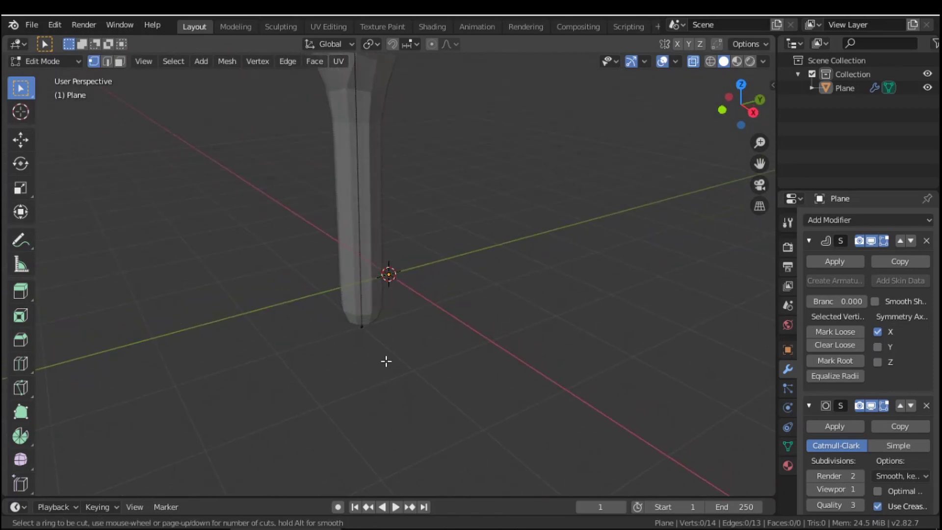
pyautogui.click(359, 195)
pyautogui.rightClick(361, 197)
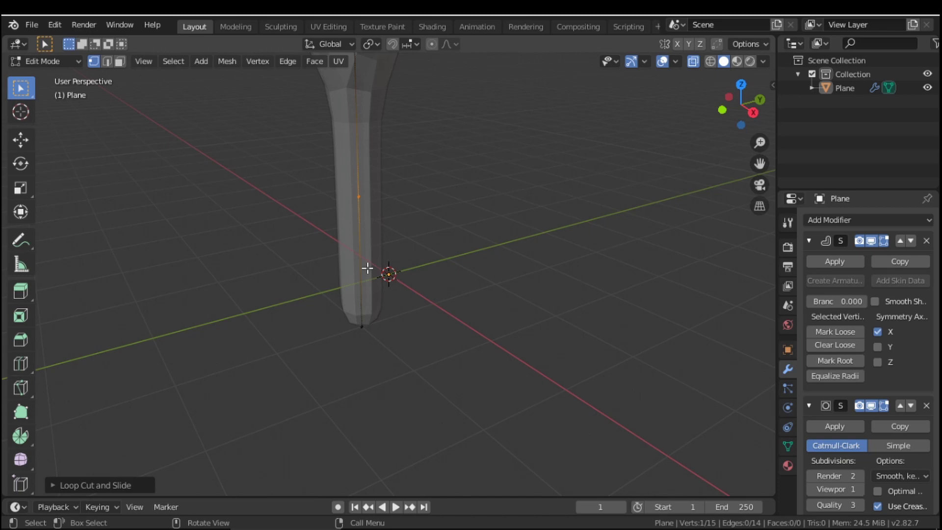
# Vertex-slide the new trunk vertex down to the trunk's bottom end to square off the base, and deselect it
pyautogui.hotkey('shift', 'v')
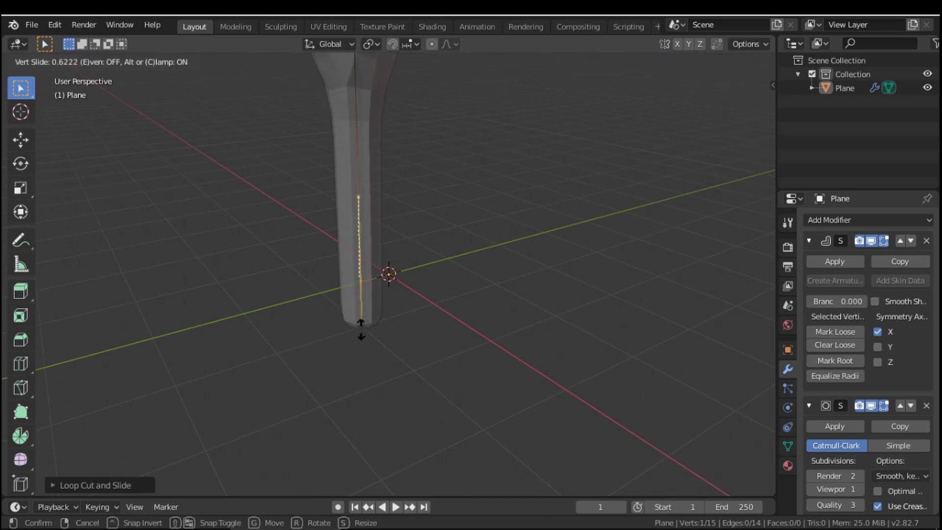
pyautogui.click(362, 398)
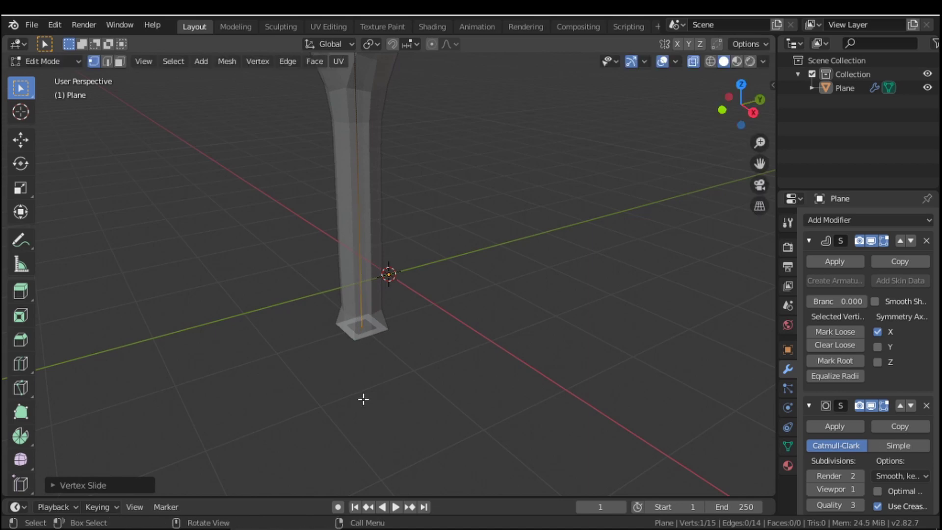
pyautogui.click(512, 302)
# Inspect the forked tree from above and from the side in Object Mode with X-ray off
pyautogui.moveTo(499, 315); pyautogui.dragTo(583, 269, button='middle')
pyautogui.moveTo(581, 231); pyautogui.dragTo(571, 322, button='middle')
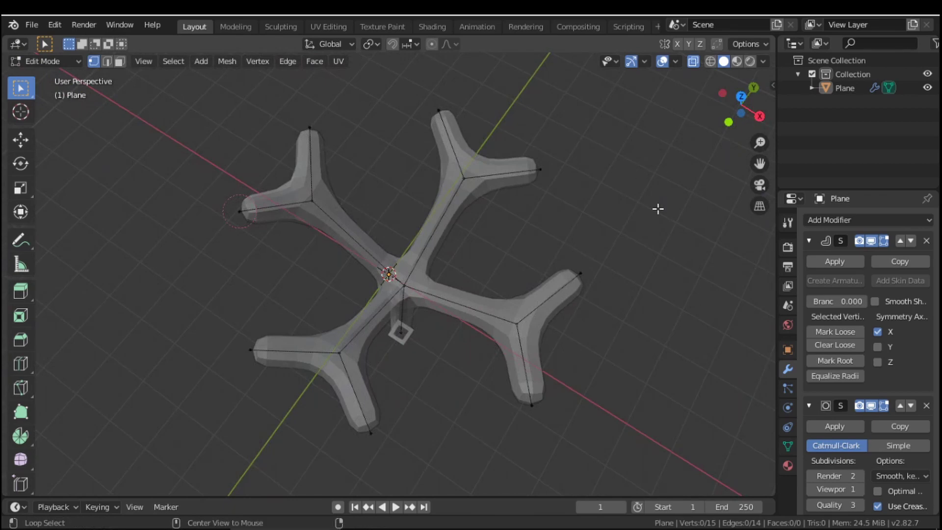
pyautogui.click(693, 62)
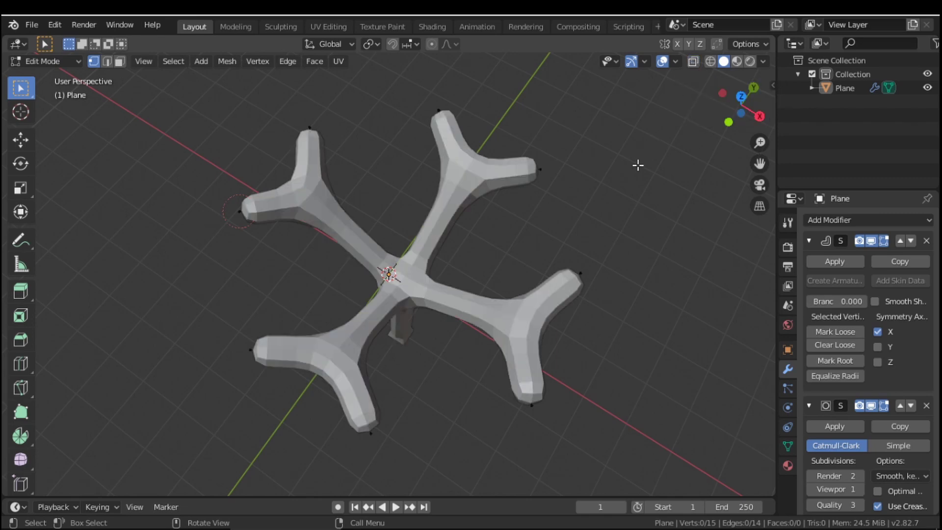
pyautogui.press('Tab')
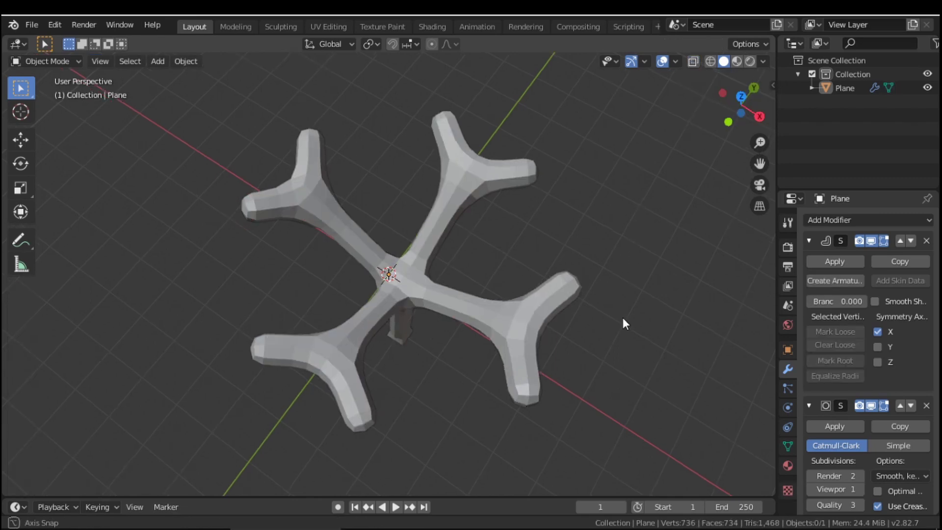
pyautogui.moveTo(622, 317); pyautogui.dragTo(448, 262, button='middle')
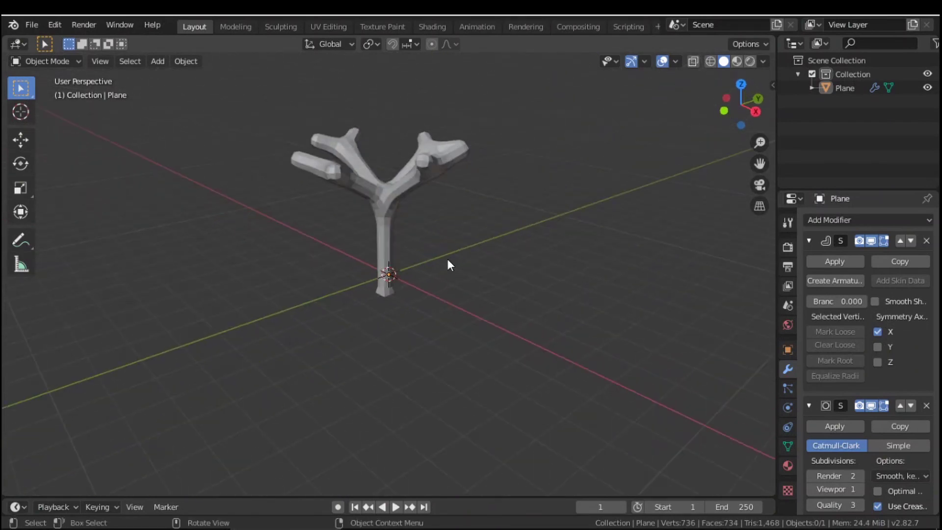
pyautogui.press('alt')
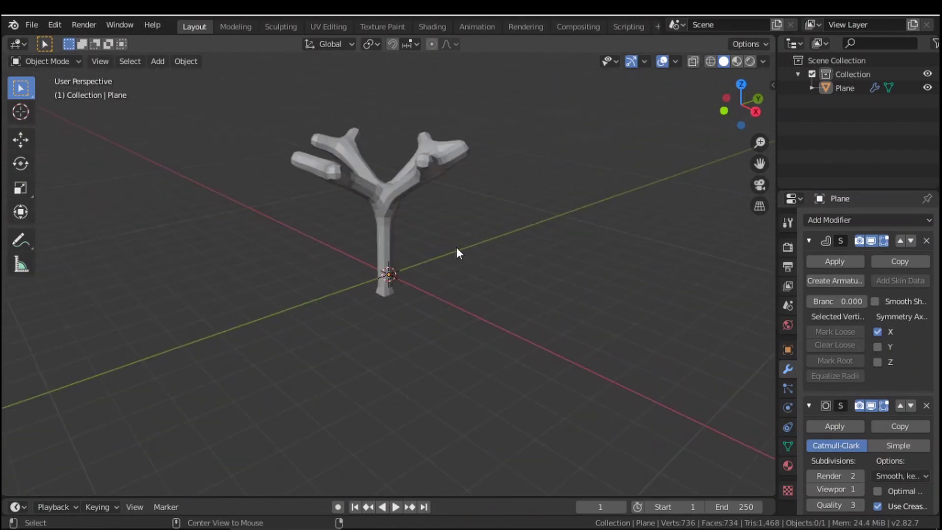
# Select all of the tree's vertices in Edit Mode with X-ray on, clear the selection, and return to Object Mode with X-ray off
pyautogui.click(692, 62)
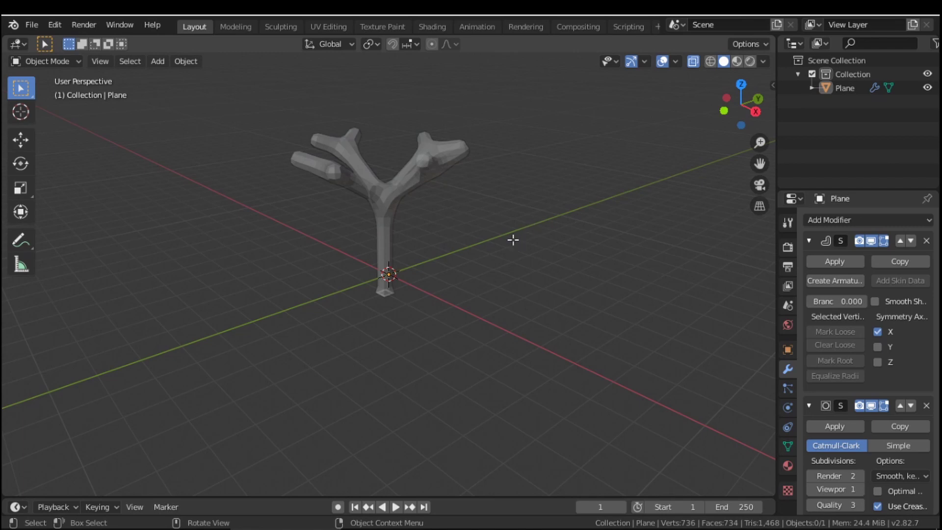
pyautogui.press('Tab')
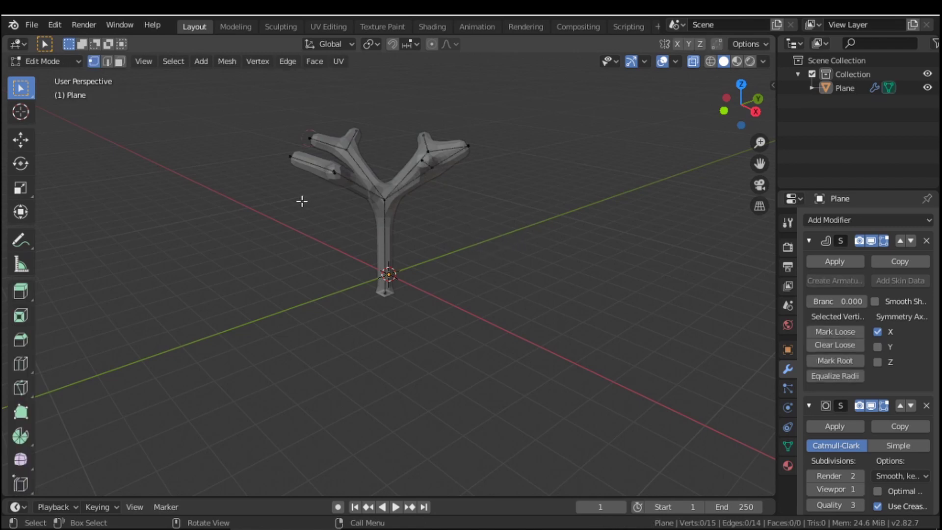
pyautogui.press('a')
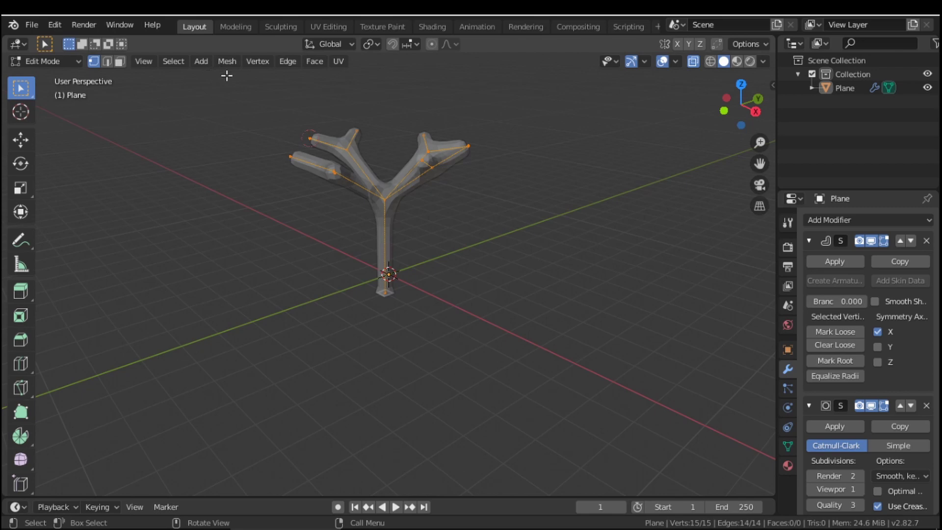
pyautogui.click(201, 159)
pyautogui.press('Tab')
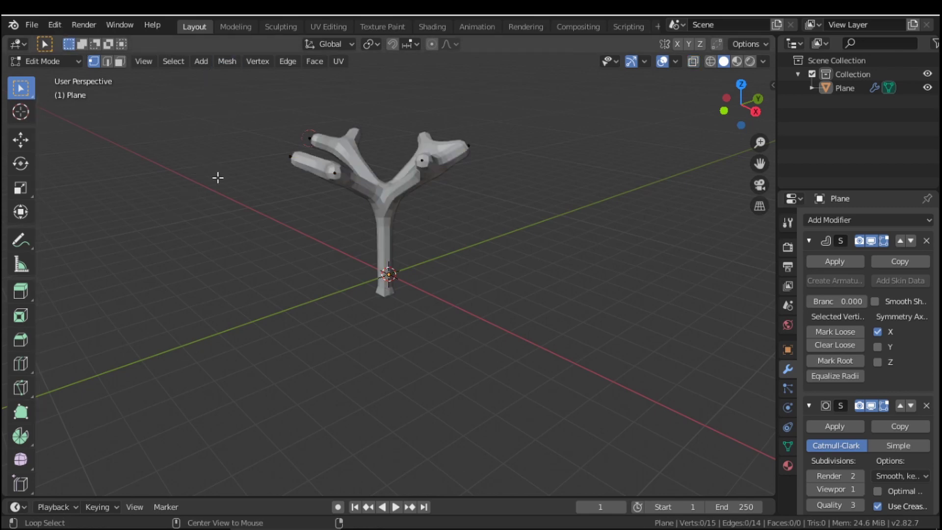
# View the file formats available for exporting the tree
pyautogui.moveTo(561, 267); pyautogui.dragTo(477, 199, button='middle')
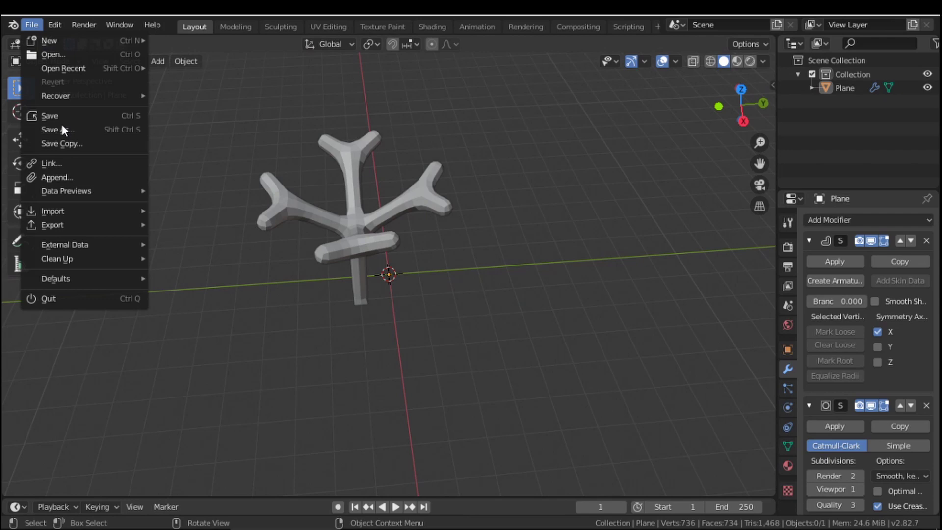
pyautogui.moveTo(63, 226)
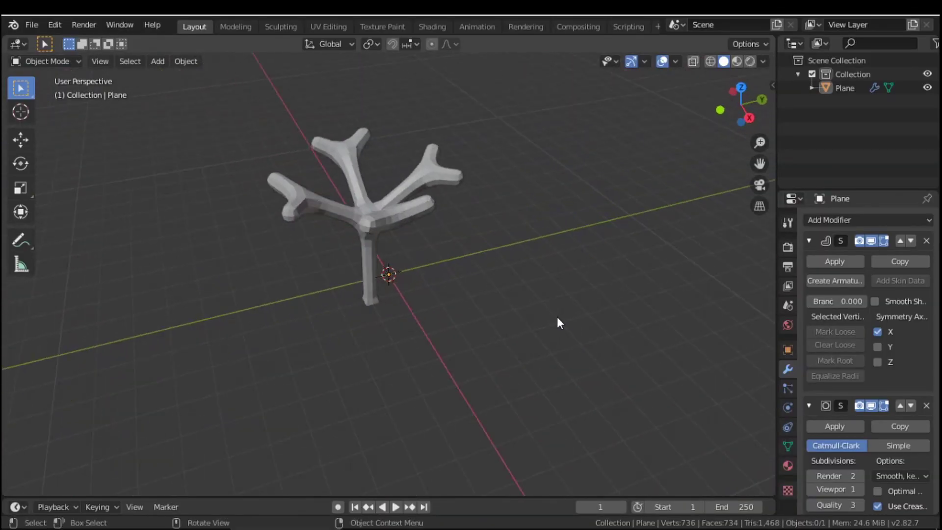
# Flip the normals of the whole tree mesh in Edit Mode with X-ray on, and clear the selection
pyautogui.press('alt')
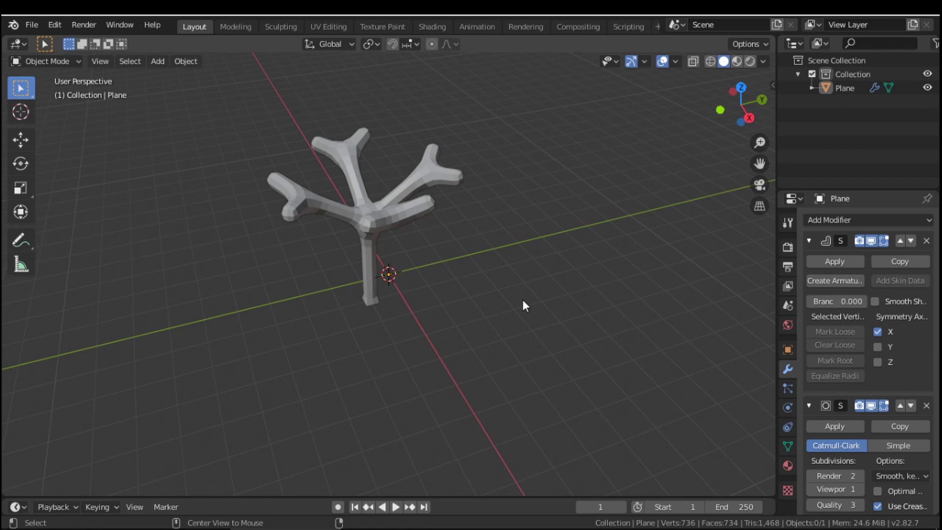
pyautogui.hotkey('alt', 'z')
pyautogui.press('Tab')
pyautogui.moveTo(522, 300); pyautogui.dragTo(450, 273, button='middle')
pyautogui.press('a')
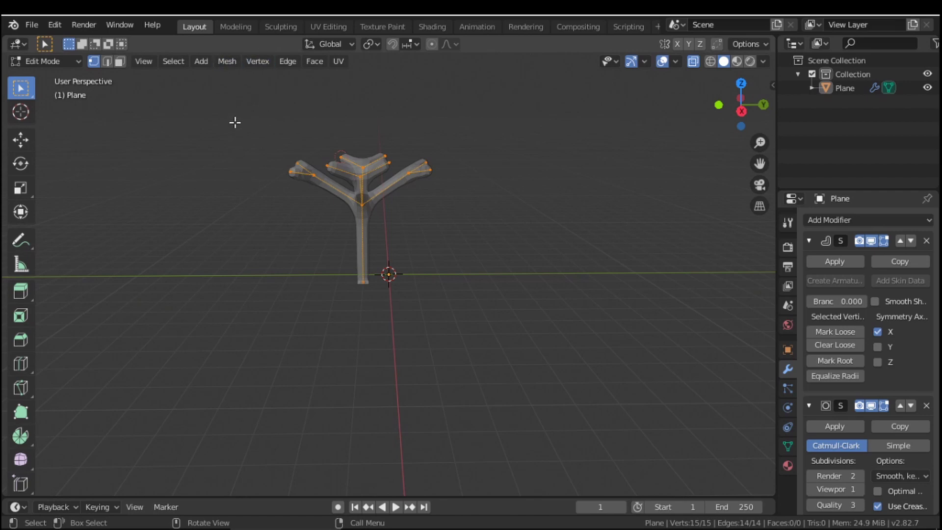
pyautogui.click(227, 61)
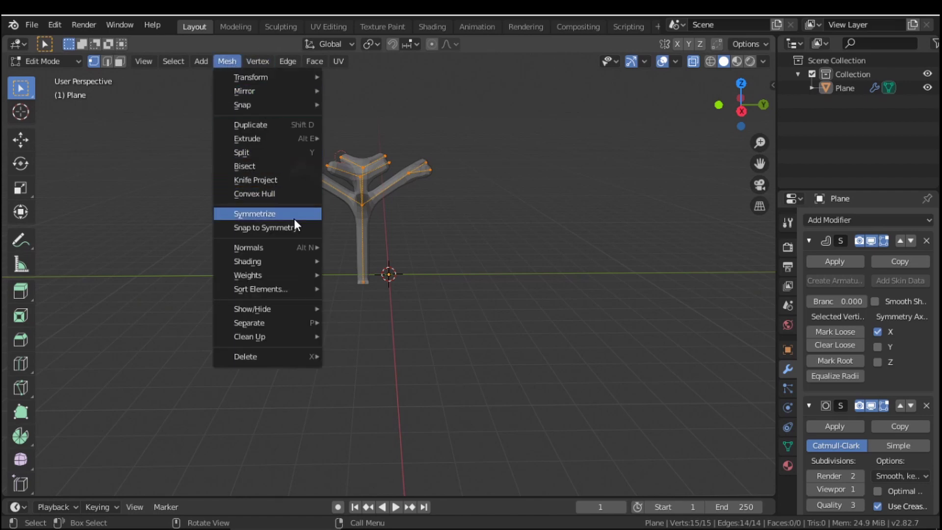
pyautogui.moveTo(285, 248)
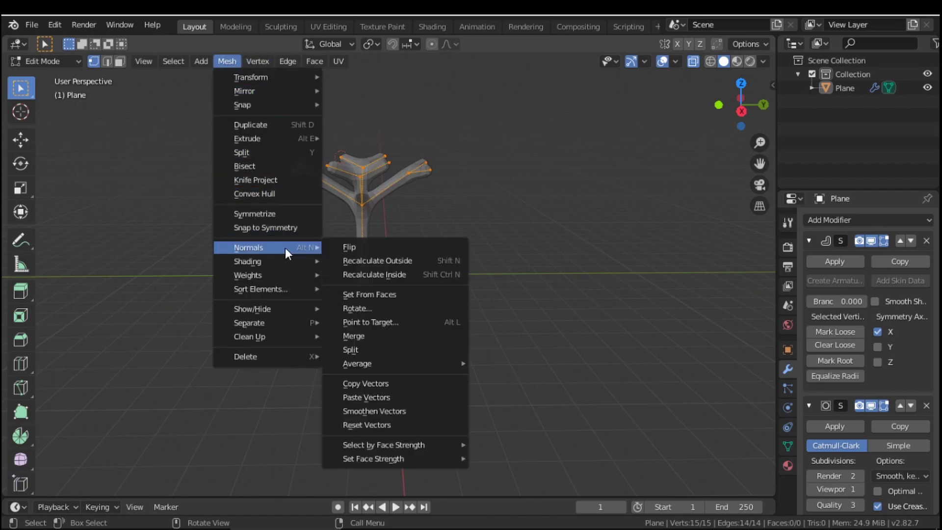
pyautogui.click(355, 246)
pyautogui.moveTo(494, 248); pyautogui.dragTo(462, 233, button='middle')
pyautogui.click(481, 194)
# Return to Object Mode with X-ray off and look up the export formats for the finished tree
pyautogui.press('alt')
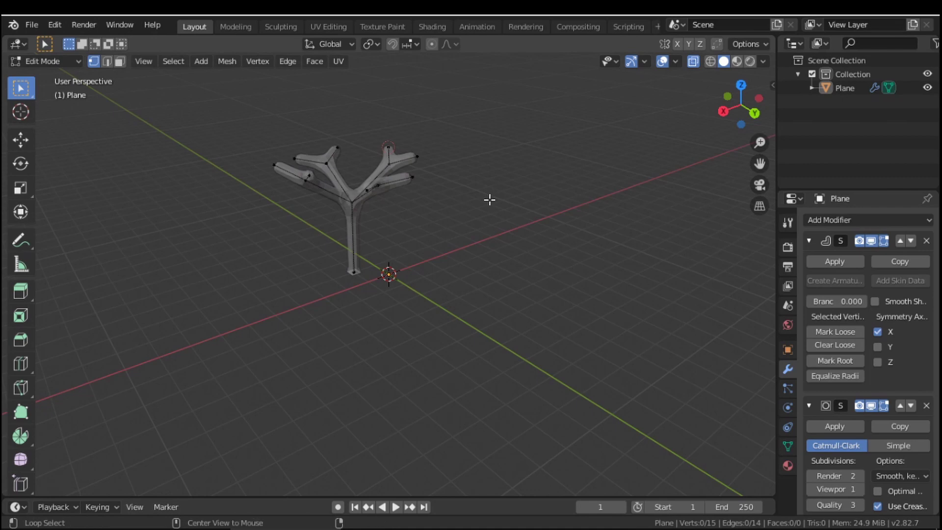
pyautogui.hotkey('alt', 'z')
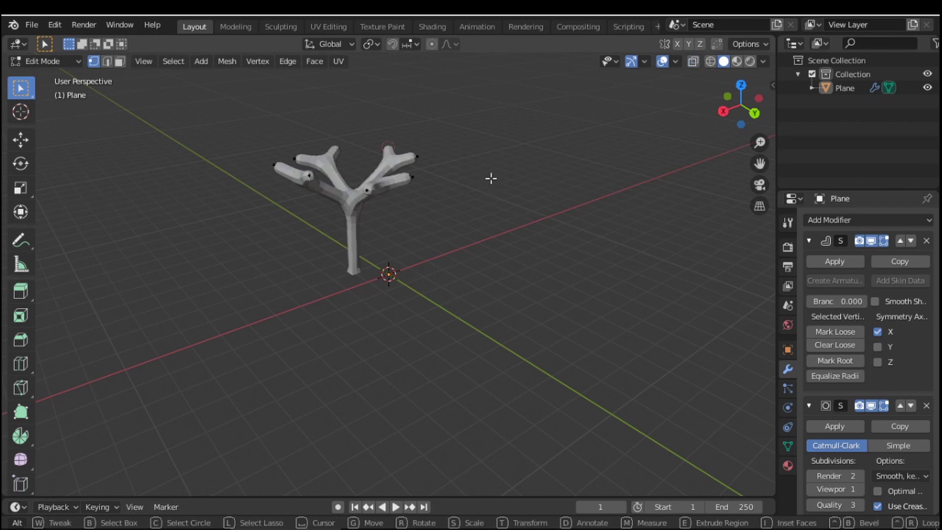
pyautogui.press('Tab')
pyautogui.moveTo(492, 174); pyautogui.dragTo(554, 229, button='middle')
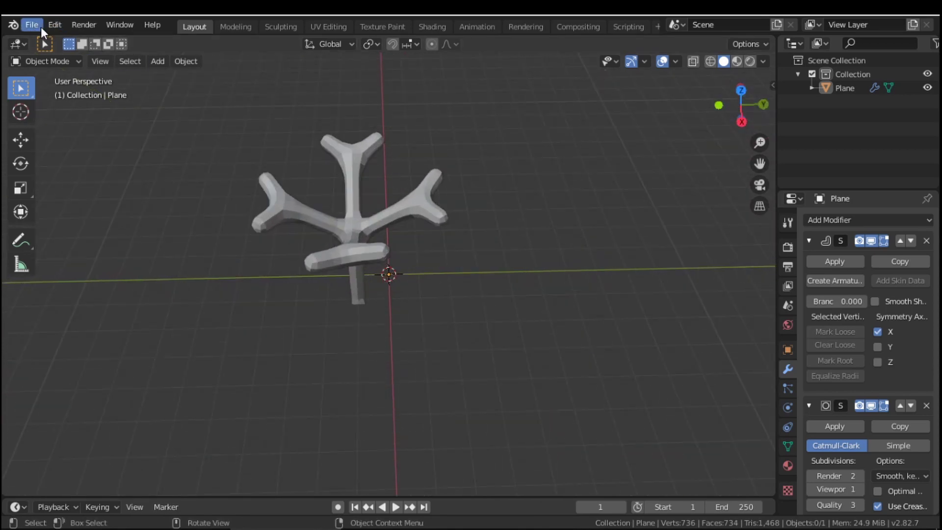
pyautogui.click(41, 28)
pyautogui.moveTo(64, 224)
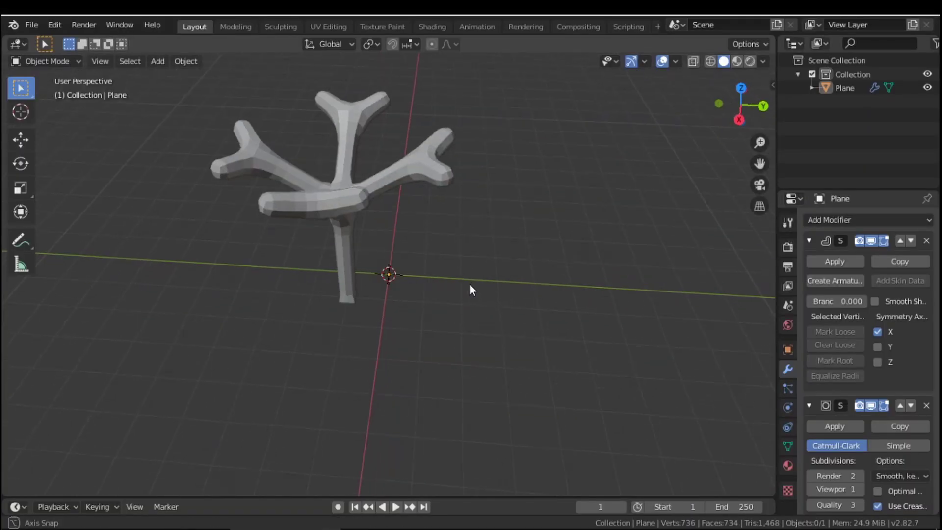
# Select the whole tree object and delete it from the scene
pyautogui.moveTo(244, 93); pyautogui.dragTo(438, 313)
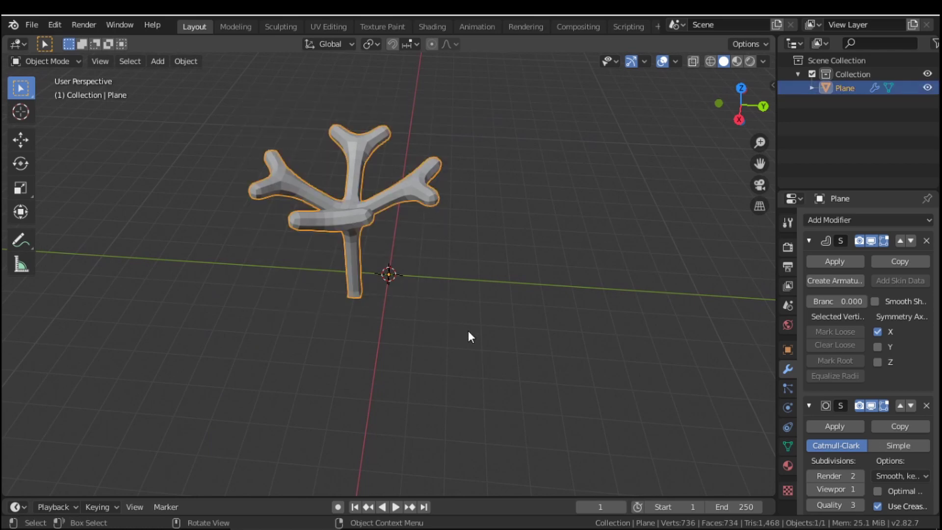
pyautogui.moveTo(469, 337); pyautogui.dragTo(425, 339, button='middle')
pyautogui.click(555, 374)
pyautogui.moveTo(555, 374); pyautogui.dragTo(538, 311, button='middle')
pyautogui.moveTo(227, 103); pyautogui.dragTo(428, 307)
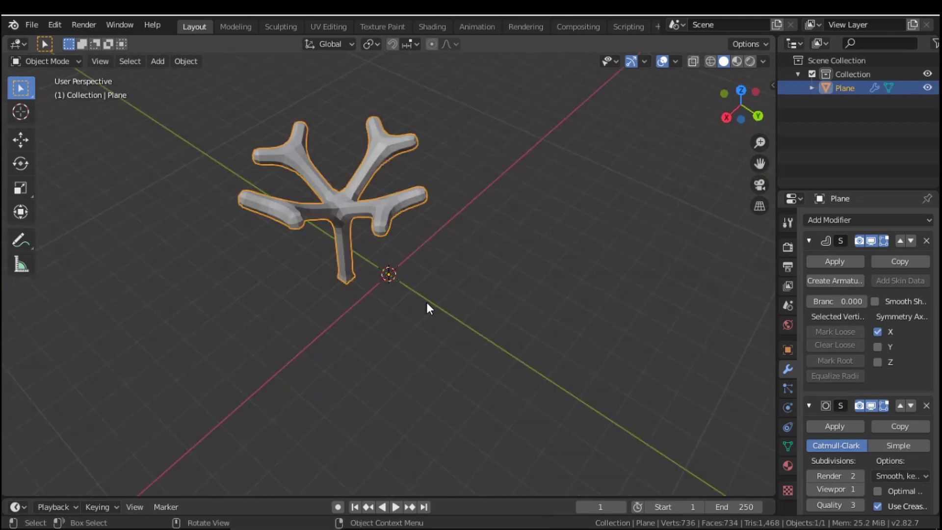
pyautogui.press('Delete')
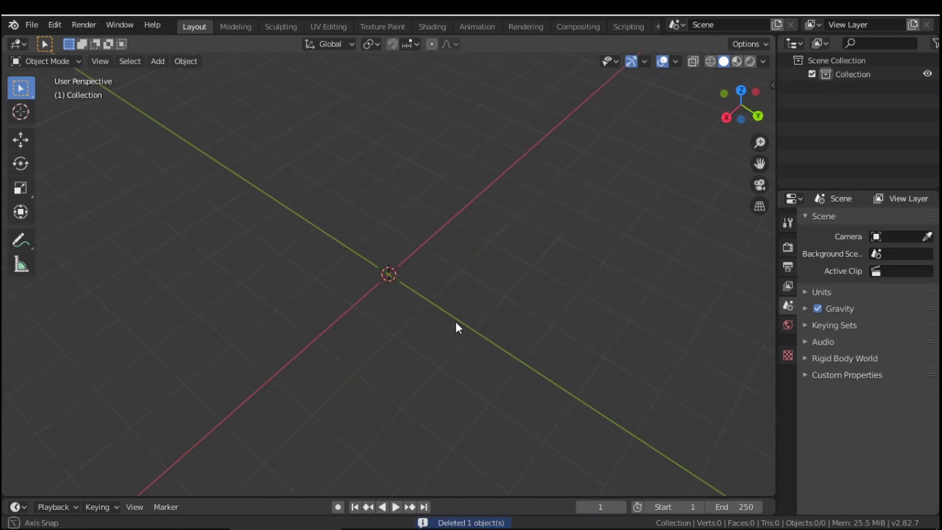
# Add an ico sphere mesh at the centre of the empty scene
pyautogui.moveTo(456, 323); pyautogui.dragTo(387, 264, button='middle')
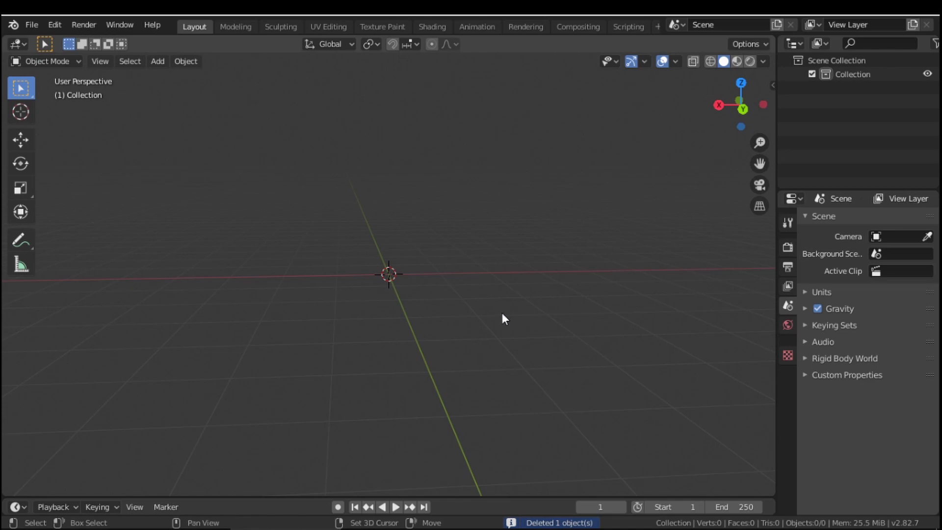
pyautogui.hotkey('shift', 'a')
pyautogui.moveTo(478, 303)
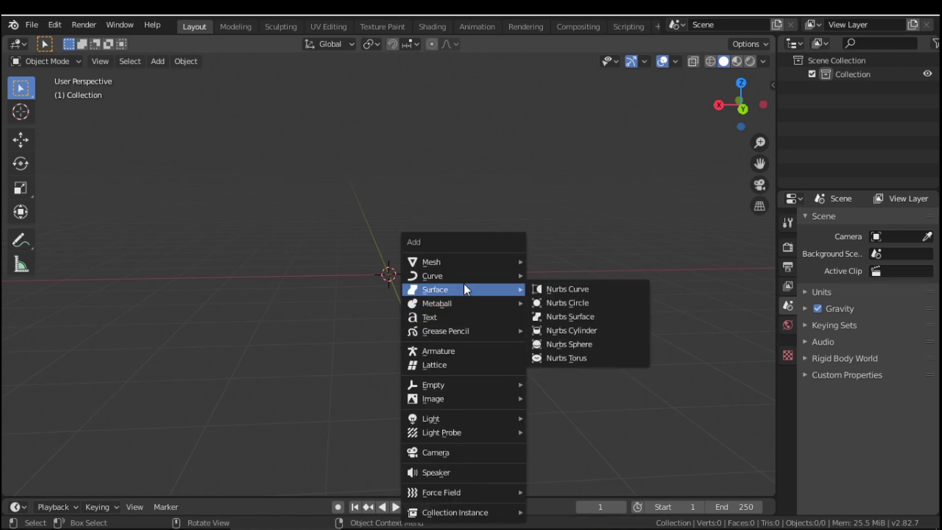
pyautogui.moveTo(445, 266)
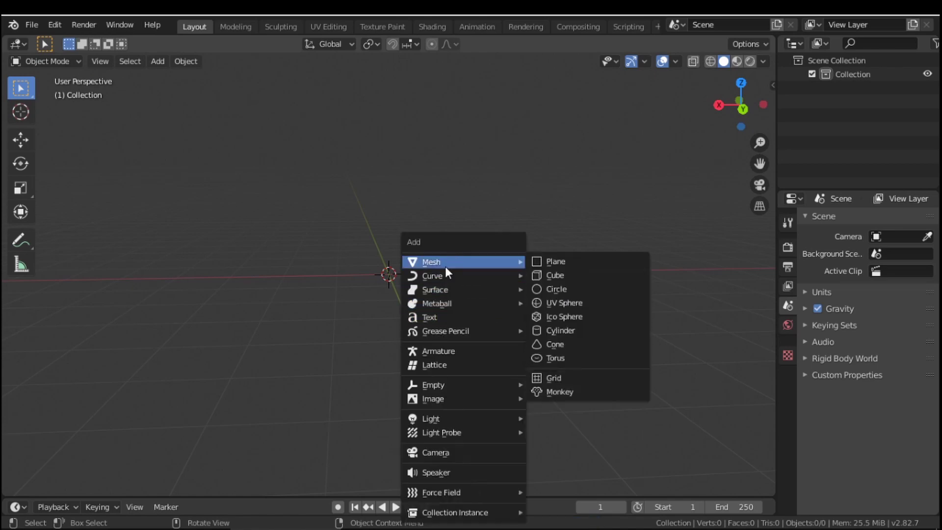
pyautogui.click(562, 318)
pyautogui.moveTo(519, 286); pyautogui.dragTo(434, 244, button='middle')
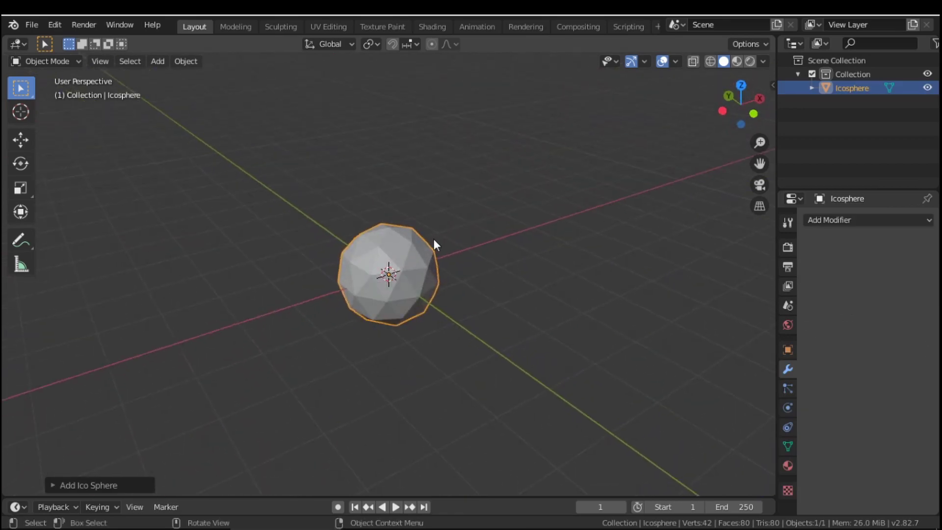
# Enter Edit Mode on the ico sphere with X-ray on and clear the vertex selection
pyautogui.press('Tab')
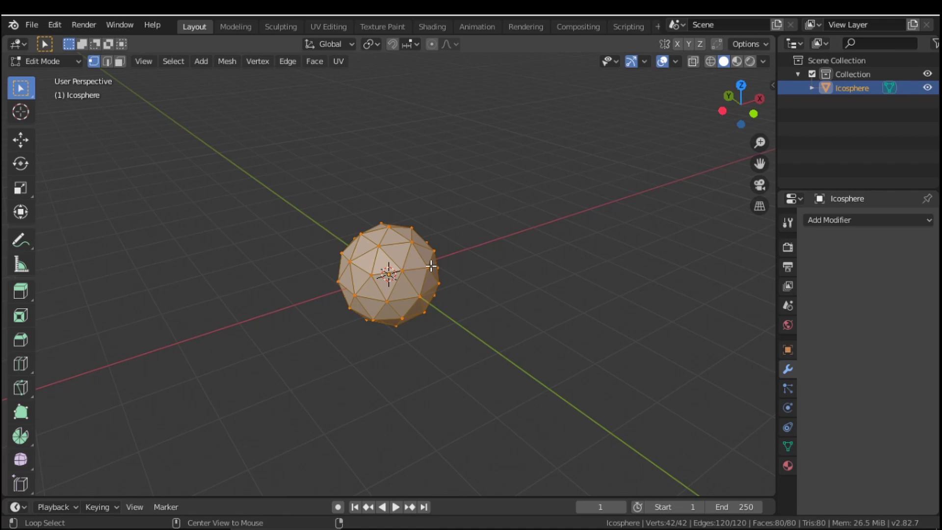
pyautogui.hotkey('alt', 'z')
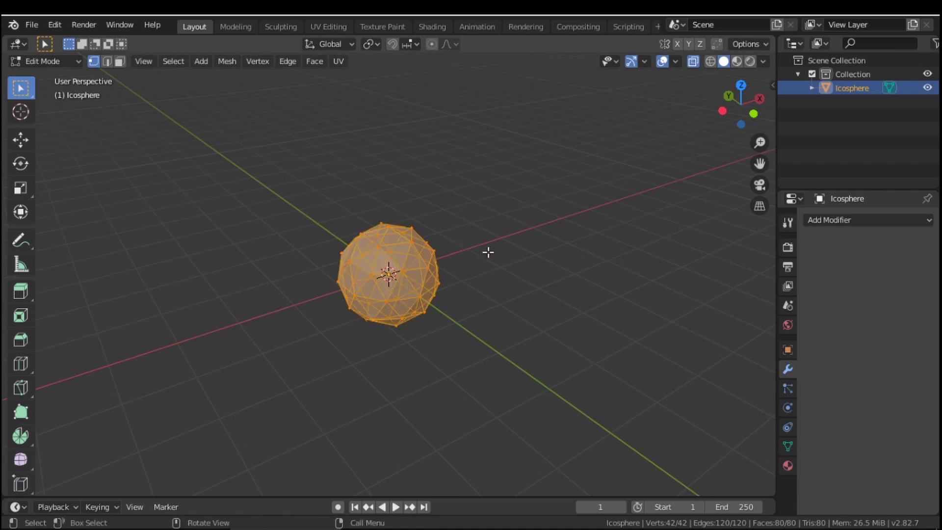
pyautogui.scroll(2, 514, 285)
pyautogui.click(554, 294)
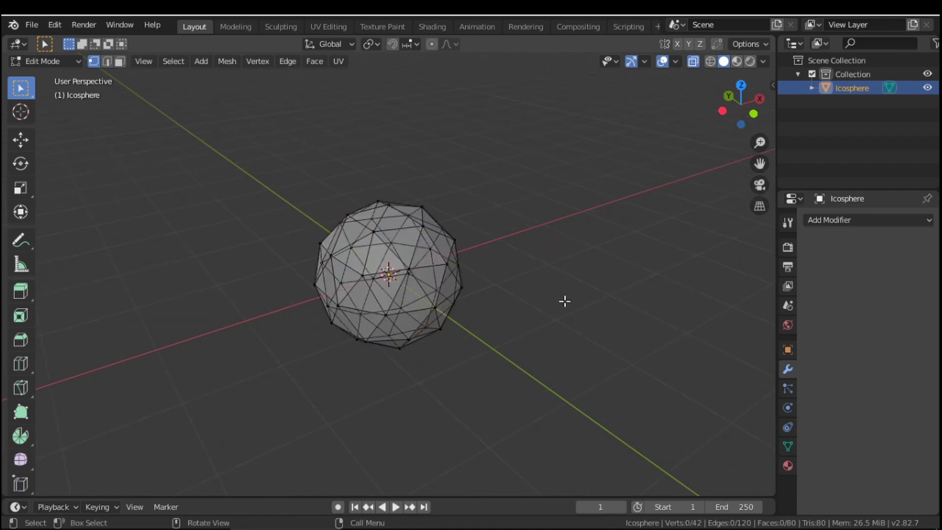
pyautogui.moveTo(564, 300); pyautogui.dragTo(479, 270, button='middle')
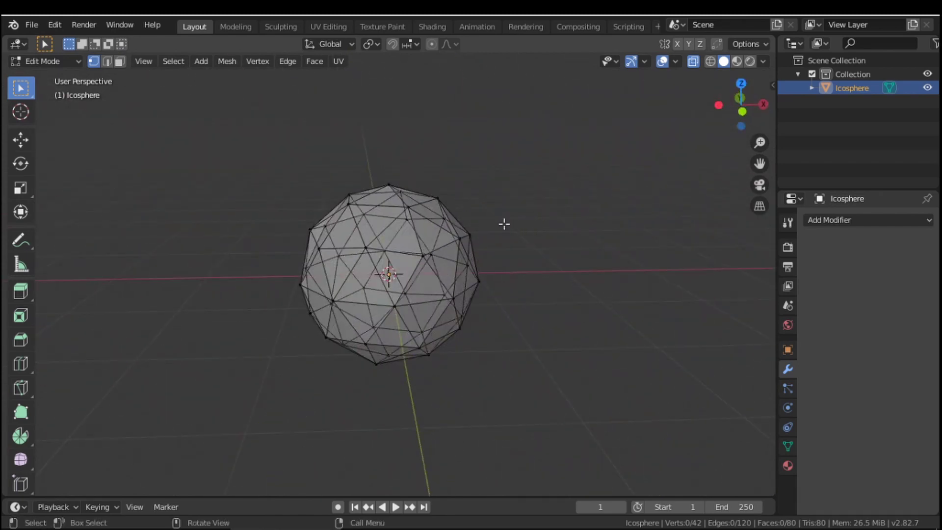
# Flip the normals of the entire ico sphere mesh and deselect everything
pyautogui.press('a')
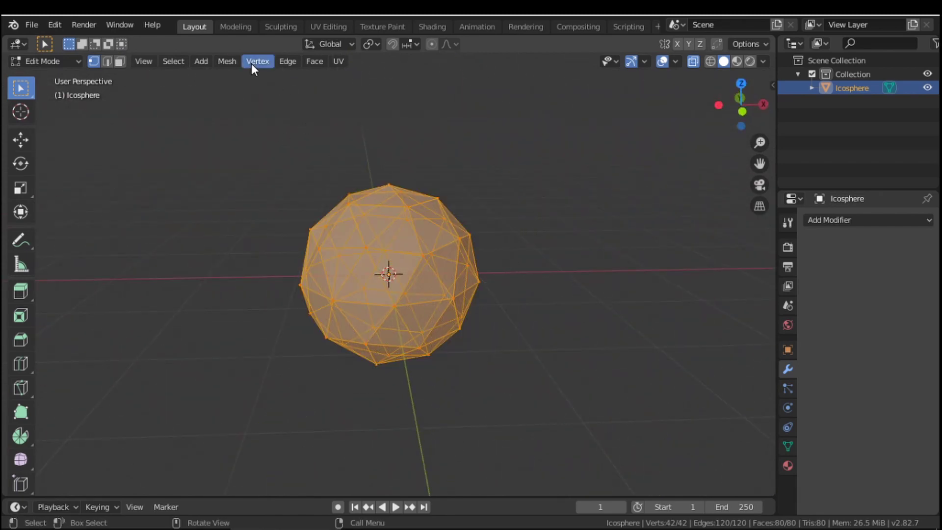
pyautogui.click(231, 62)
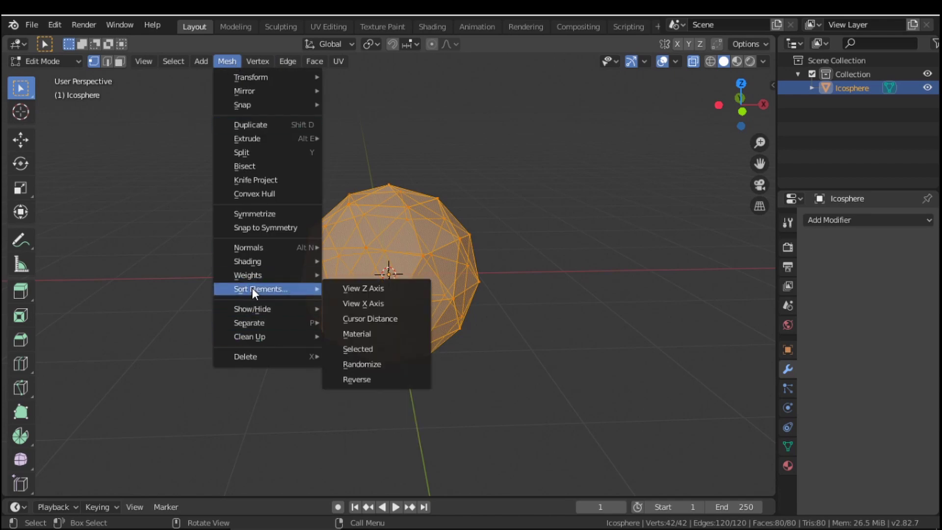
pyautogui.moveTo(276, 251)
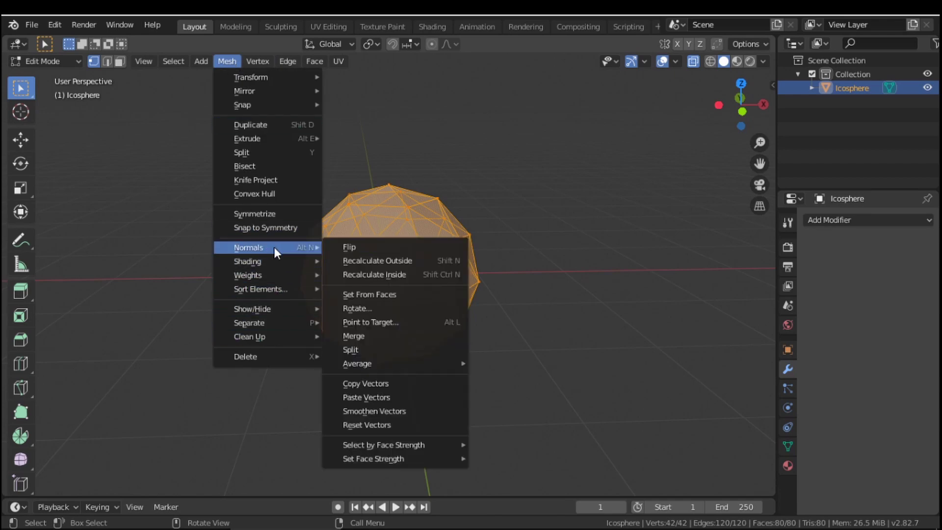
pyautogui.click(353, 247)
pyautogui.hotkey('alt', 'a')
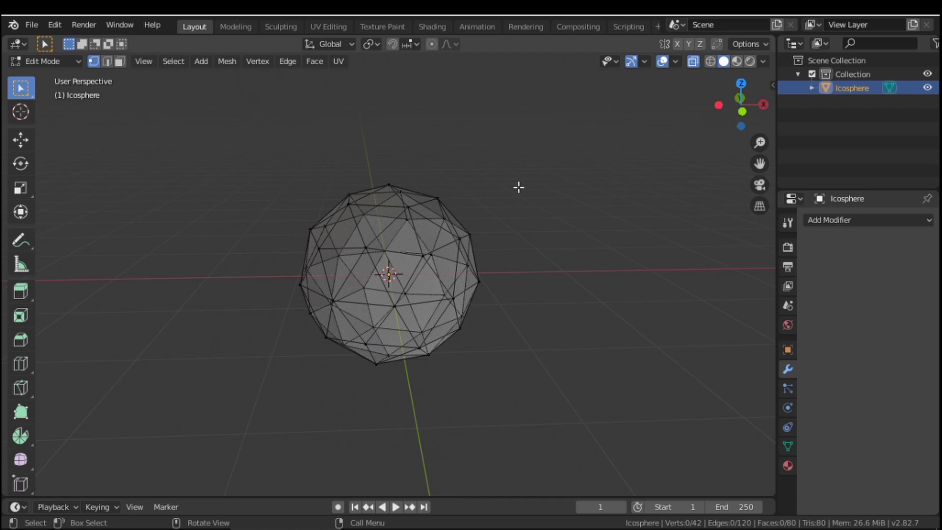
# Turn X-ray off, return the ico sphere to Object Mode, and look up the file export options
pyautogui.hotkey('alt', 'z')
pyautogui.press('Tab')
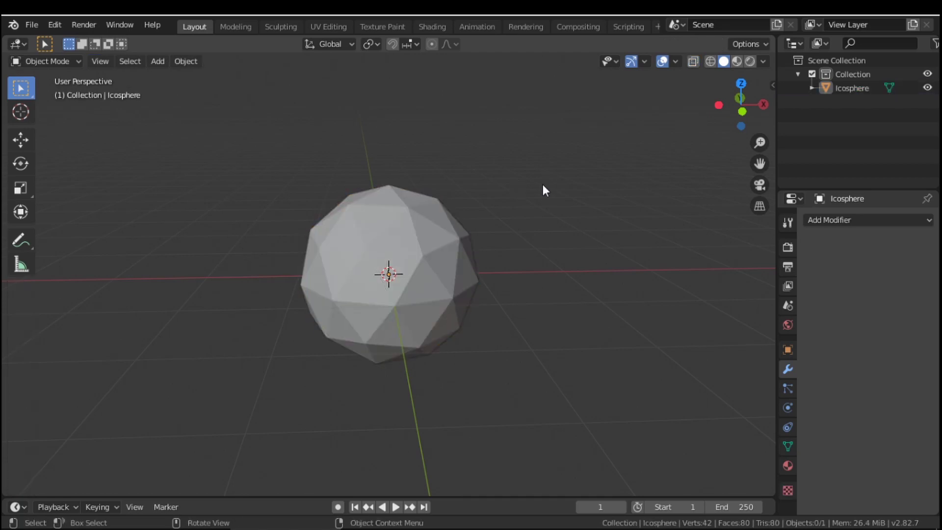
pyautogui.moveTo(543, 190); pyautogui.dragTo(325, 179, button='middle')
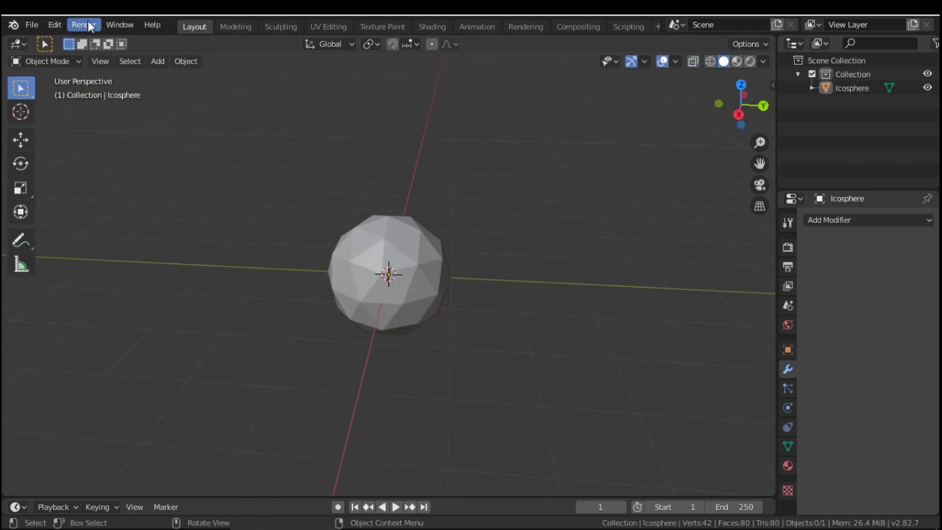
pyautogui.click(32, 24)
pyautogui.moveTo(83, 231)
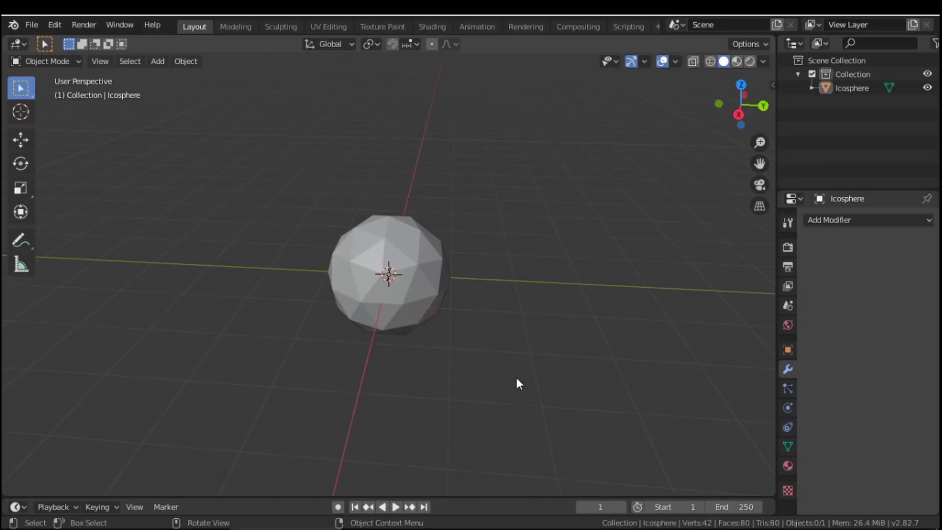
# Switch to the World Jump Obby place in Roblox Studio and examine the house front with its porch, trees and bushes
pyautogui.scroll(-5, 538, 295)
pyautogui.scroll(4, 522, 287)
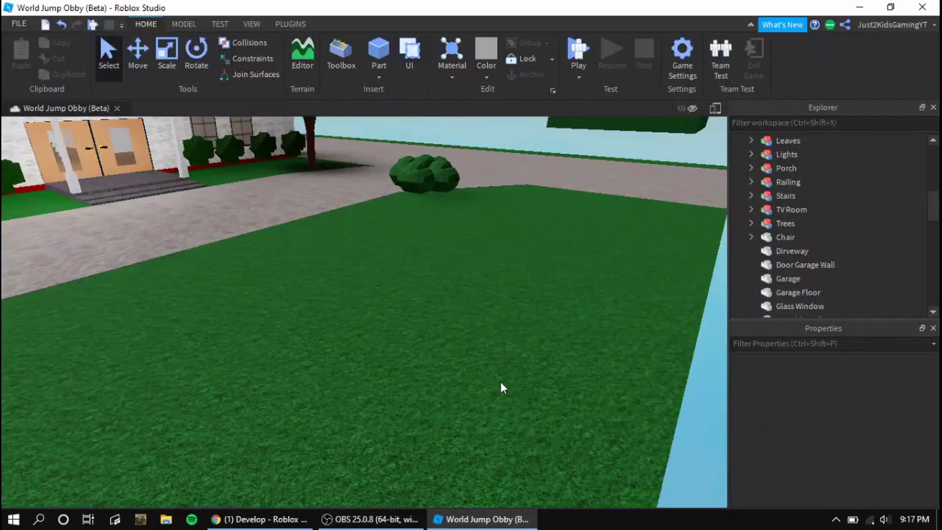
pyautogui.scroll(-2, 500, 381)
pyautogui.scroll(2, 505, 376)
pyautogui.moveTo(505, 377); pyautogui.dragTo(505, 377, button='right')
pyautogui.scroll(2, 505, 378)
pyautogui.scroll(-2, 504, 378)
pyautogui.scroll(-1, 507, 384)
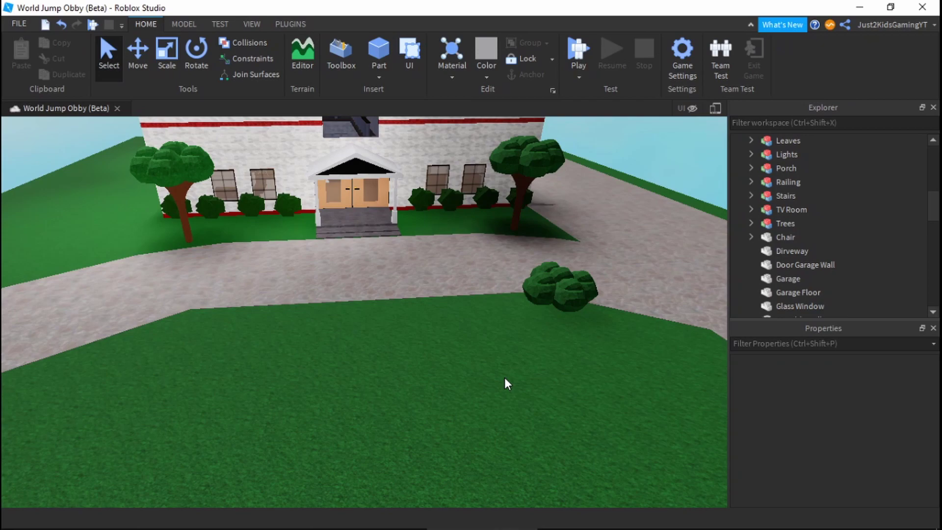
pyautogui.scroll(-3, 408, 381)
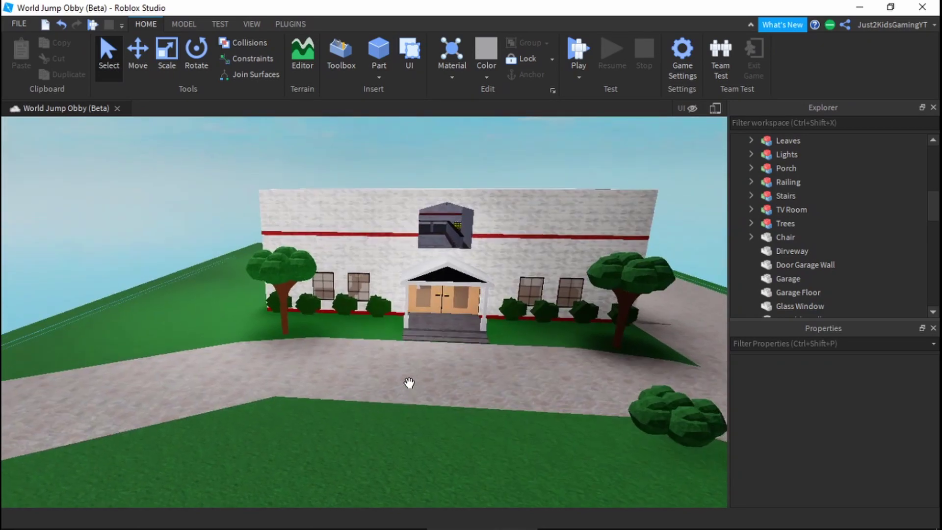
pyautogui.scroll(4, 408, 383)
pyautogui.moveTo(408, 382); pyautogui.dragTo(408, 382, button='right')
pyautogui.press('e')
pyautogui.scroll(-5, 408, 382)
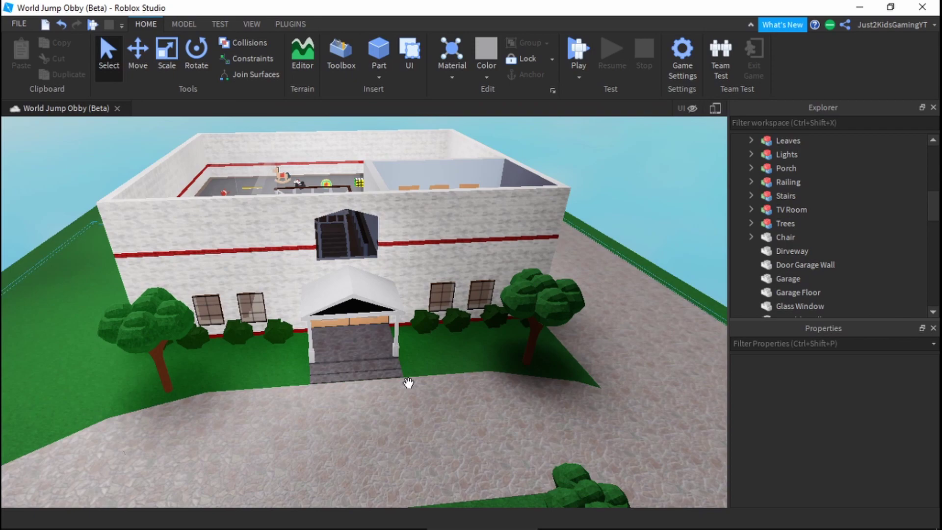
pyautogui.moveTo(391, 413); pyautogui.dragTo(390, 413, button='right')
pyautogui.scroll(4, 390, 414)
pyautogui.scroll(-3, 390, 414)
pyautogui.scroll(2, 391, 414)
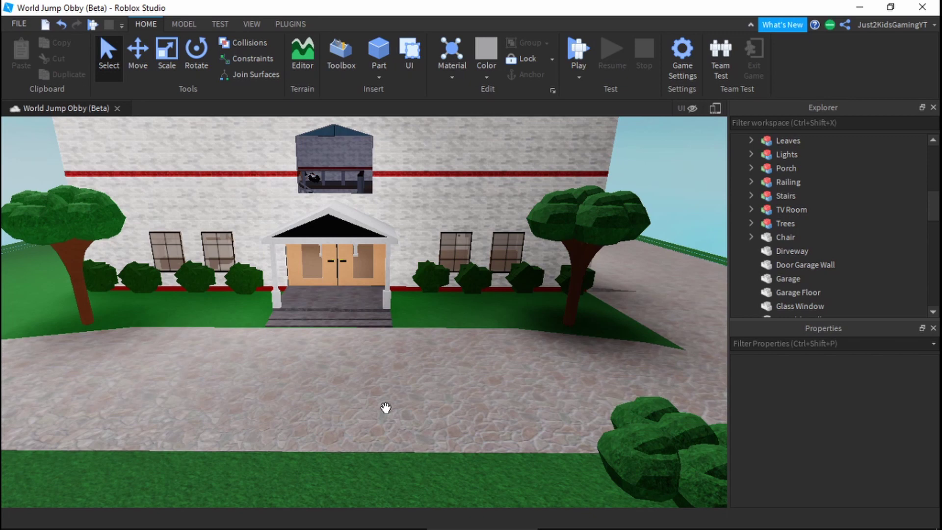
# Examine the house facade, the garage with the parked cars, and the front lawn up close
pyautogui.press('e')
pyautogui.press('w')
pyautogui.press('d')
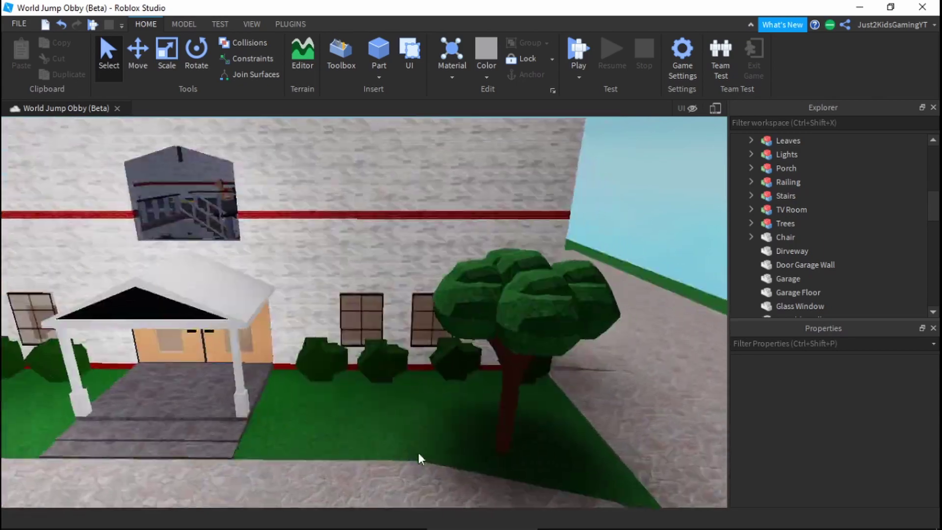
pyautogui.press('w')
pyautogui.press('a')
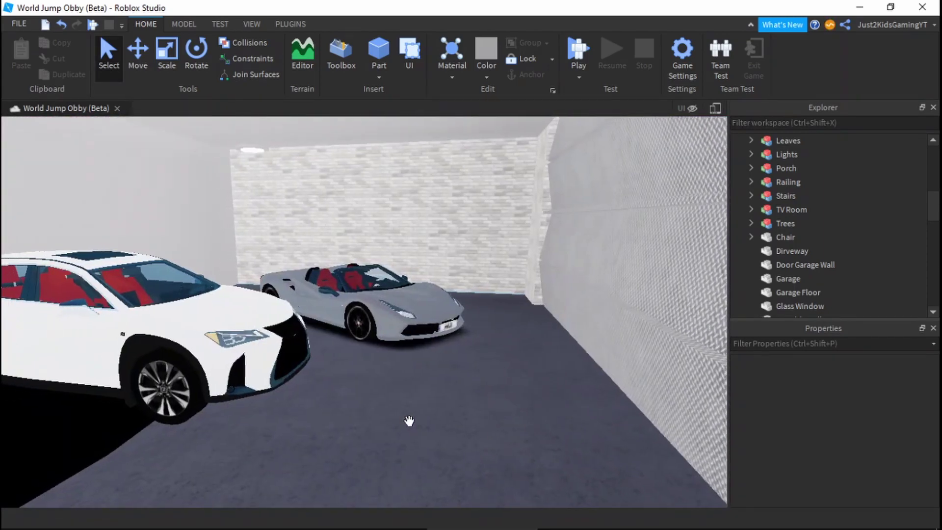
pyautogui.press('w')
pyautogui.press('a')
pyautogui.moveTo(409, 421); pyautogui.dragTo(409, 421, button='right')
pyautogui.press('e')
pyautogui.press('s')
pyautogui.press('q')
pyautogui.press('a')
pyautogui.press('w')
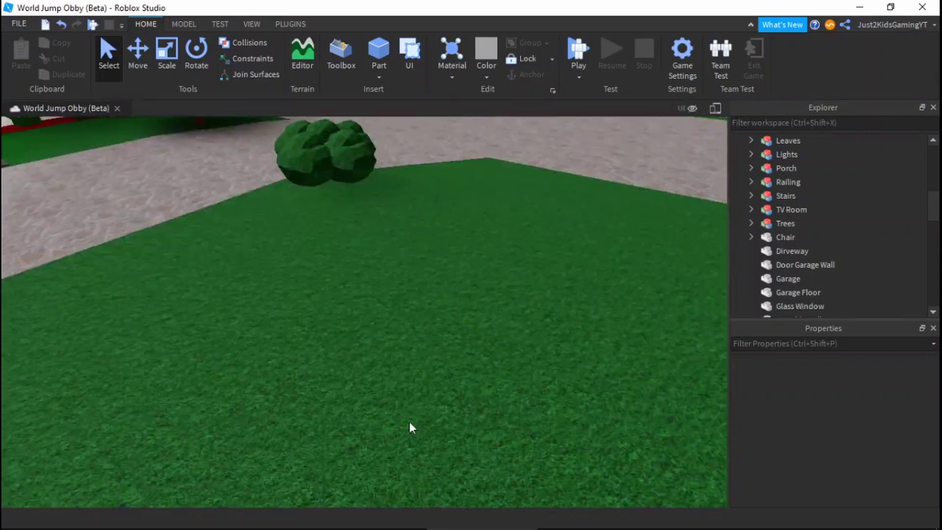
pyautogui.press('s')
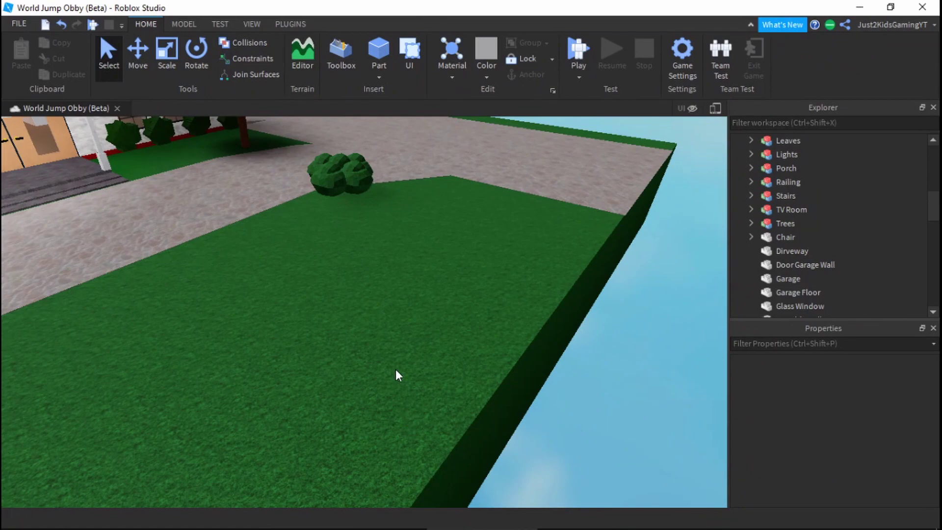
pyautogui.press('w')
pyautogui.moveTo(390, 358); pyautogui.dragTo(390, 358, button='right')
pyautogui.press('d')
pyautogui.press('s')
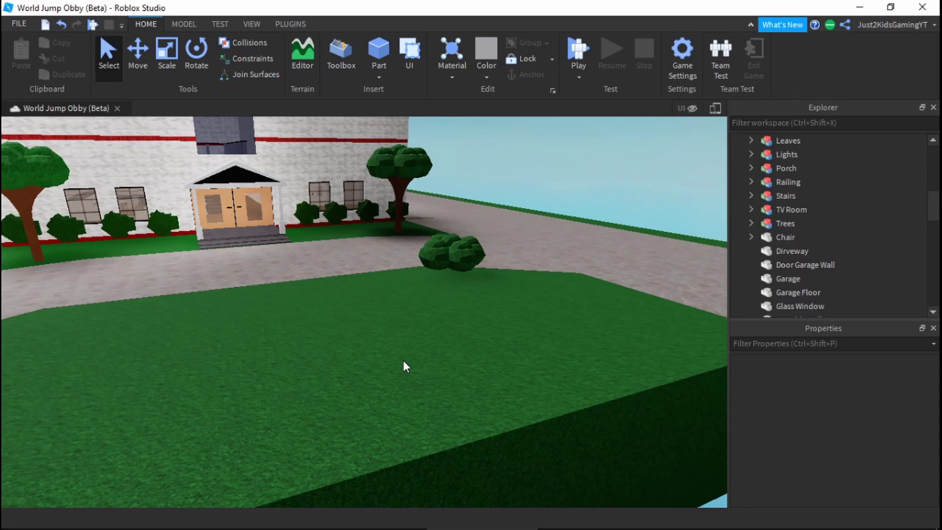
pyautogui.press('w')
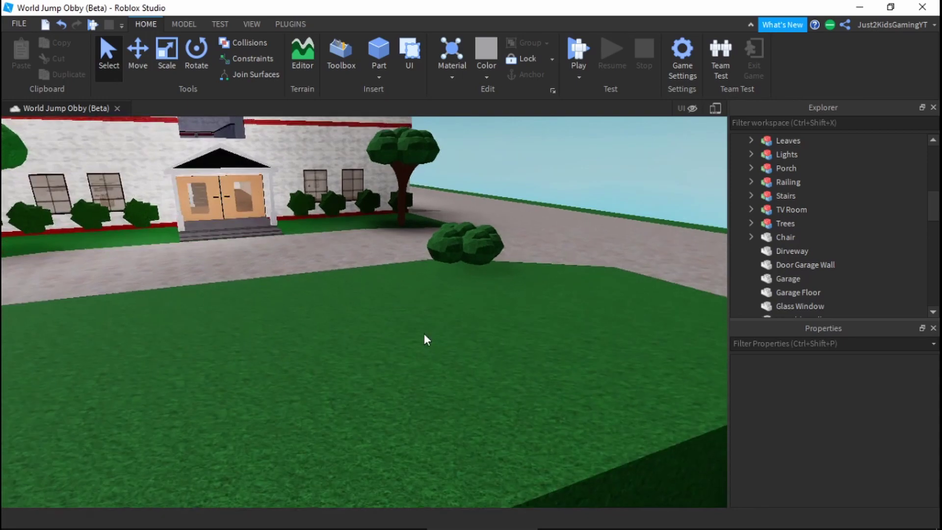
# Inspect the Leaves and Trees models beside the porch by selecting each, and clear the selection
pyautogui.press('e')
pyautogui.moveTo(425, 339); pyautogui.dragTo(426, 339, button='right')
pyautogui.press('w')
pyautogui.moveTo(427, 392); pyautogui.dragTo(454, 412)
pyautogui.press('s')
pyautogui.moveTo(454, 412); pyautogui.dragTo(456, 412, button='right')
pyautogui.press('w')
pyautogui.press('d')
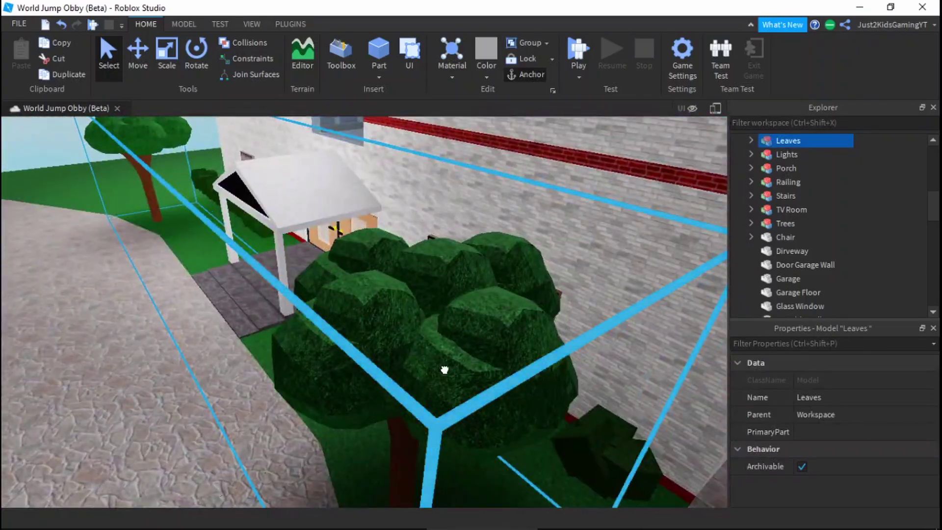
pyautogui.click(445, 369)
pyautogui.press('s')
pyautogui.press('q')
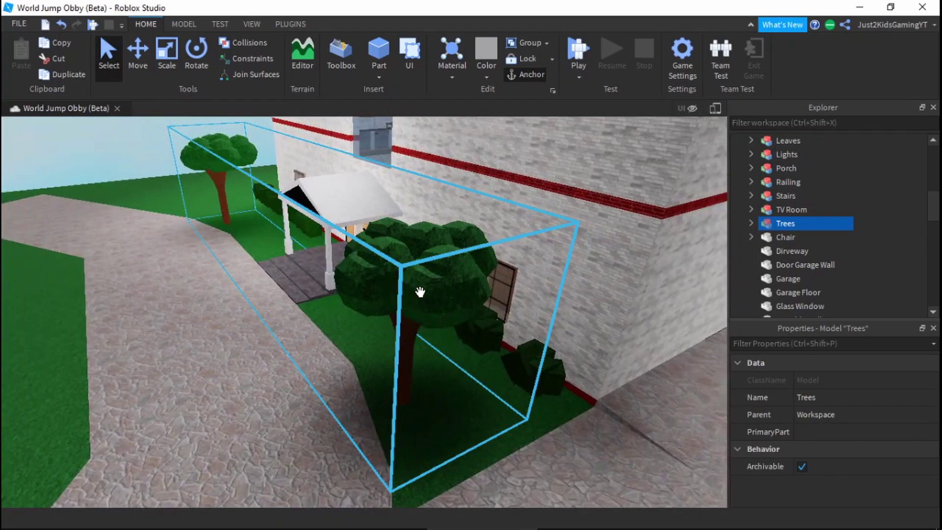
pyautogui.moveTo(426, 292); pyautogui.dragTo(395, 284, button='right')
pyautogui.press('a')
pyautogui.click(395, 297)
pyautogui.press('d')
pyautogui.press('a')
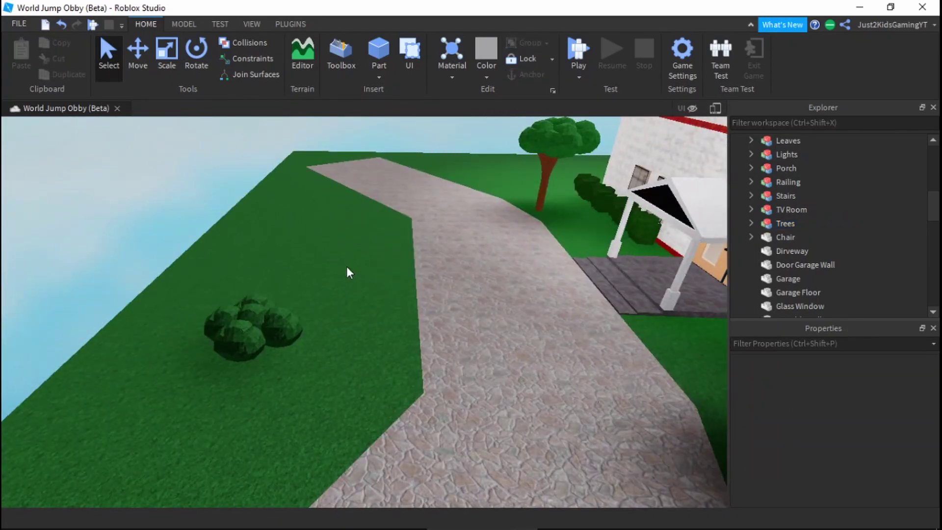
# Examine the cluster of leaf spheres lying on the front lawn up close
pyautogui.press('q')
pyautogui.press('a')
pyautogui.press('w')
pyautogui.press('a')
pyautogui.moveTo(373, 328); pyautogui.dragTo(373, 328, button='right')
pyautogui.scroll(2, 392, 290)
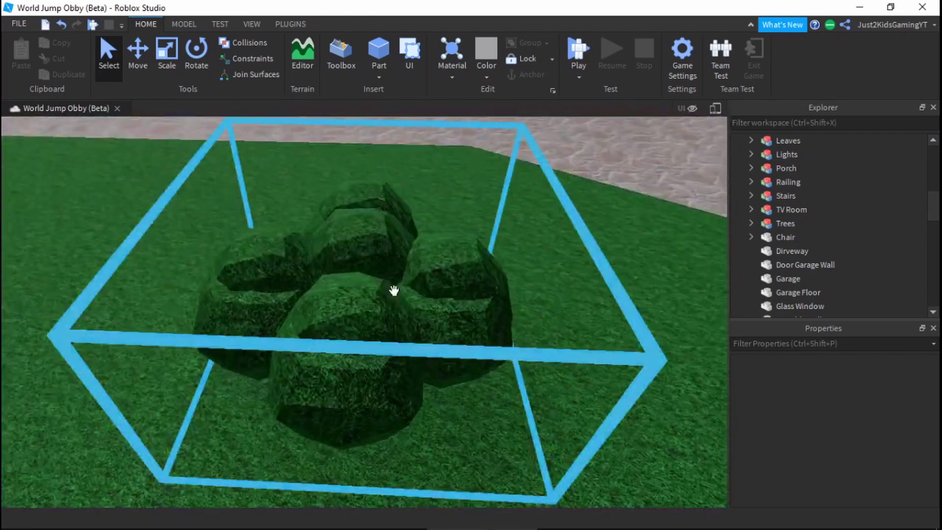
pyautogui.scroll(-3, 393, 290)
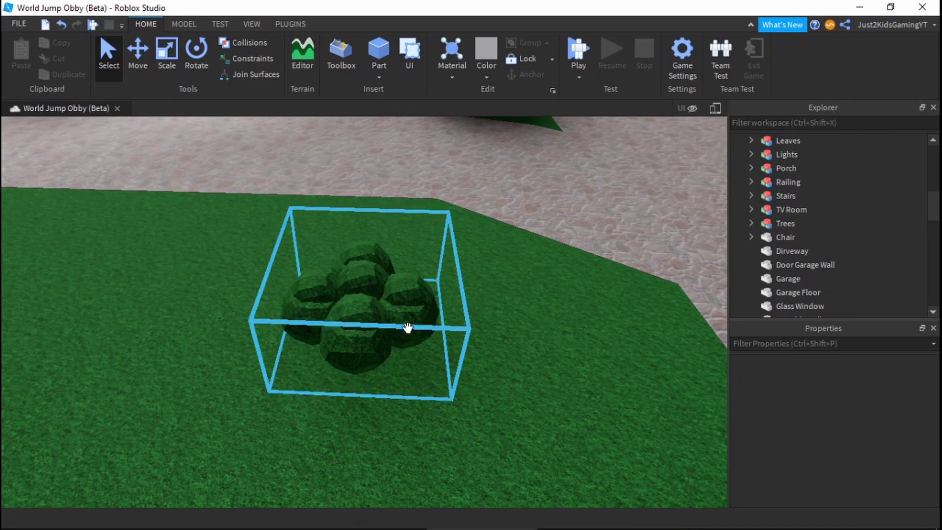
pyautogui.click(413, 365)
# Insert a MeshPart on the empty area of the front lawn beside the leaf cluster
pyautogui.press('a')
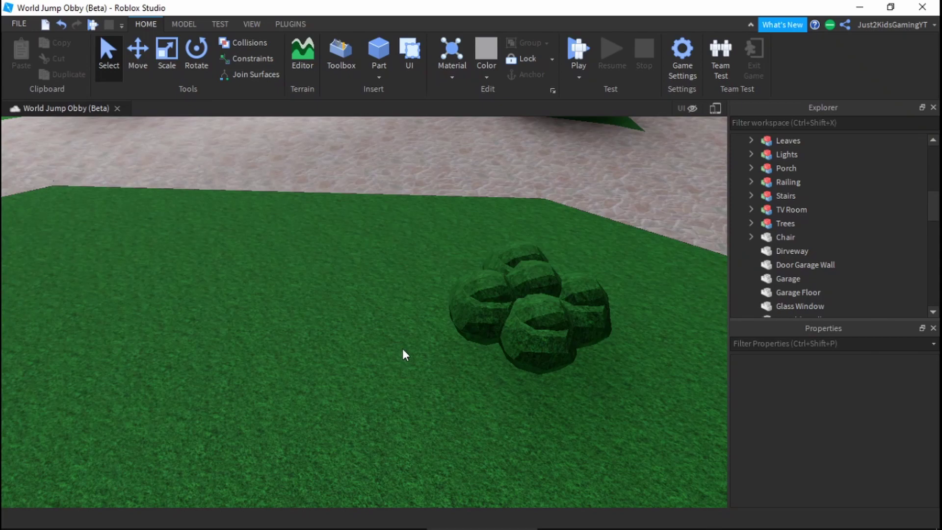
pyautogui.press('a')
pyautogui.press('s')
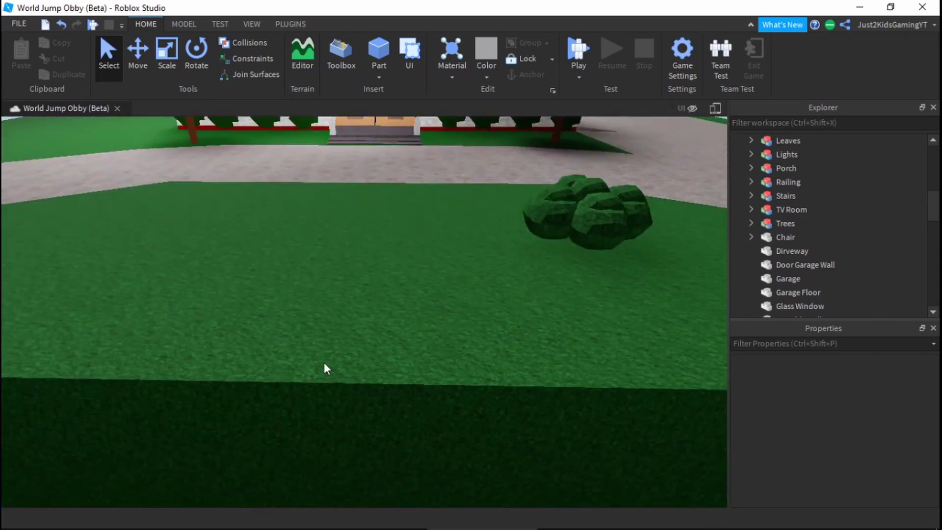
pyautogui.press('w')
pyautogui.press('e')
pyautogui.press('q')
pyautogui.moveTo(458, 305); pyautogui.dragTo(443, 304, button='right')
pyautogui.press('w')
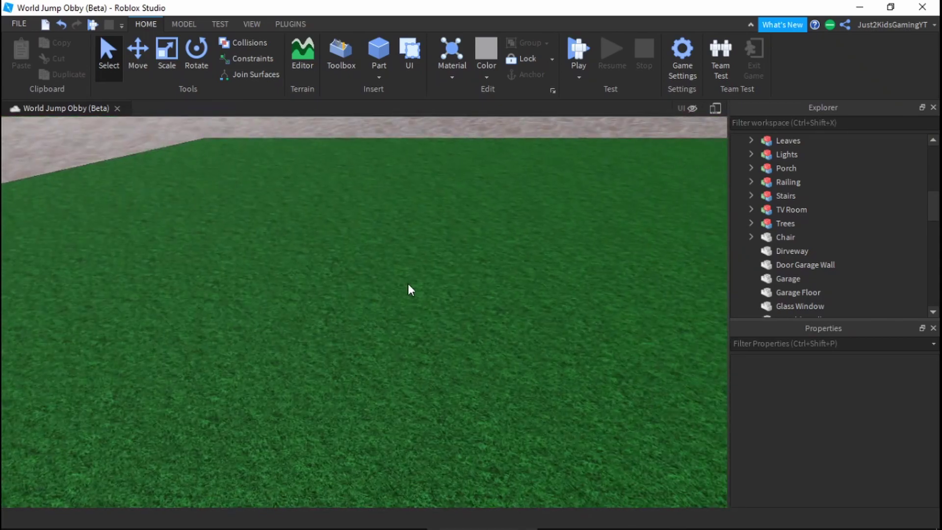
pyautogui.rightClick(385, 293)
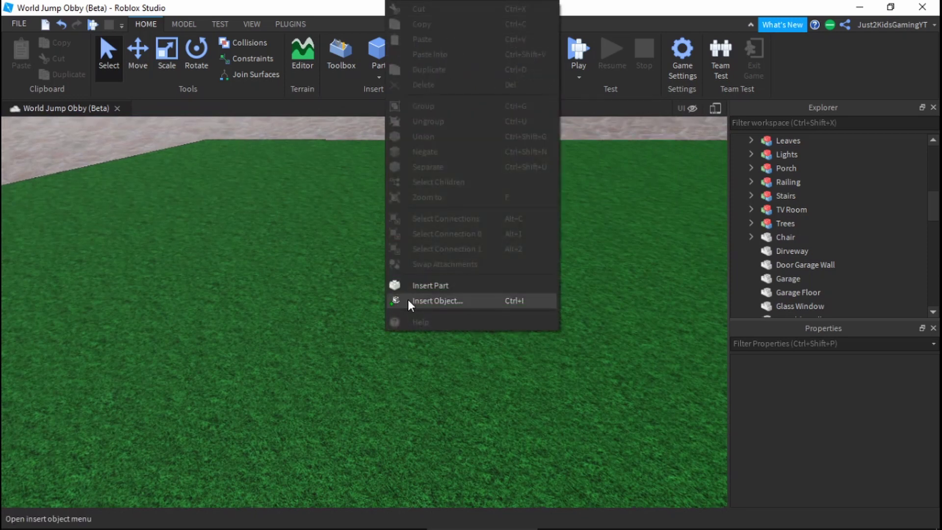
pyautogui.click(411, 301)
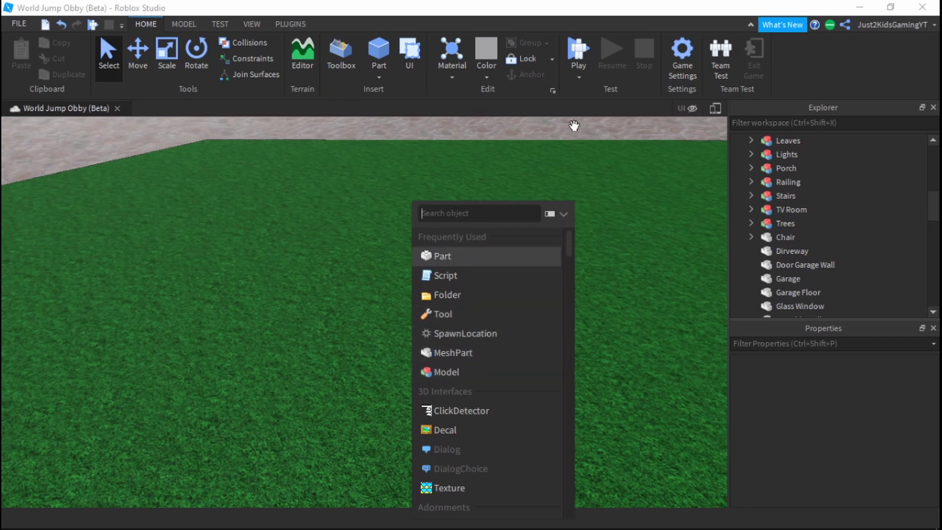
pyautogui.write('MeshPart')
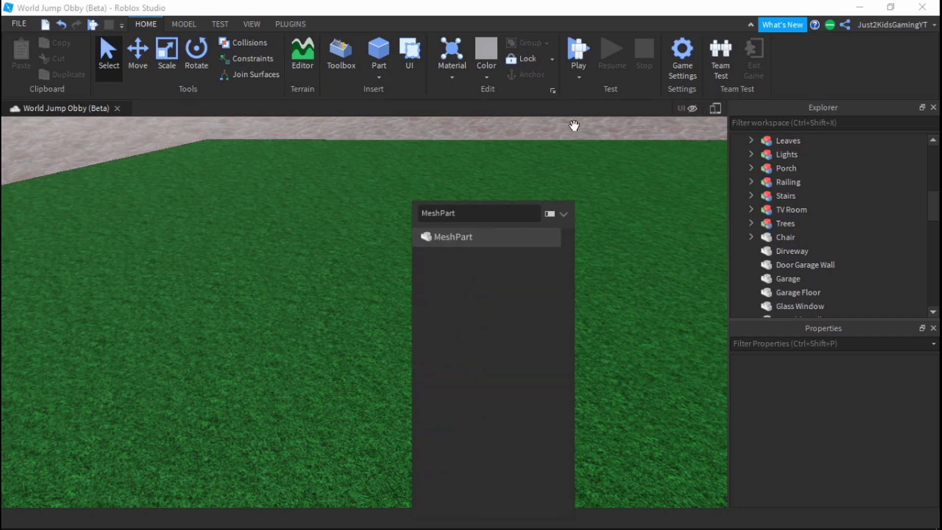
pyautogui.click(483, 237)
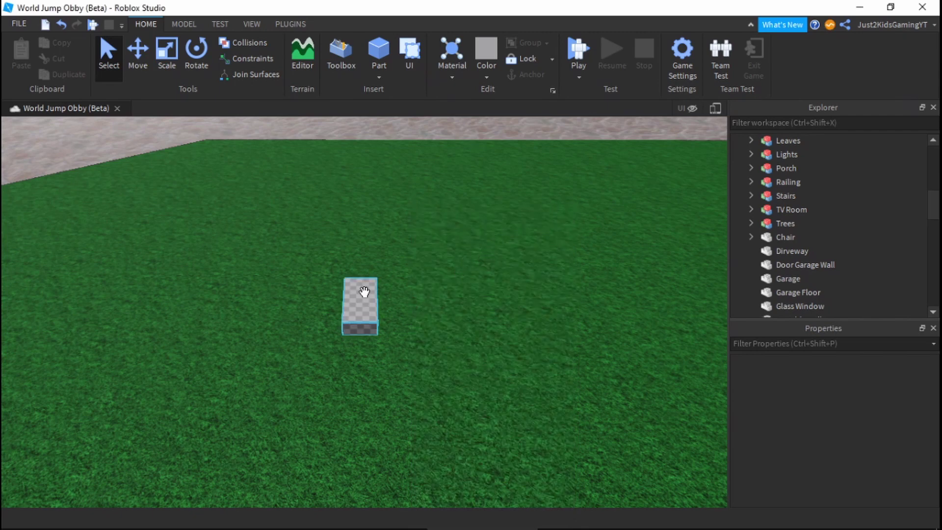
# Duplicate the MeshPart block and move the copy sideways along the lawn, clear of the original
pyautogui.click(138, 55)
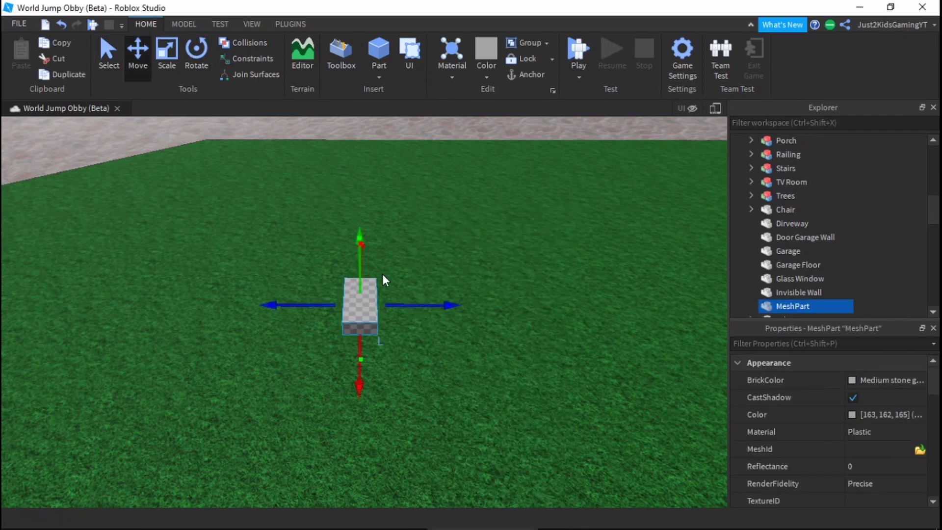
pyautogui.hotkey('ctrl', 'd')
pyautogui.moveTo(423, 299); pyautogui.dragTo(584, 314)
pyautogui.click(391, 310)
pyautogui.scroll(2, 407, 226)
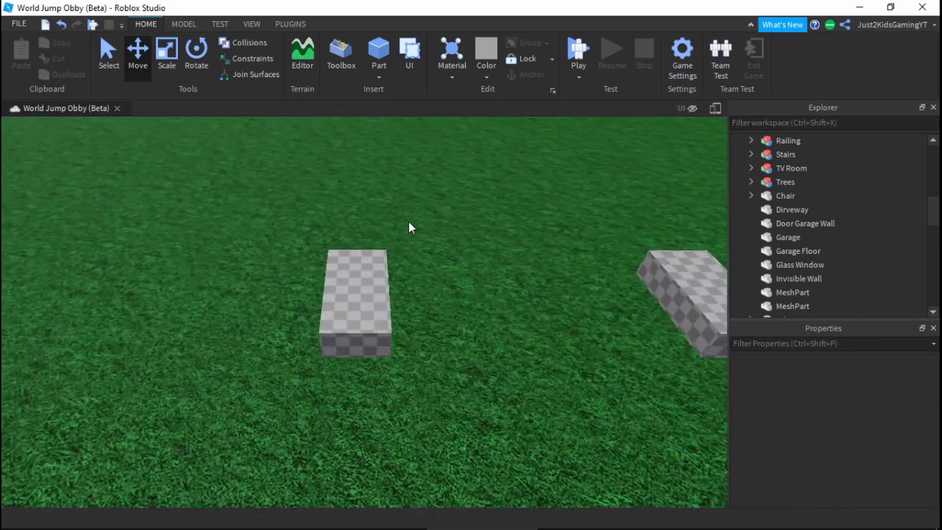
# Select each of the two MeshPart blocks on the lawn in turn to check them
pyautogui.click(372, 275)
pyautogui.scroll(-1, 443, 298)
pyautogui.press('d')
pyautogui.click(306, 389)
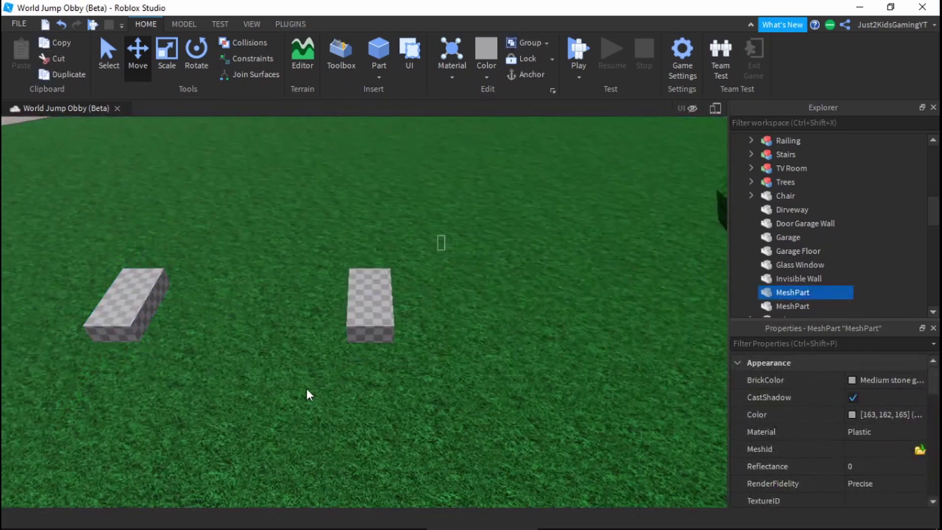
pyautogui.click(370, 303)
pyautogui.press('d')
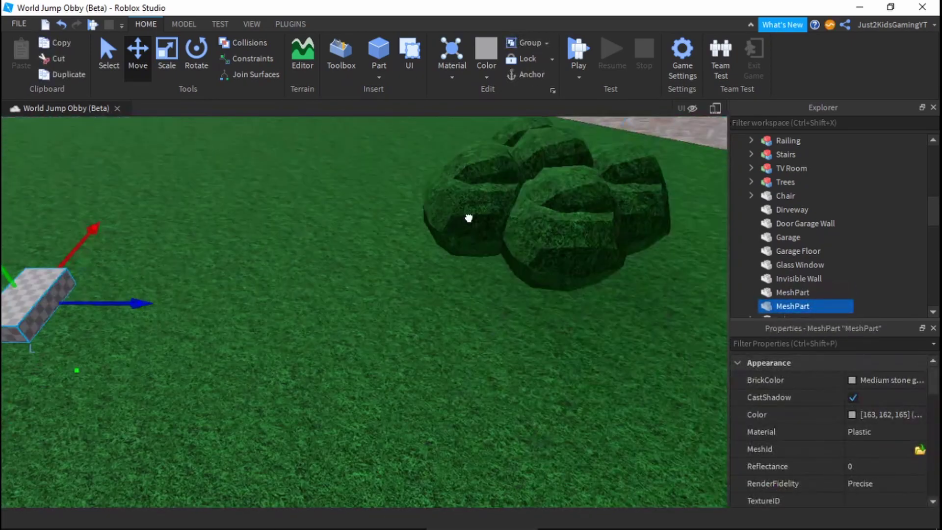
# Select the Leaves model on the lawn and expand its hierarchy to examine the MeshParts it contains
pyautogui.click(469, 219)
pyautogui.press('d')
pyautogui.press('e')
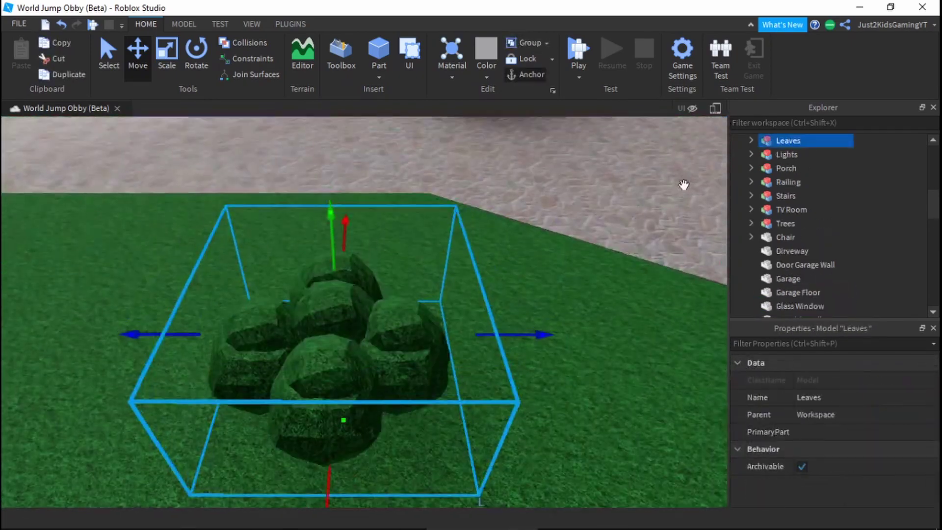
pyautogui.click(750, 141)
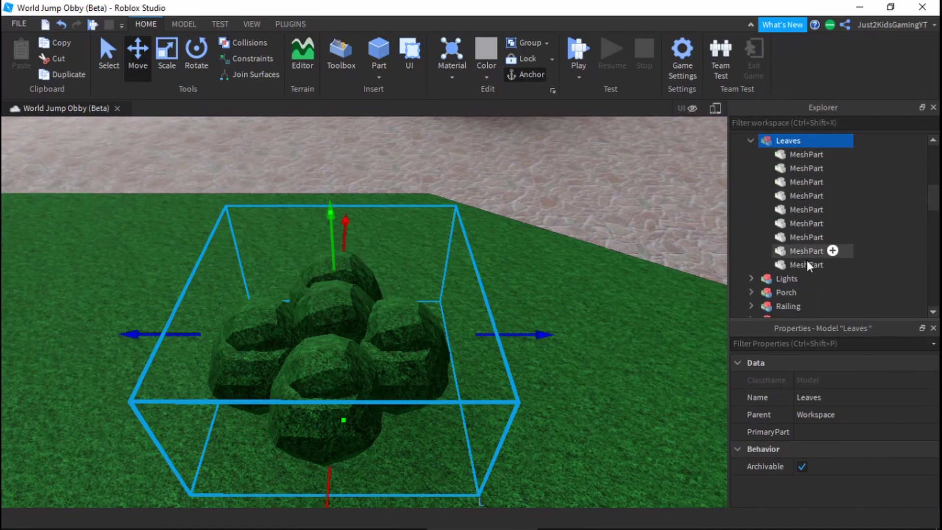
pyautogui.click(751, 141)
pyautogui.scroll(-3, 784, 221)
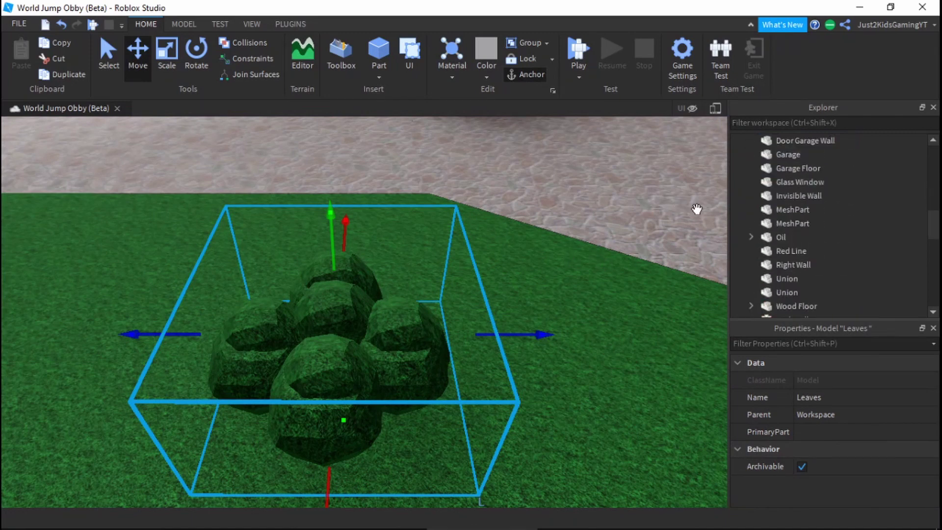
pyautogui.scroll(4, 758, 212)
pyautogui.click(750, 182)
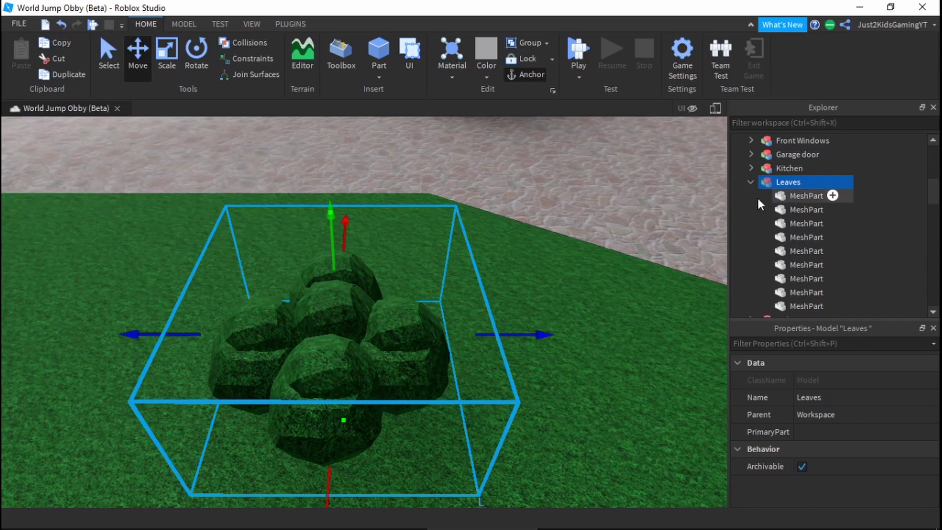
# Move the first MeshPart of the Leaves model away from the cluster to inspect it, and undo the move
pyautogui.click(758, 196)
pyautogui.moveTo(184, 354); pyautogui.dragTo(34, 354)
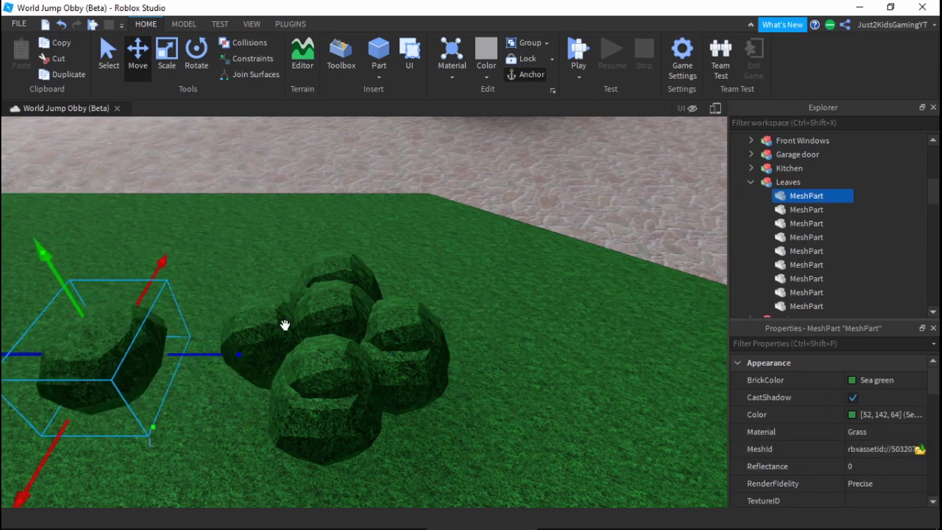
pyautogui.click(216, 290)
pyautogui.moveTo(217, 290); pyautogui.dragTo(254, 299, button='right')
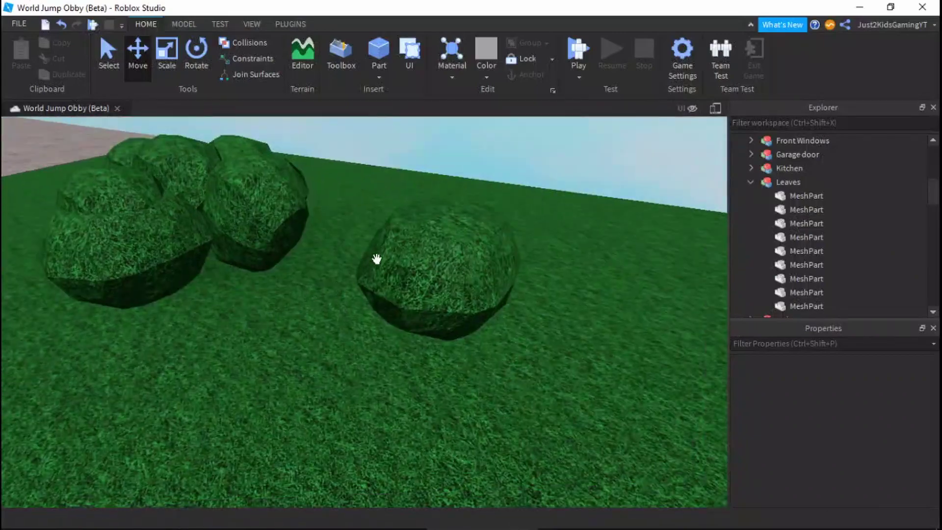
pyautogui.click(376, 259)
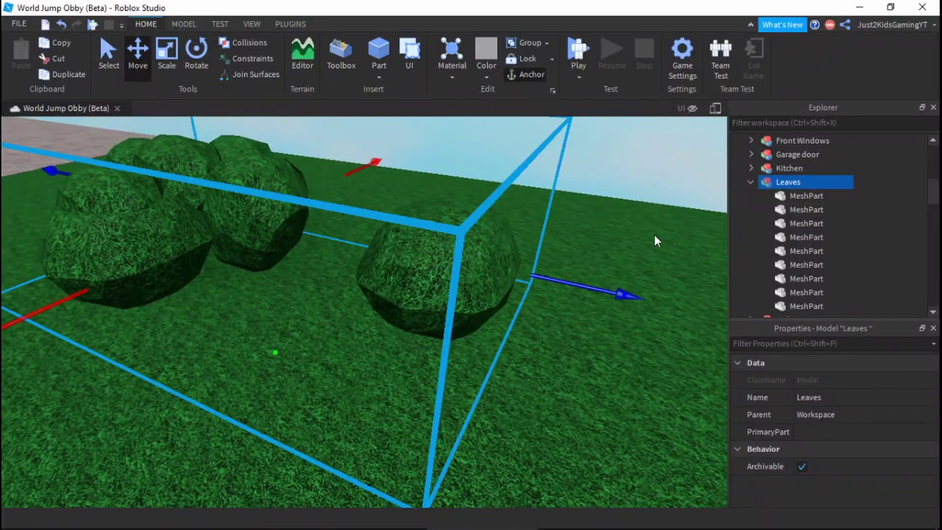
pyautogui.hotkey('ctrl', 'z')
pyautogui.click(525, 260)
pyautogui.moveTo(525, 260); pyautogui.dragTo(525, 259, button='right')
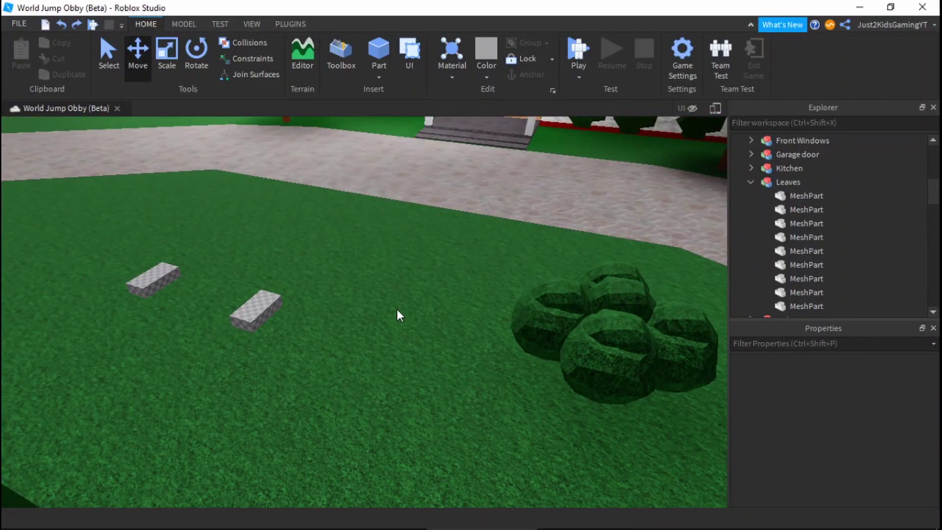
# Try to upload the Tree Good file as the mesh of the block nearer the leaf cluster, declining its location data
pyautogui.click(751, 181)
pyautogui.scroll(5, 455, 301)
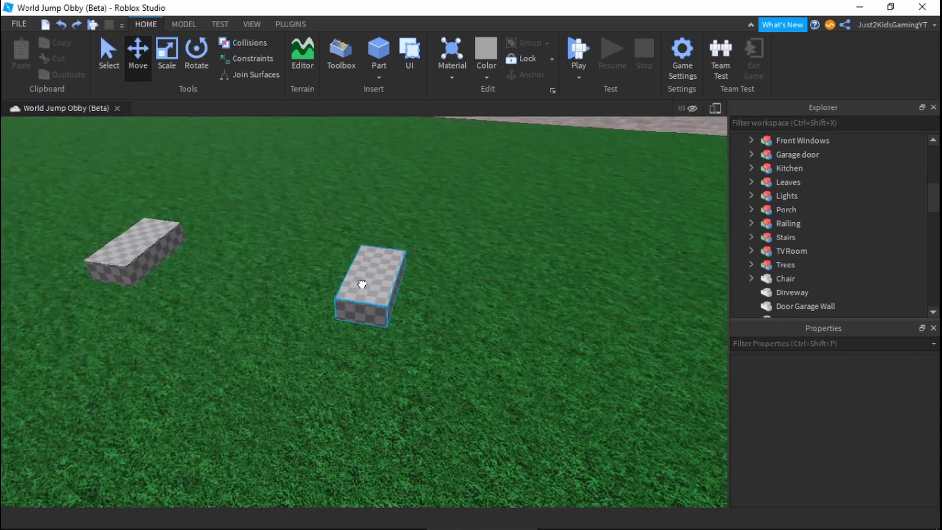
pyautogui.click(361, 284)
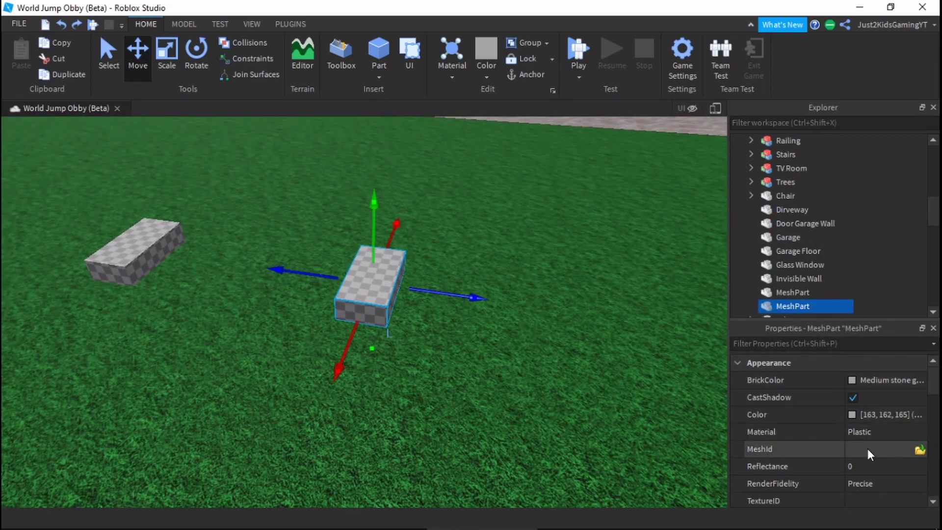
pyautogui.click(917, 451)
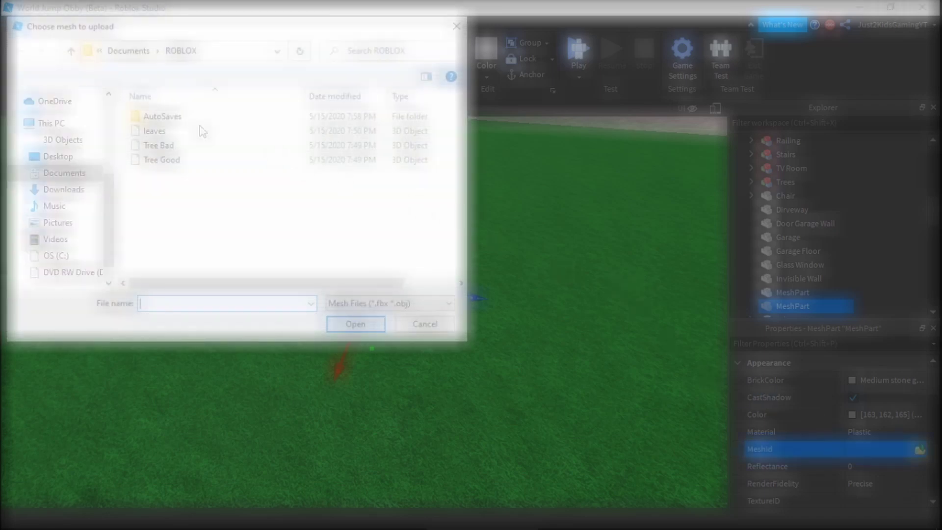
pyautogui.click(172, 163)
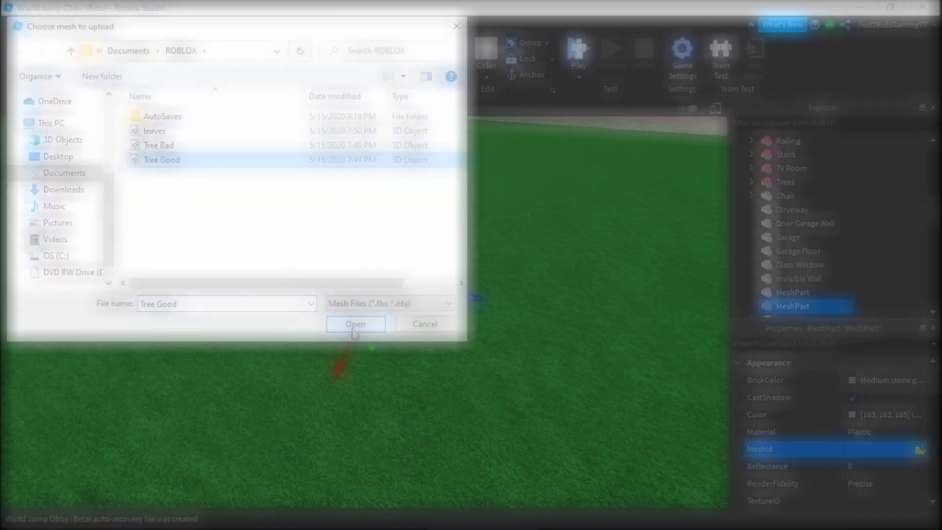
pyautogui.click(354, 325)
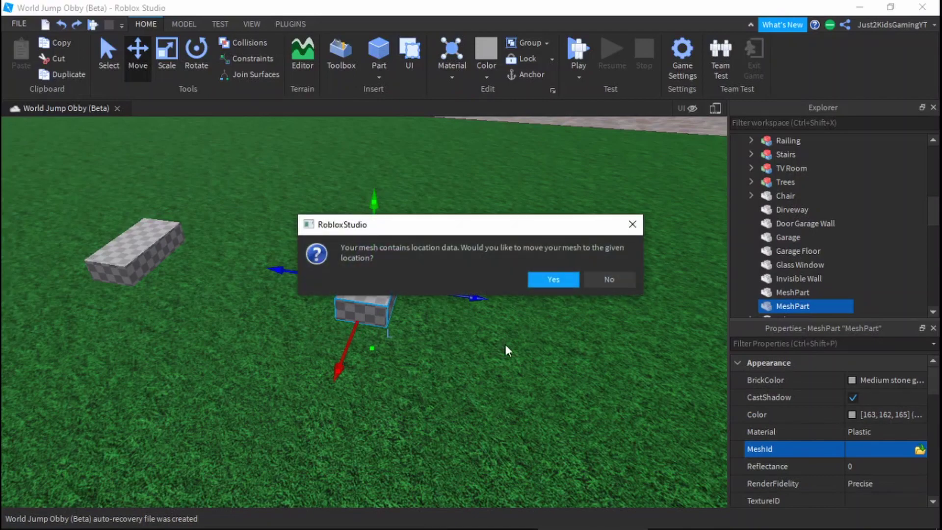
pyautogui.click(607, 280)
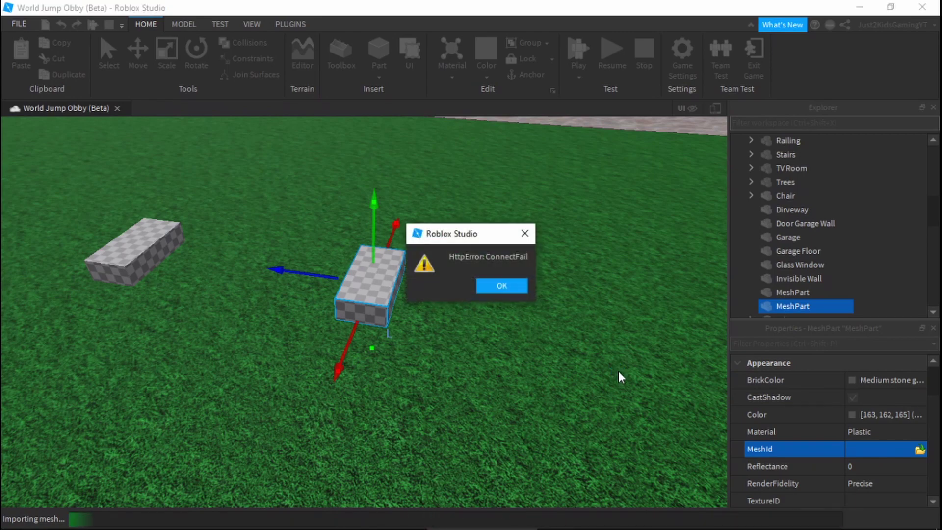
pyautogui.click(498, 289)
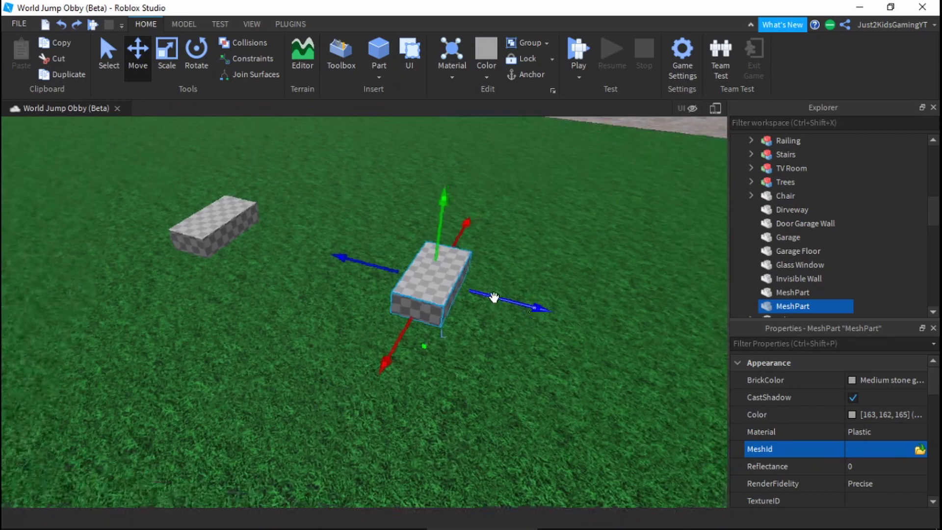
# Upload the Tree Bad file as the selected MeshPart's mesh without moving it to the file's stored location
pyautogui.click(882, 449)
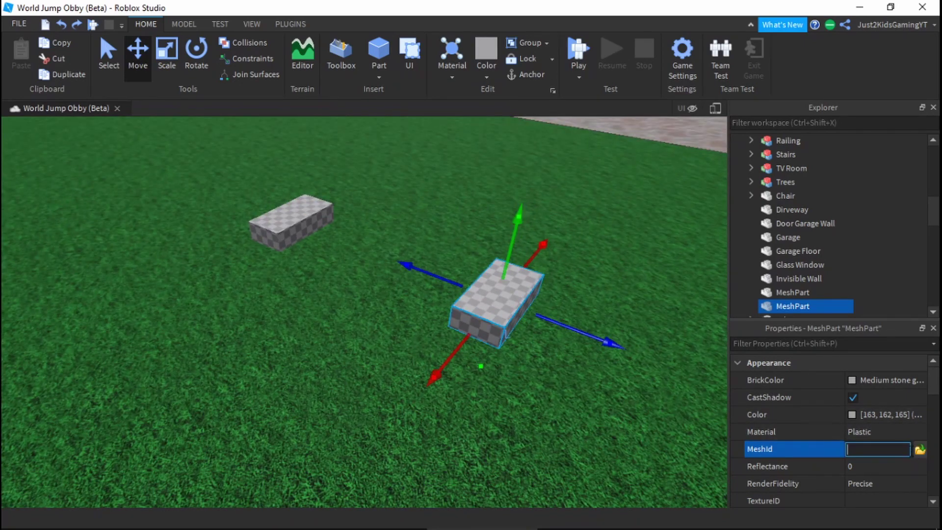
pyautogui.click(920, 450)
pyautogui.click(323, 145)
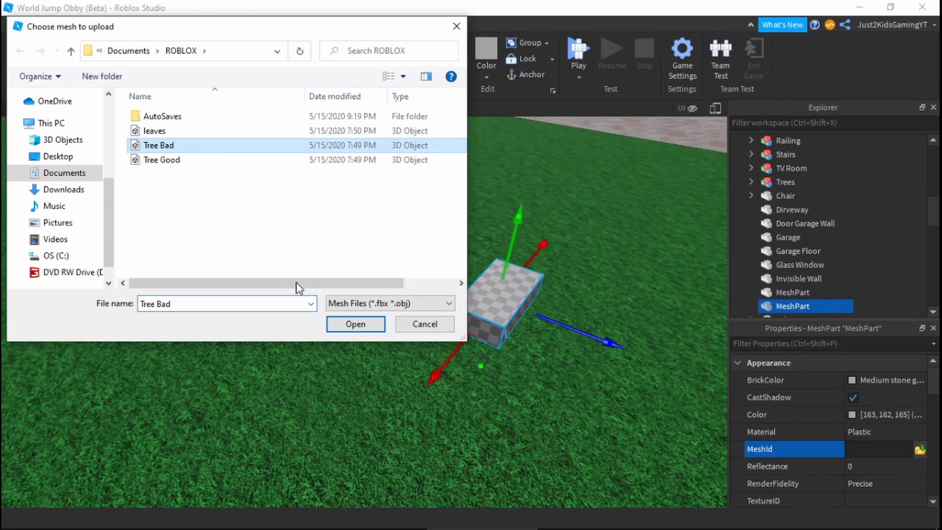
pyautogui.click(354, 330)
pyautogui.click(606, 280)
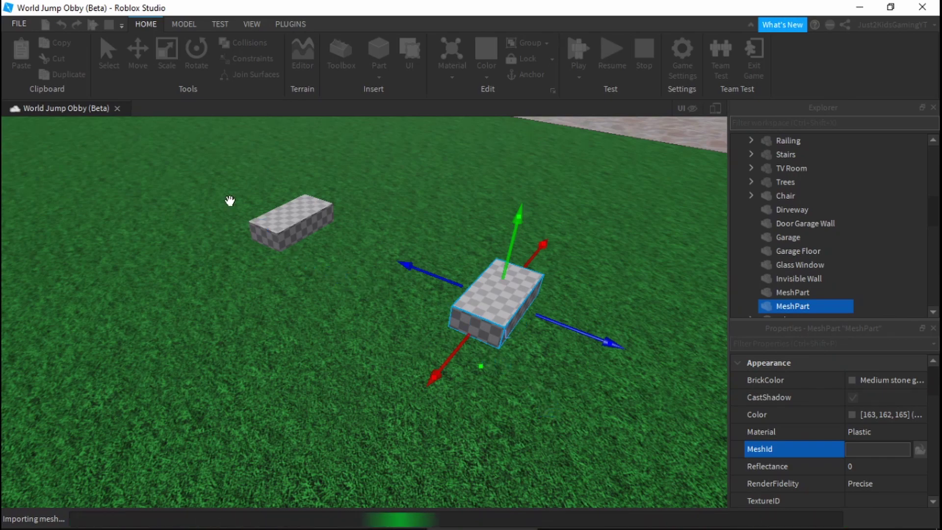
# Raise the imported tree mesh out of the ground so its trunk and branches stand above the lawn
pyautogui.moveTo(413, 391); pyautogui.dragTo(428, 399, button='right')
pyautogui.scroll(3, 428, 399)
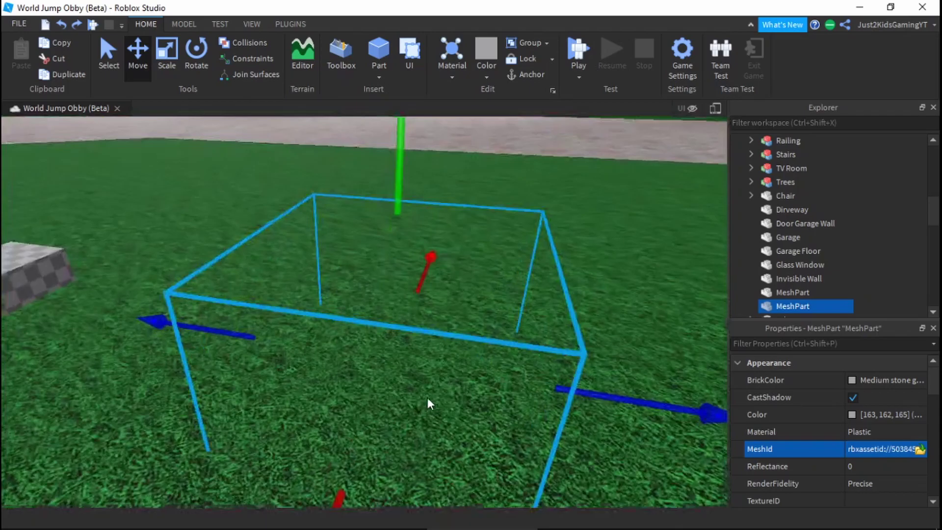
pyautogui.moveTo(389, 216); pyautogui.dragTo(390, 124)
pyautogui.scroll(-4, 390, 124)
pyautogui.scroll(3, 434, 234)
pyautogui.moveTo(434, 234); pyautogui.dragTo(416, 286, button='right')
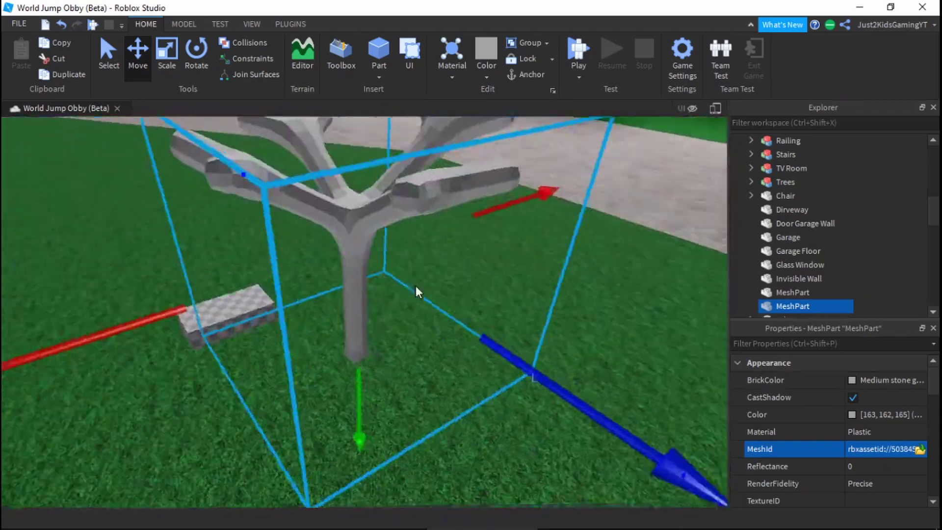
pyautogui.scroll(-2, 416, 285)
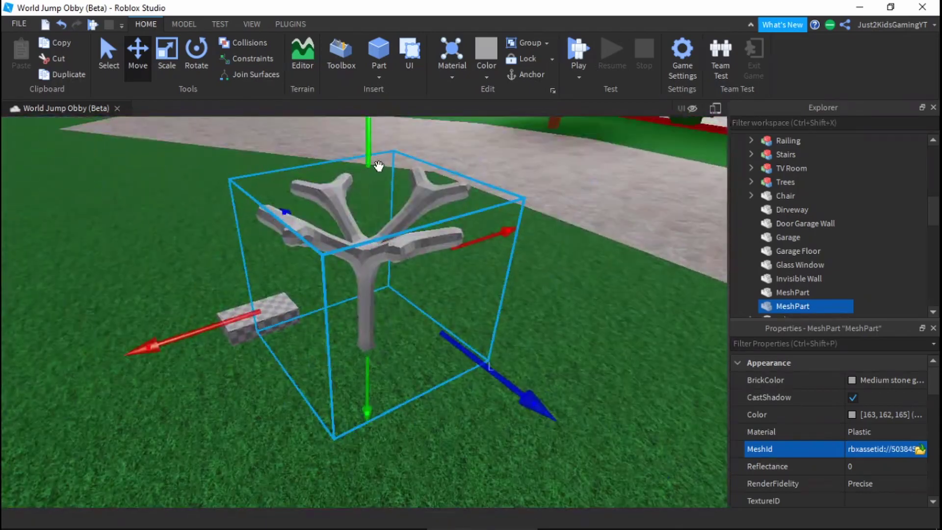
# Lower the tree mesh and reposition it so the base of its trunk rests on the grass
pyautogui.scroll(3, 387, 253)
pyautogui.moveTo(386, 253); pyautogui.dragTo(372, 230, button='right')
pyautogui.scroll(-3, 384, 248)
pyautogui.moveTo(356, 232)
pyautogui.mouseDown()
pyautogui.moveTo(356, 263)
pyautogui.moveTo(356, 247)
pyautogui.mouseUp()
pyautogui.press('q')
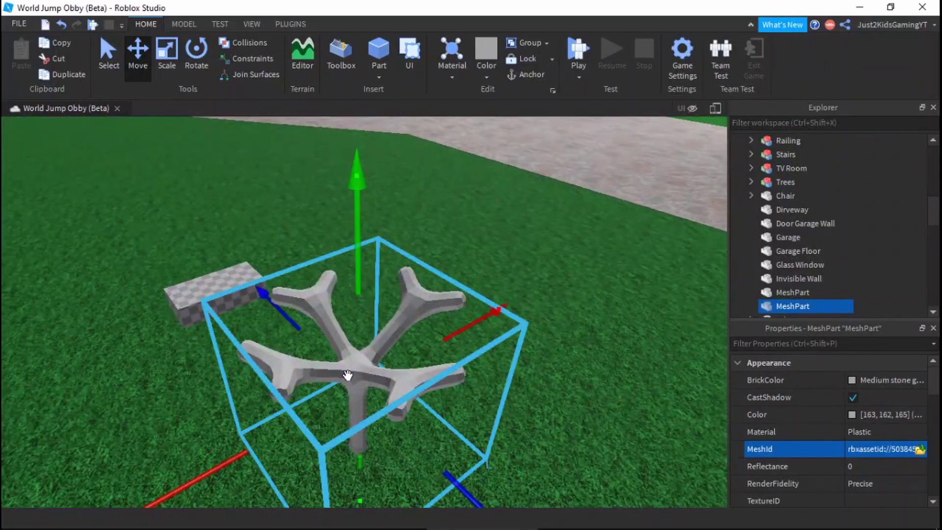
pyautogui.moveTo(347, 374); pyautogui.dragTo(360, 396)
# Set the tree trunk mesh's BrickColor to Brown
pyautogui.click(300, 213)
pyautogui.moveTo(300, 213); pyautogui.dragTo(374, 294, button='right')
pyautogui.click(369, 274)
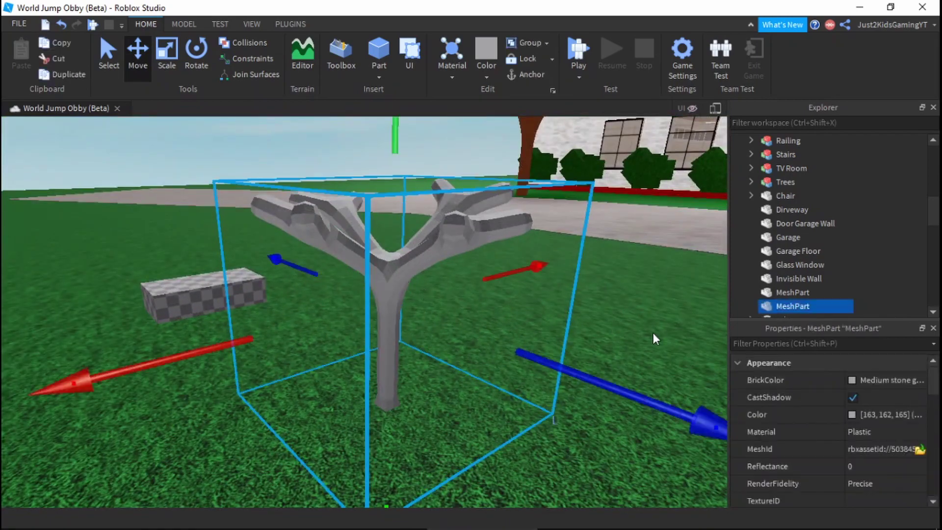
pyautogui.click(867, 380)
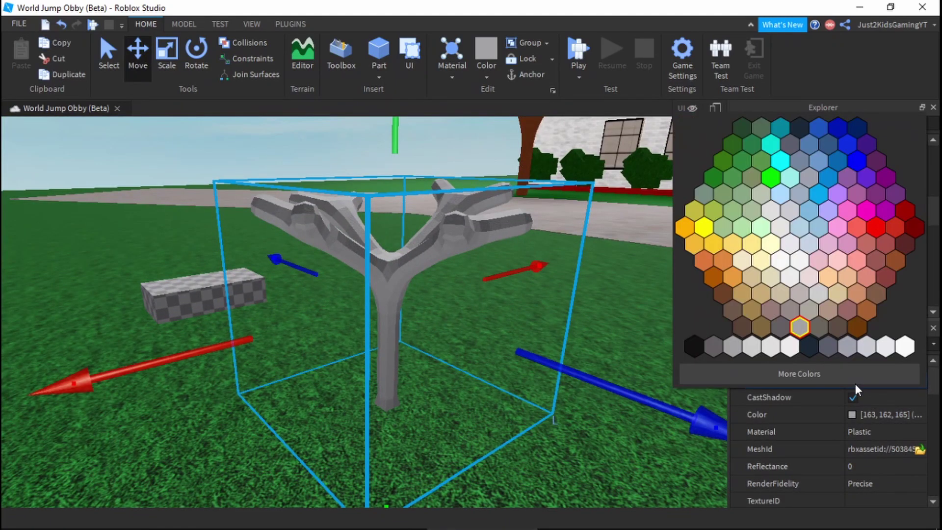
pyautogui.click(868, 312)
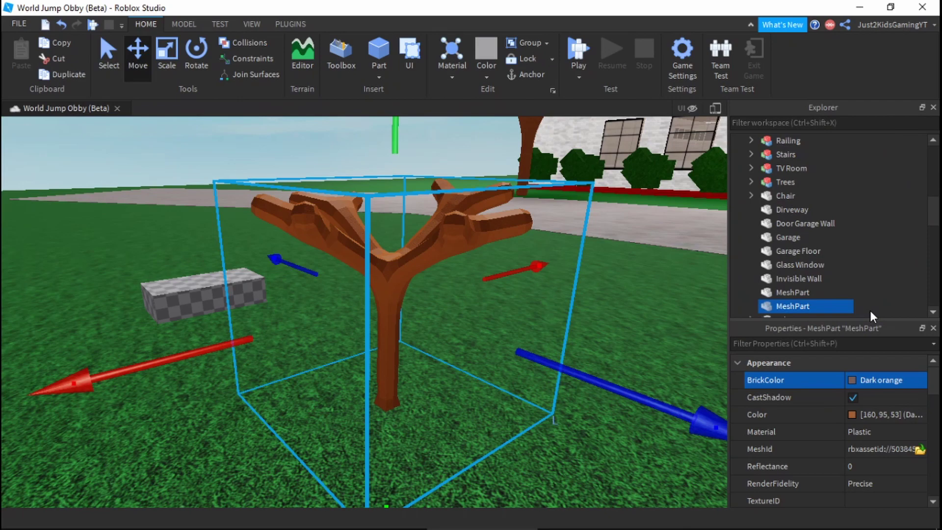
pyautogui.click(847, 363)
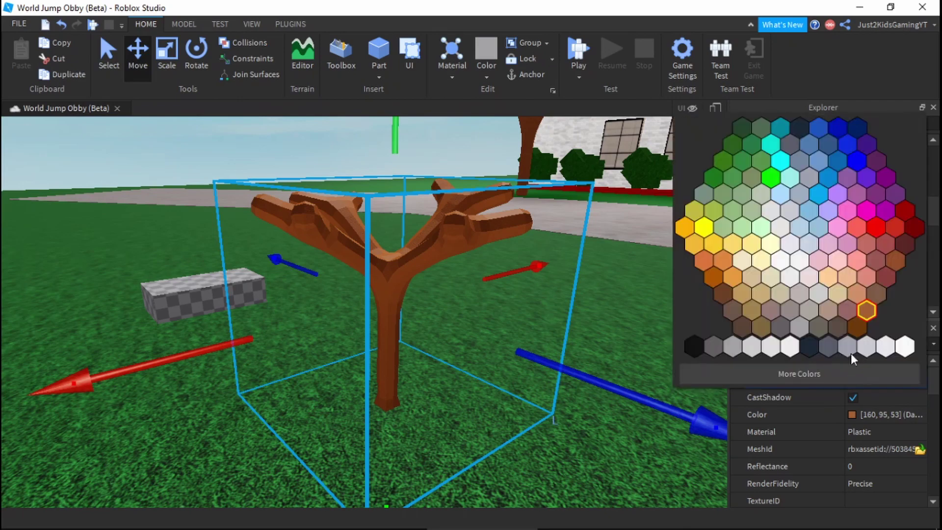
pyautogui.click(877, 299)
# Set the trunk mesh's material to Wood and clear the selection
pyautogui.click(888, 431)
pyautogui.click(887, 427)
pyautogui.scroll(-3, 875, 401)
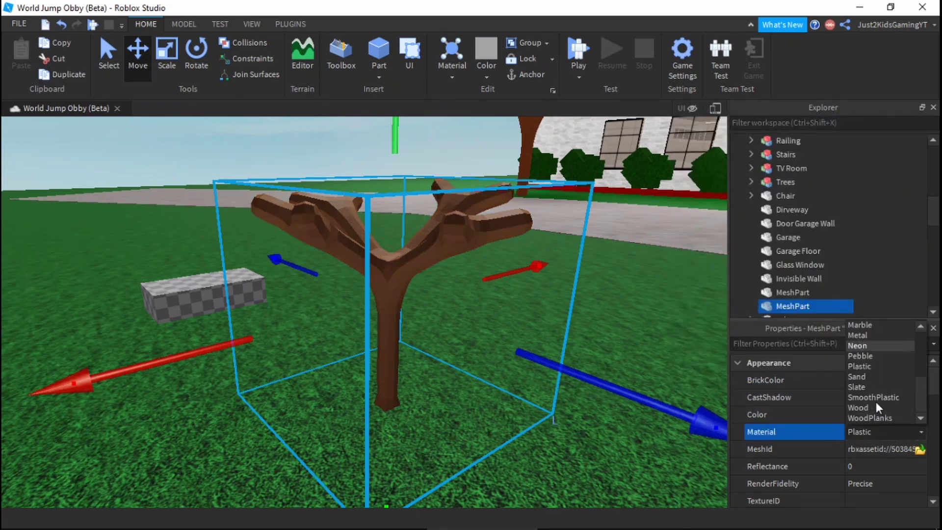
pyautogui.click(862, 410)
pyautogui.click(661, 340)
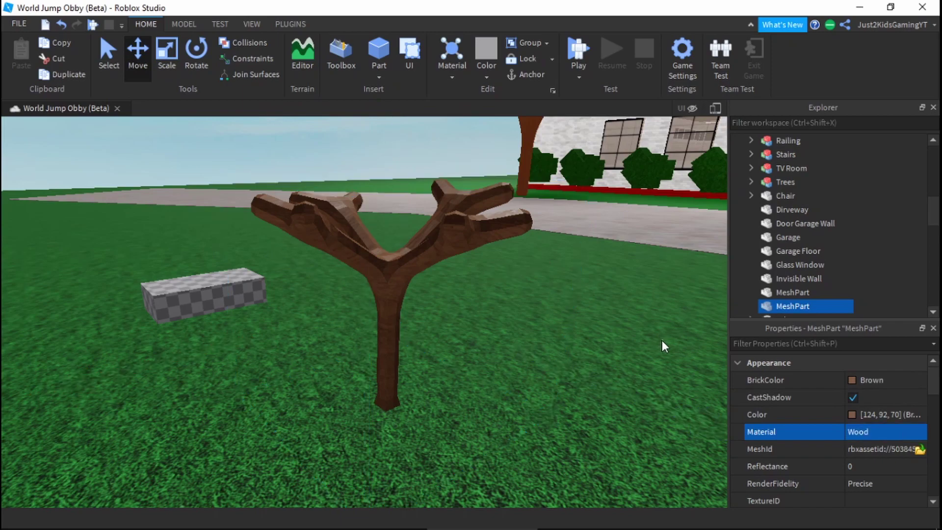
# Delete the leftover checkered block lying on the lawn beside the trunk
pyautogui.press('e')
pyautogui.moveTo(532, 344); pyautogui.dragTo(523, 362, button='right')
pyautogui.press('a')
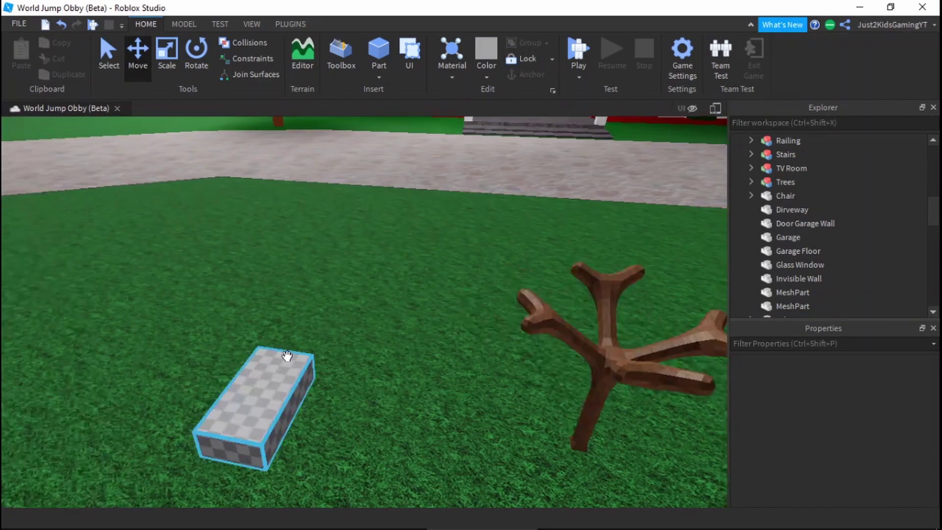
pyautogui.click(257, 415)
pyautogui.press('Delete')
pyautogui.moveTo(305, 397); pyautogui.dragTo(322, 380, button='right')
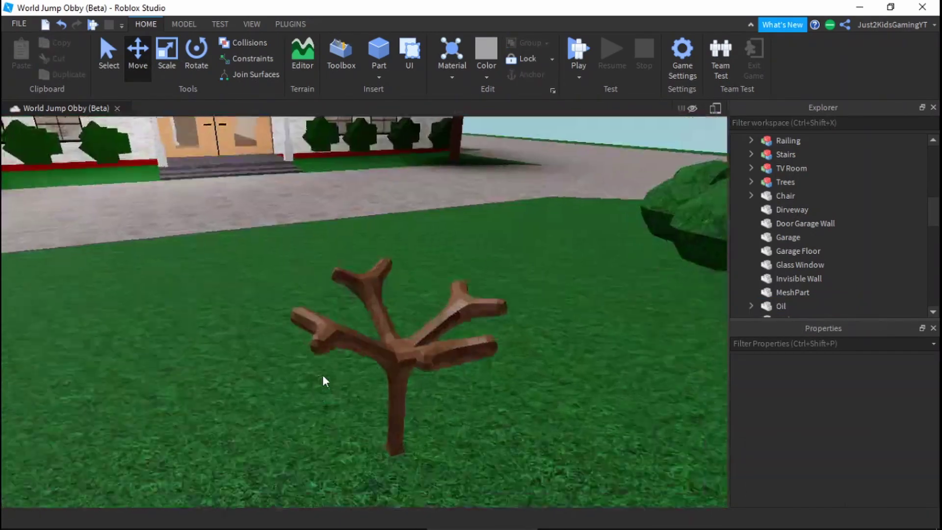
# Scale the trunk mesh up in width, depth and height so it stands as a taller tree with thicker branches
pyautogui.scroll(3, 322, 380)
pyautogui.click(416, 371)
pyautogui.scroll(-3, 418, 365)
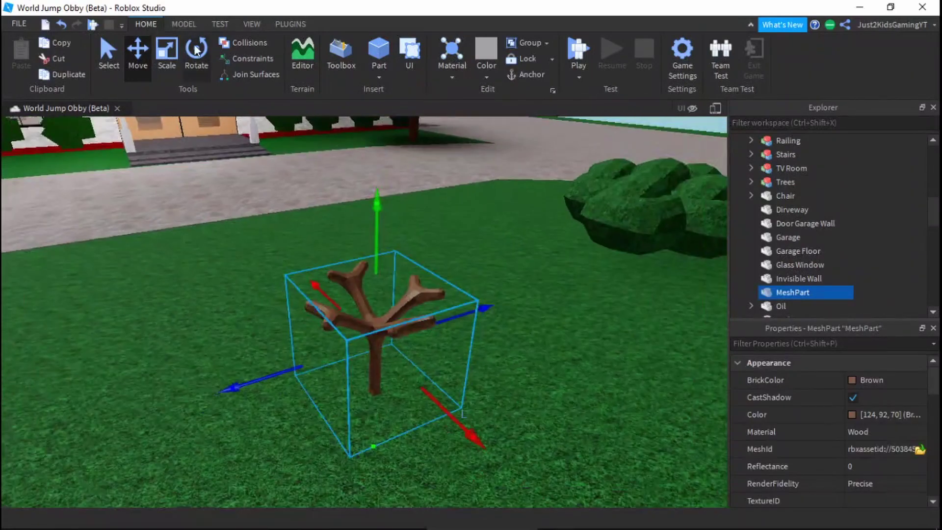
pyautogui.hotkey('ctrl', '3')
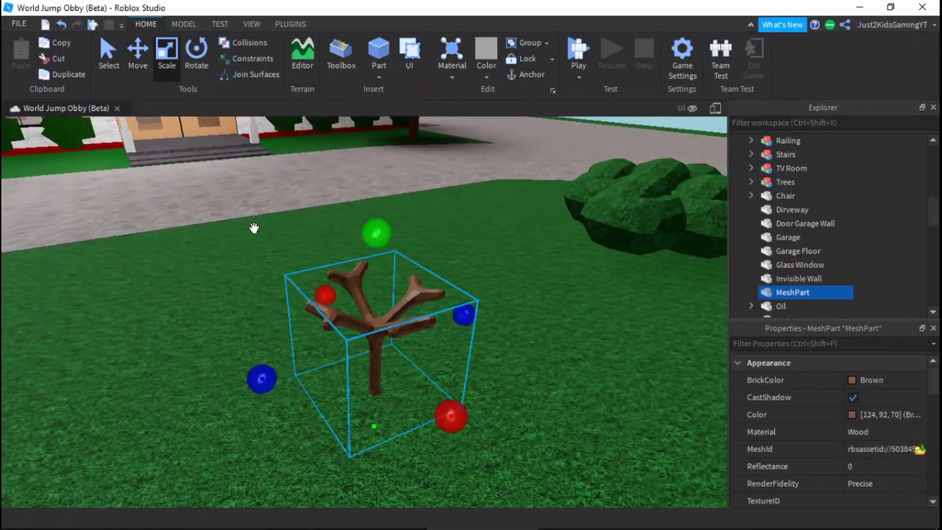
pyautogui.moveTo(261, 378); pyautogui.dragTo(167, 408)
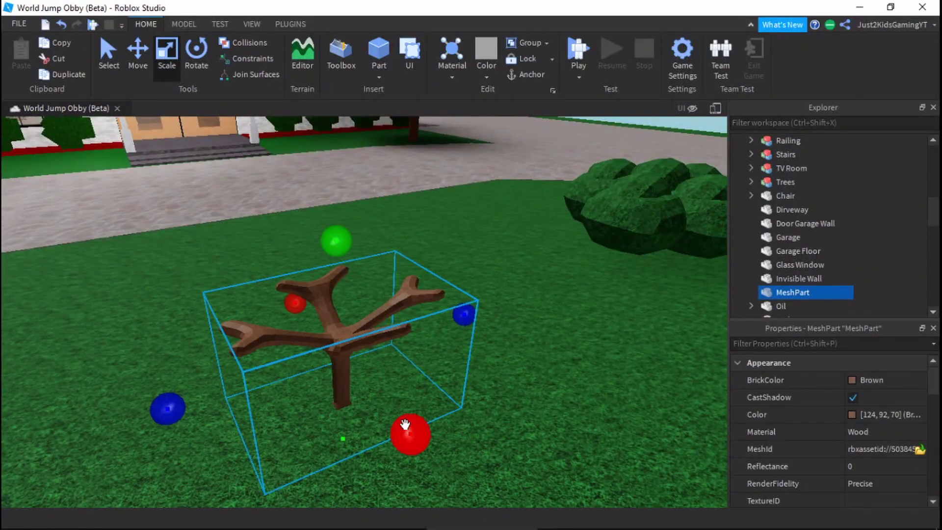
pyautogui.moveTo(405, 424); pyautogui.dragTo(479, 508)
pyautogui.moveTo(354, 258); pyautogui.dragTo(354, 119)
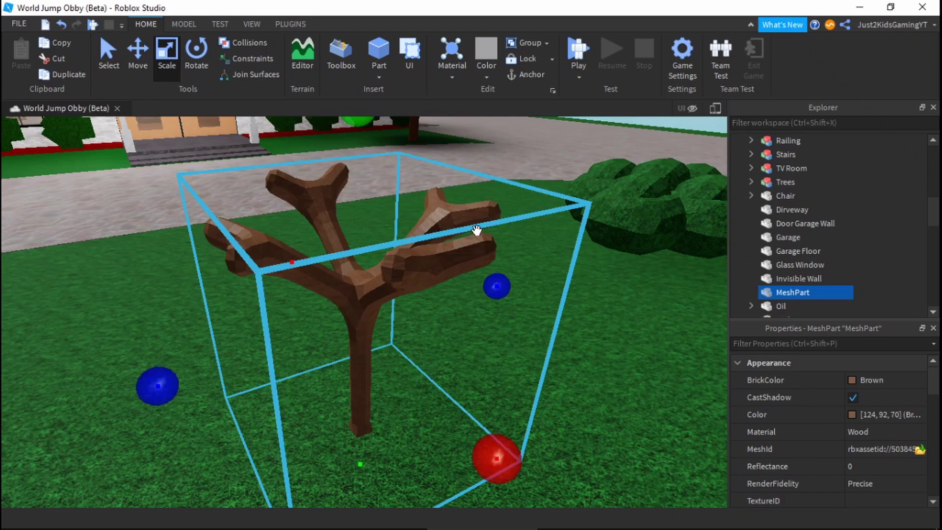
pyautogui.moveTo(476, 229); pyautogui.dragTo(466, 232, button='right')
pyautogui.press('d')
pyautogui.moveTo(355, 229); pyautogui.dragTo(354, 187)
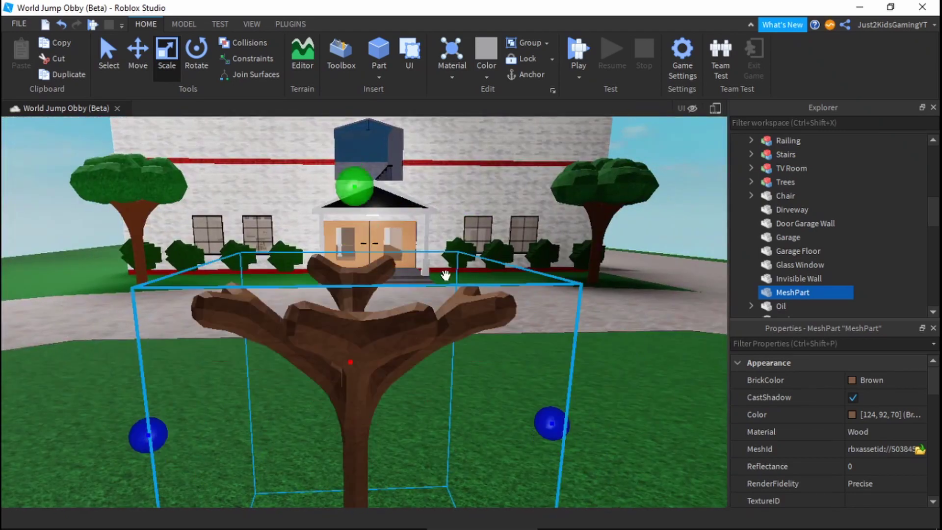
# Try to enlarge the Leaves model beside the trunk and undo the scaling
pyautogui.moveTo(446, 273); pyautogui.dragTo(448, 296, button='right')
pyautogui.scroll(-3, 447, 289)
pyautogui.press('d')
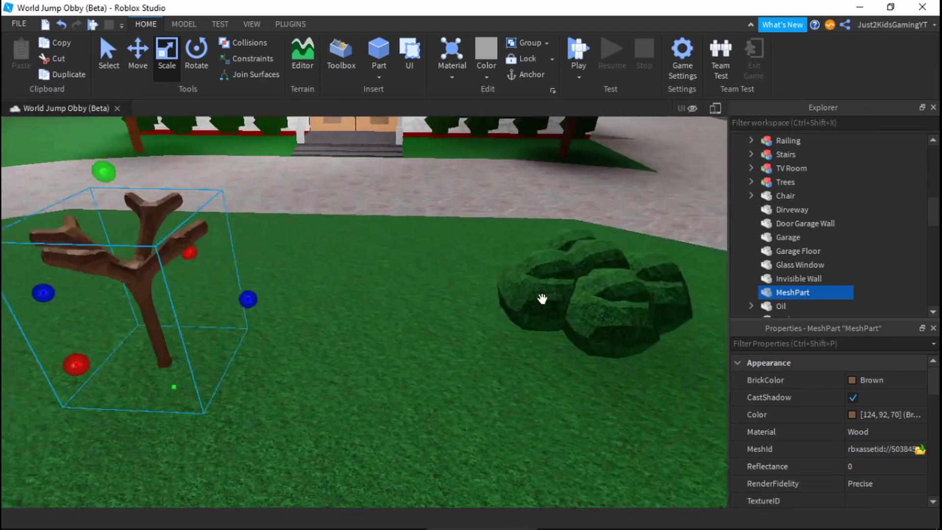
pyautogui.click(541, 298)
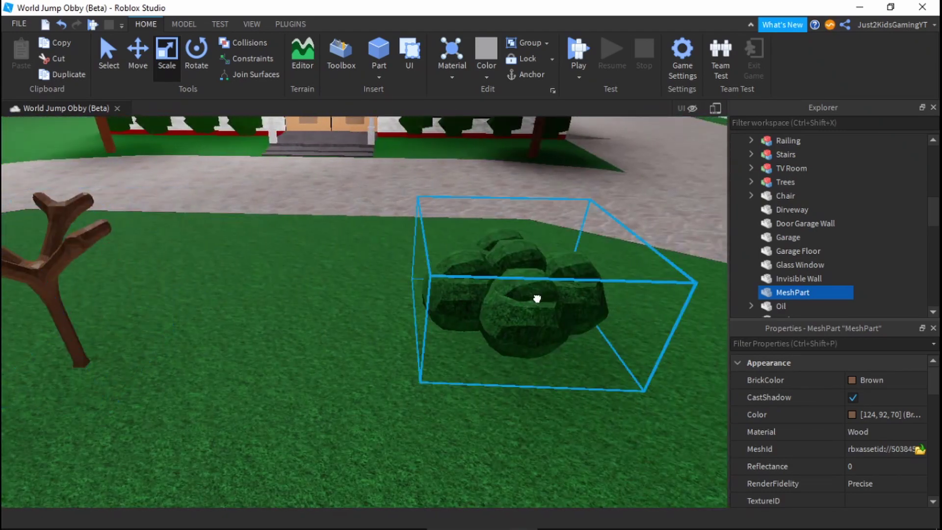
pyautogui.press('f')
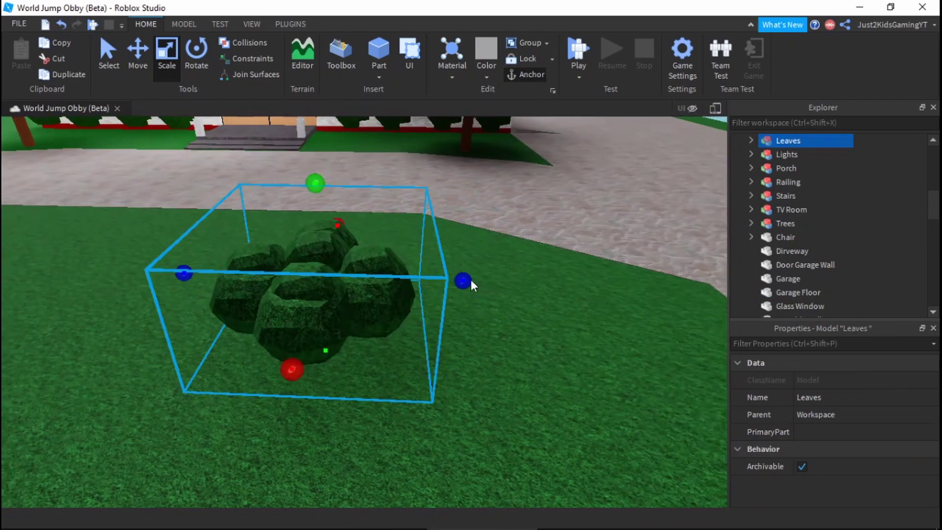
pyautogui.moveTo(470, 279); pyautogui.dragTo(645, 240)
pyautogui.hotkey('ctrl', 'z')
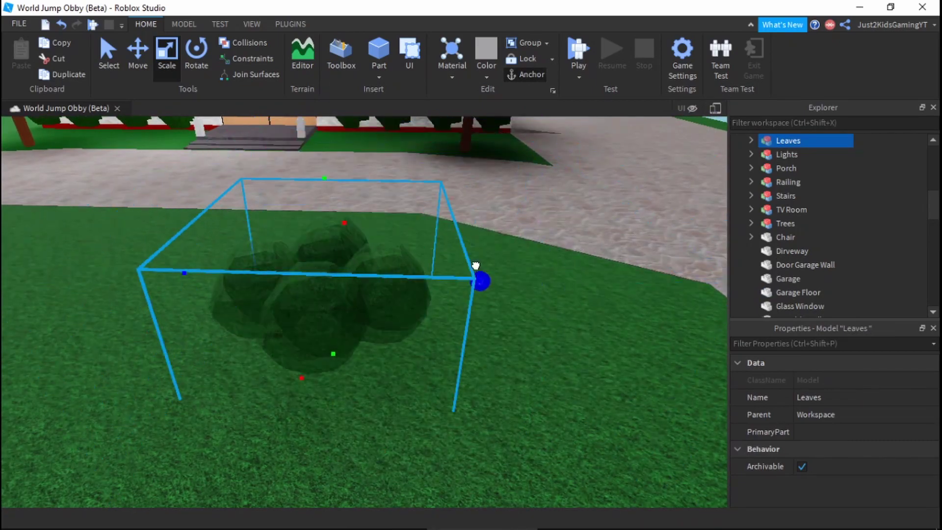
# Move the Leaves model across the lawn until it overlaps the tree trunk
pyautogui.click(143, 70)
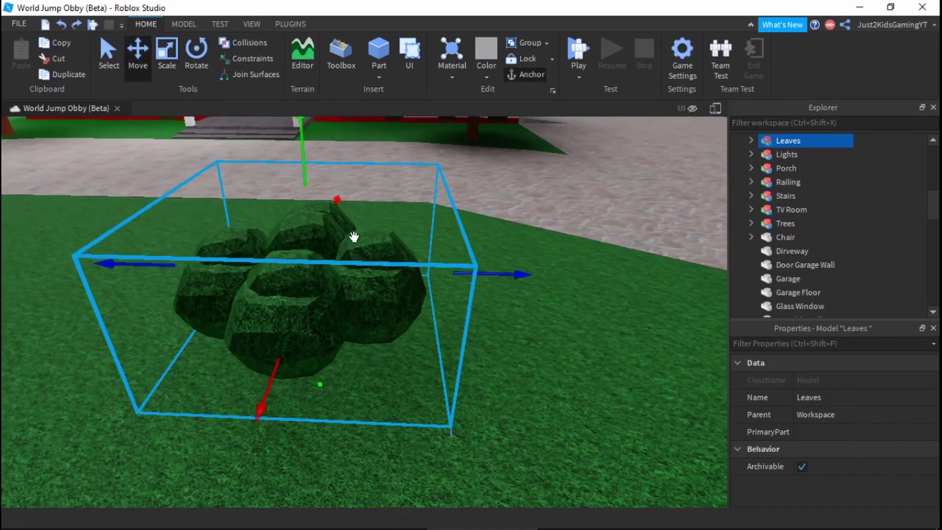
pyautogui.moveTo(352, 236); pyautogui.dragTo(365, 315, button='right')
pyautogui.scroll(-2, 367, 257)
pyautogui.press('a')
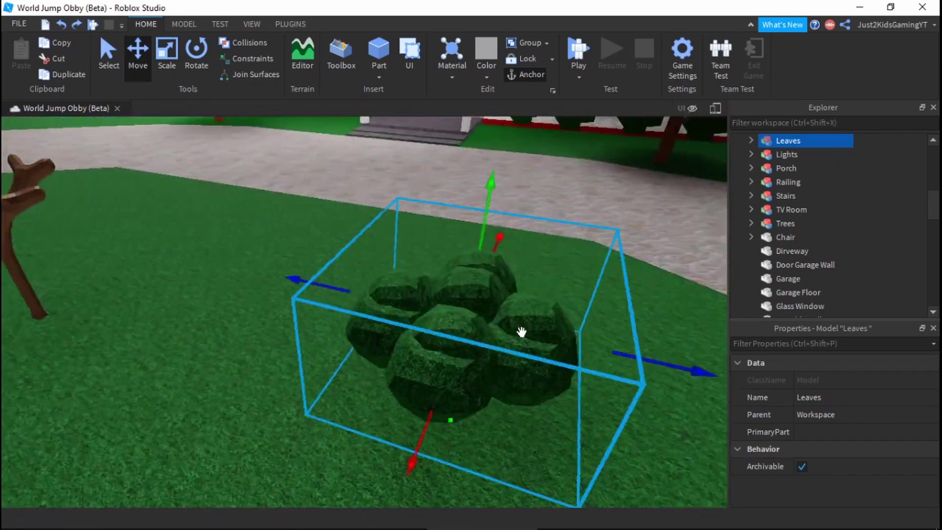
pyautogui.press('d')
pyautogui.moveTo(512, 355); pyautogui.dragTo(387, 309)
pyautogui.press('a')
pyautogui.press('a')
pyautogui.moveTo(387, 309); pyautogui.dragTo(346, 364, button='right')
pyautogui.press('w')
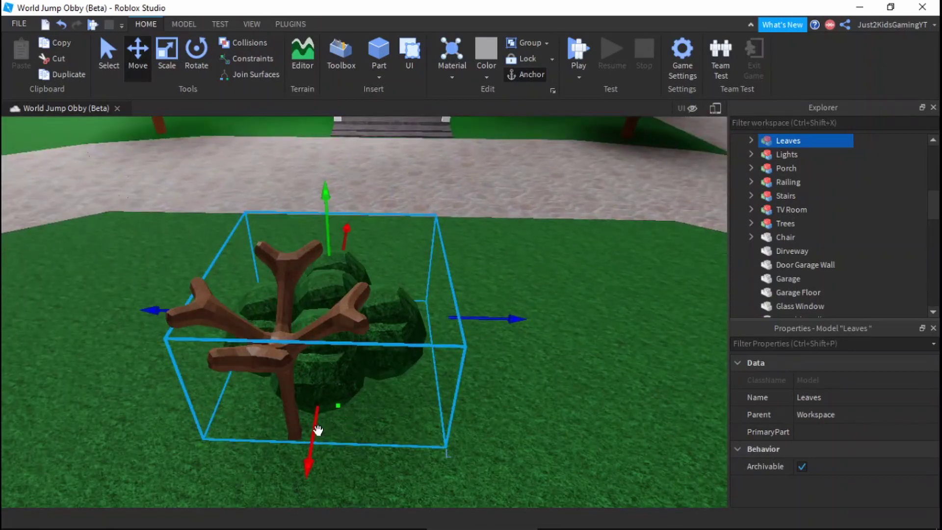
# Raise the Leaves model onto the branches and shift it along both horizontal axes to sit above the trunk
pyautogui.press('s')
pyautogui.moveTo(317, 431); pyautogui.dragTo(316, 474)
pyautogui.moveTo(329, 303); pyautogui.dragTo(305, 195)
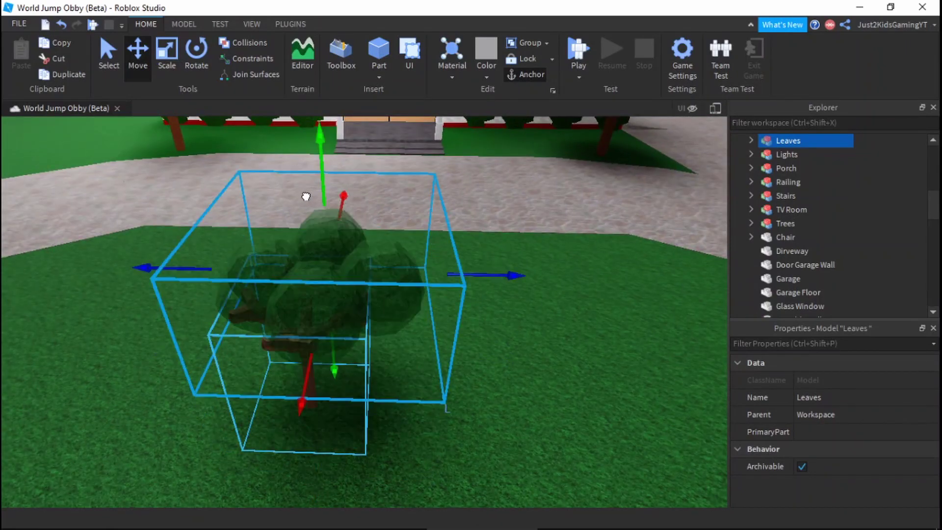
pyautogui.moveTo(475, 275); pyautogui.dragTo(460, 273)
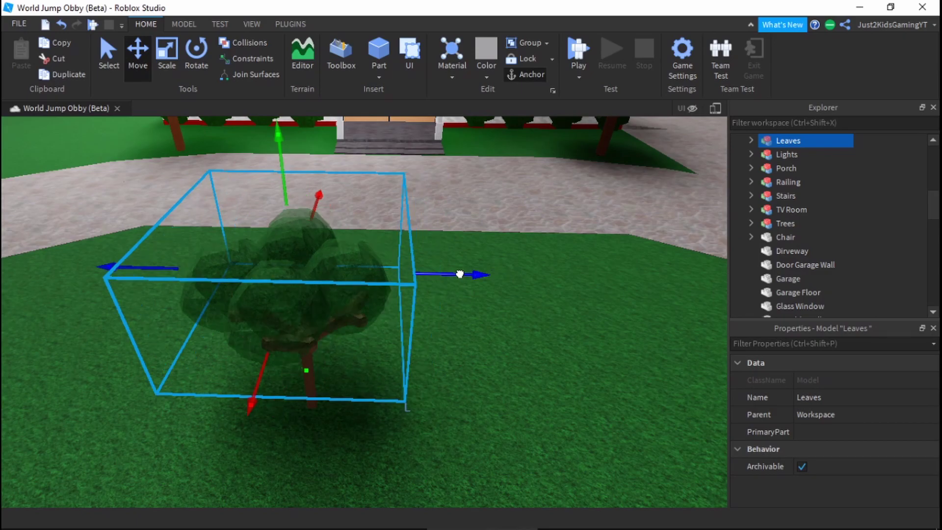
pyautogui.click(501, 366)
# Nudge the Leaves model along both horizontal axes to cover the branch still poking out of the foliage
pyautogui.press('d')
pyautogui.moveTo(495, 367); pyautogui.dragTo(493, 369, button='right')
pyautogui.press('w')
pyautogui.press('s')
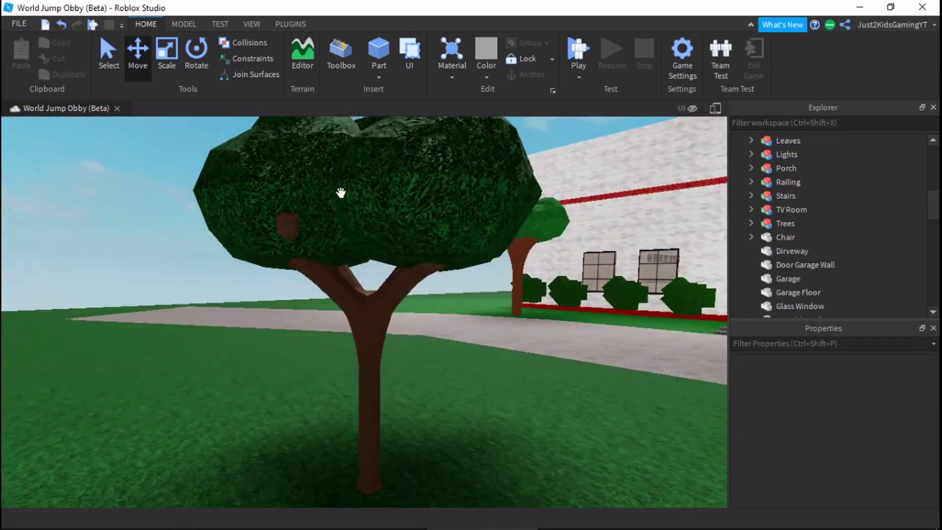
pyautogui.click(345, 212)
pyautogui.press('e')
pyautogui.moveTo(345, 213); pyautogui.dragTo(348, 218, button='right')
pyautogui.press('w')
pyautogui.press('d')
pyautogui.press('e')
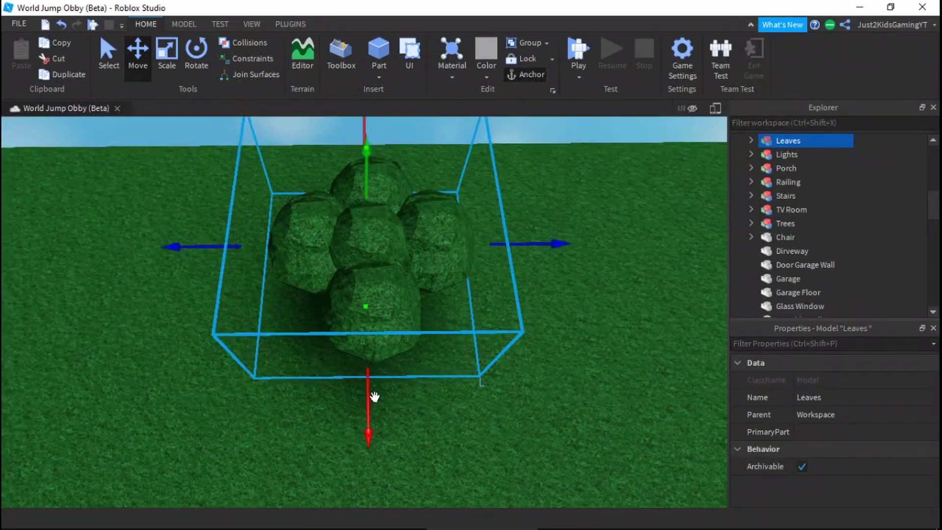
pyautogui.moveTo(375, 396); pyautogui.dragTo(358, 383)
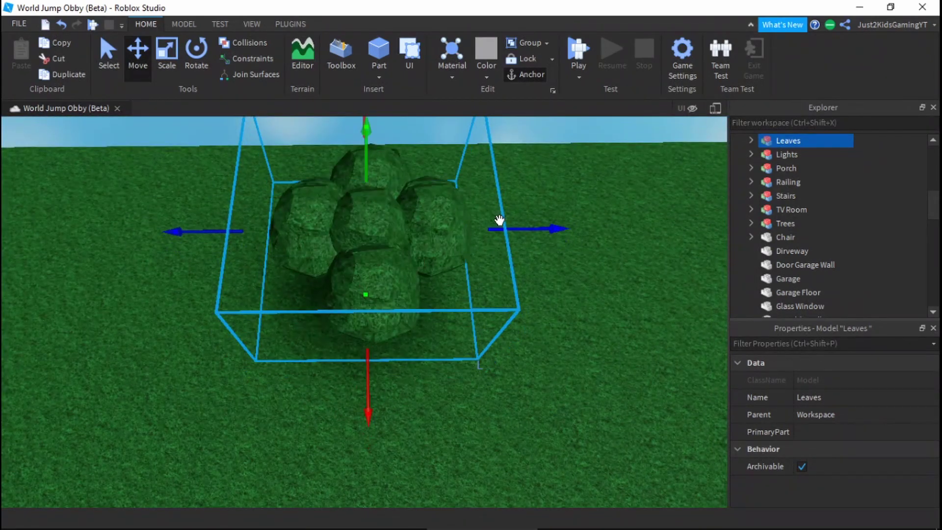
pyautogui.moveTo(505, 228); pyautogui.dragTo(498, 231)
pyautogui.click(550, 333)
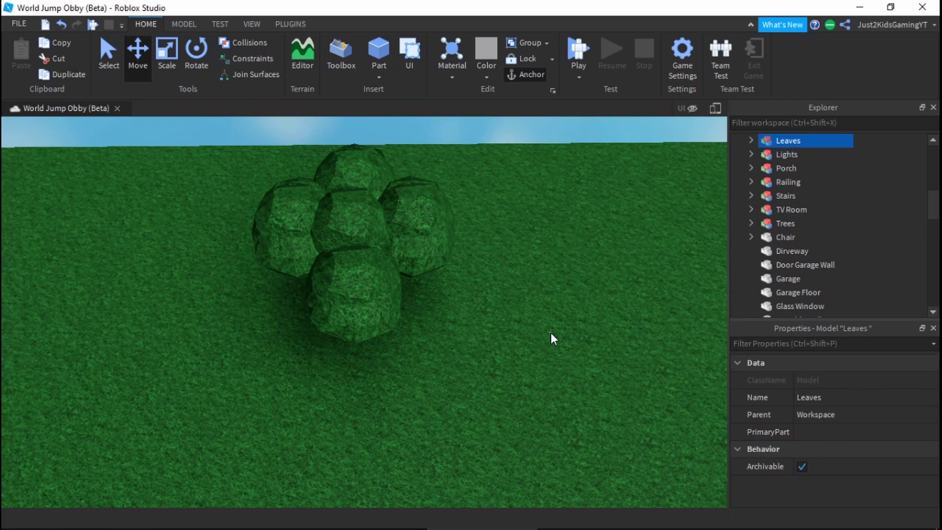
# Group the Leaves model and the trunk mesh into one model and name it Tree
pyautogui.press('q')
pyautogui.moveTo(550, 333); pyautogui.dragTo(447, 357, button='right')
pyautogui.press('a')
pyautogui.press('s')
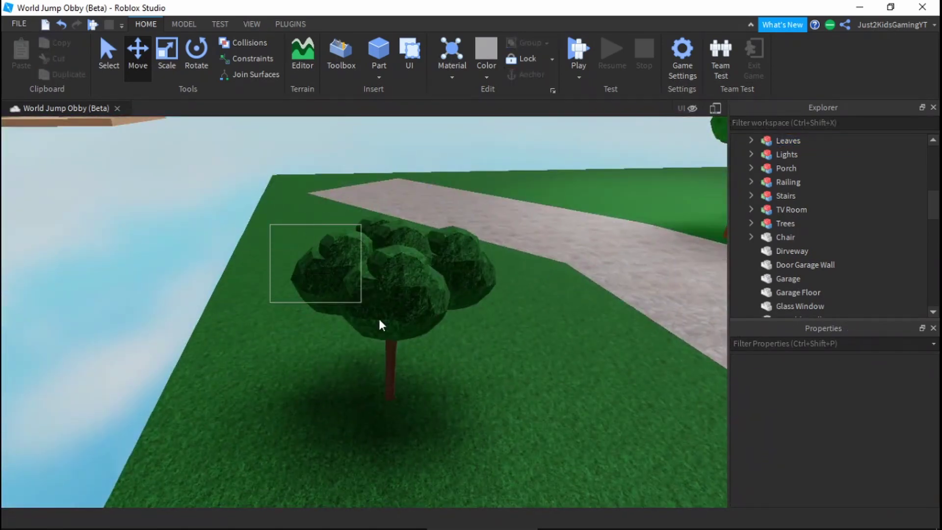
pyautogui.moveTo(380, 321); pyautogui.dragTo(453, 383)
pyautogui.press('s')
pyautogui.press('w')
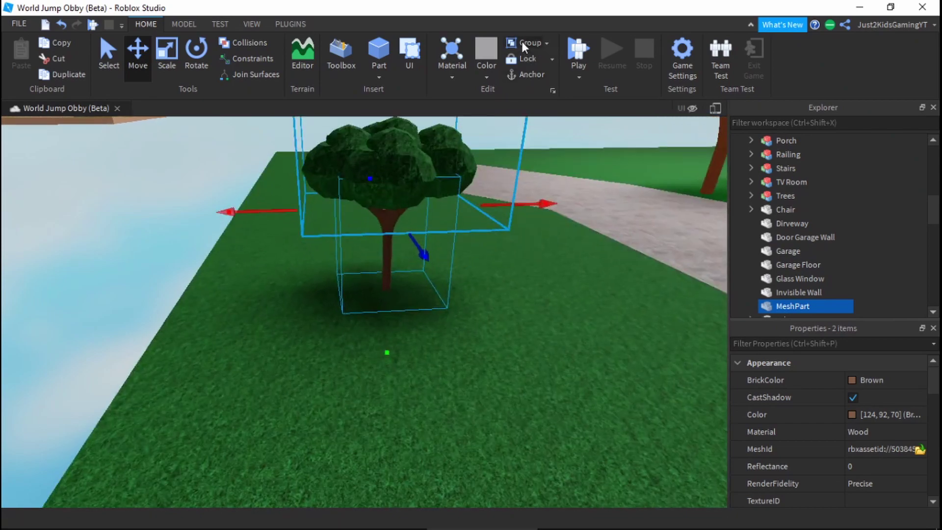
pyautogui.click(522, 42)
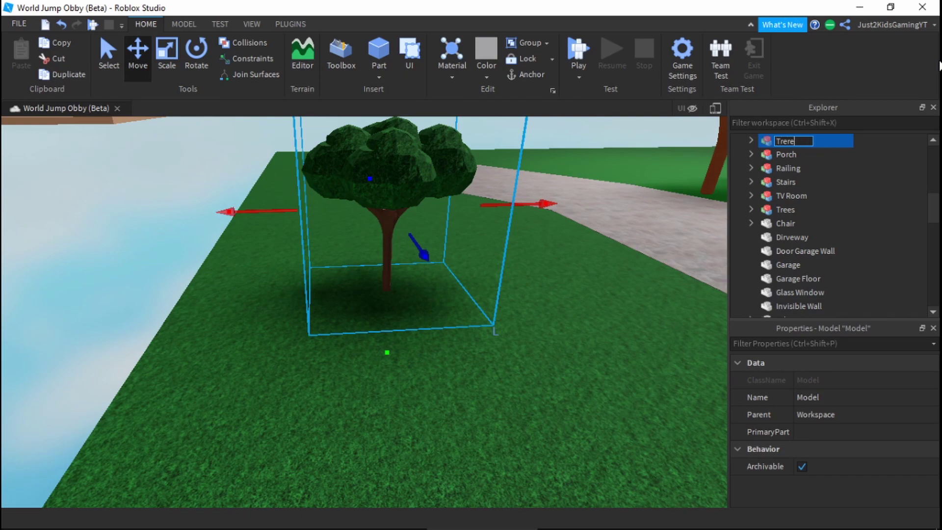
pyautogui.click(498, 416)
# Select the Tree model on the lawn to check that trunk and leaves are grouped together, and deselect it
pyautogui.moveTo(498, 416); pyautogui.dragTo(469, 391, button='right')
pyautogui.press('w')
pyautogui.press('a')
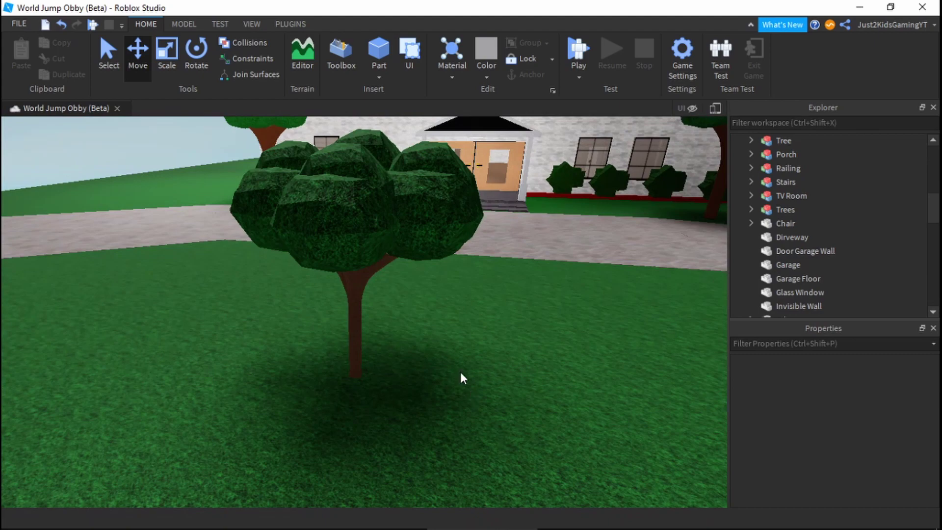
pyautogui.press('e')
pyautogui.moveTo(455, 339); pyautogui.dragTo(388, 313, button='right')
pyautogui.press('s')
pyautogui.press('s')
pyautogui.press('d')
pyautogui.press('w')
pyautogui.moveTo(374, 323); pyautogui.dragTo(307, 380)
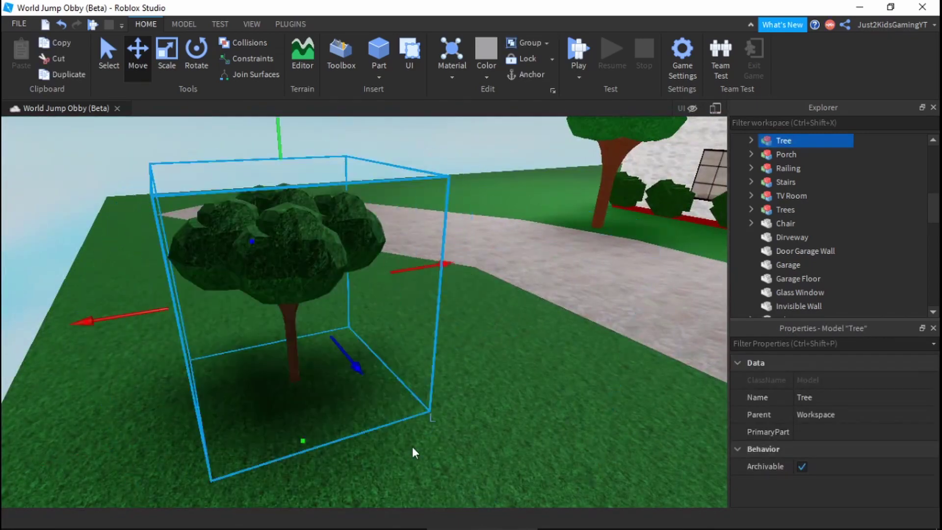
pyautogui.click(495, 407)
# Examine the finished tree from several angles and distances
pyautogui.press('w')
pyautogui.moveTo(495, 407); pyautogui.dragTo(450, 397, button='right')
pyautogui.press('s')
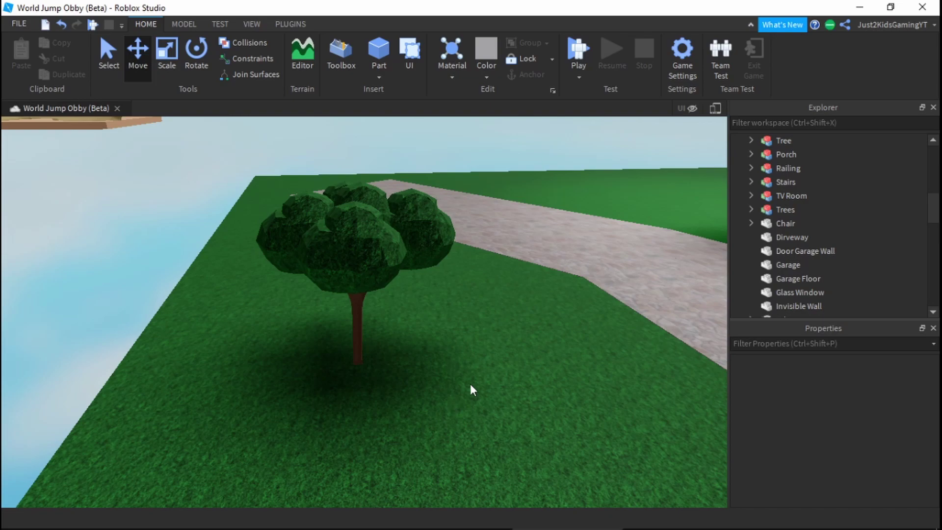
pyautogui.scroll(5, 413, 365)
pyautogui.scroll(-3, 411, 363)
pyautogui.moveTo(410, 362); pyautogui.dragTo(410, 363, button='right')
pyautogui.scroll(-5, 410, 363)
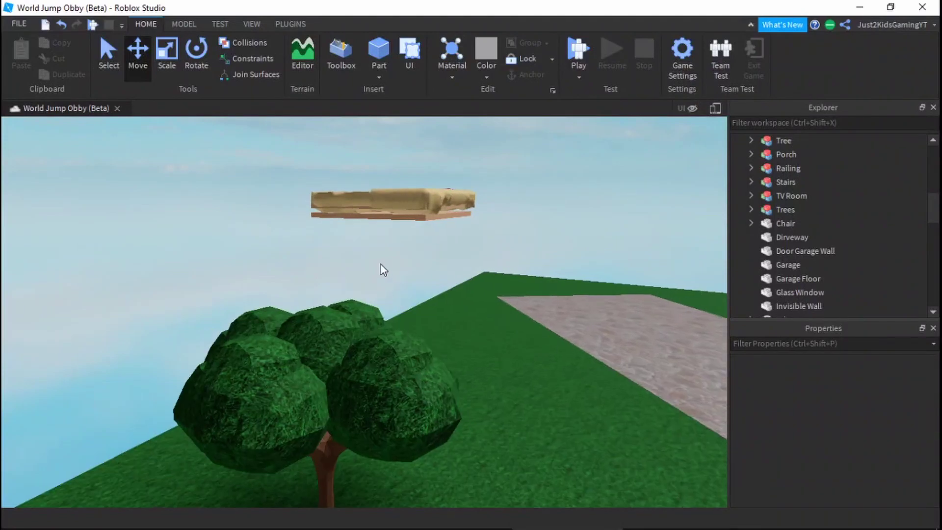
pyautogui.moveTo(247, 252); pyautogui.dragTo(393, 412)
pyautogui.click(511, 451)
pyautogui.scroll(4, 511, 452)
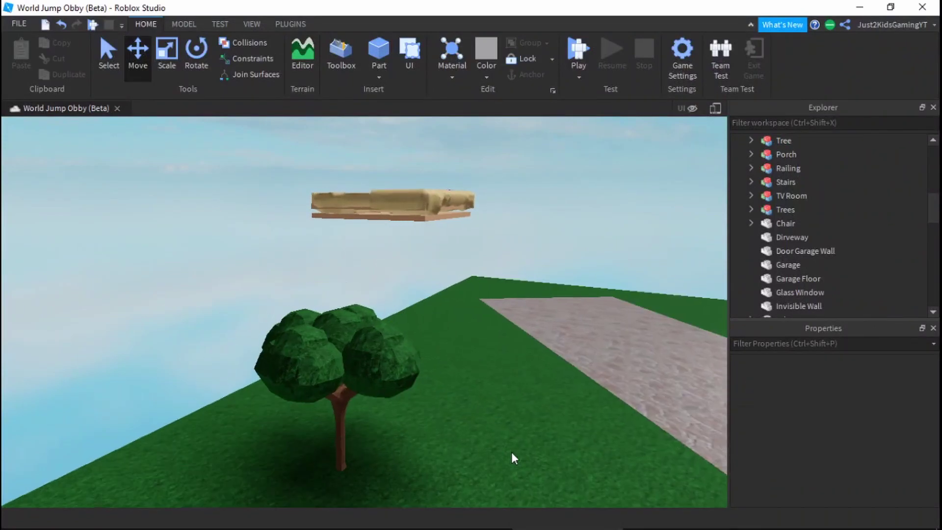
pyautogui.moveTo(511, 452); pyautogui.dragTo(510, 444, button='right')
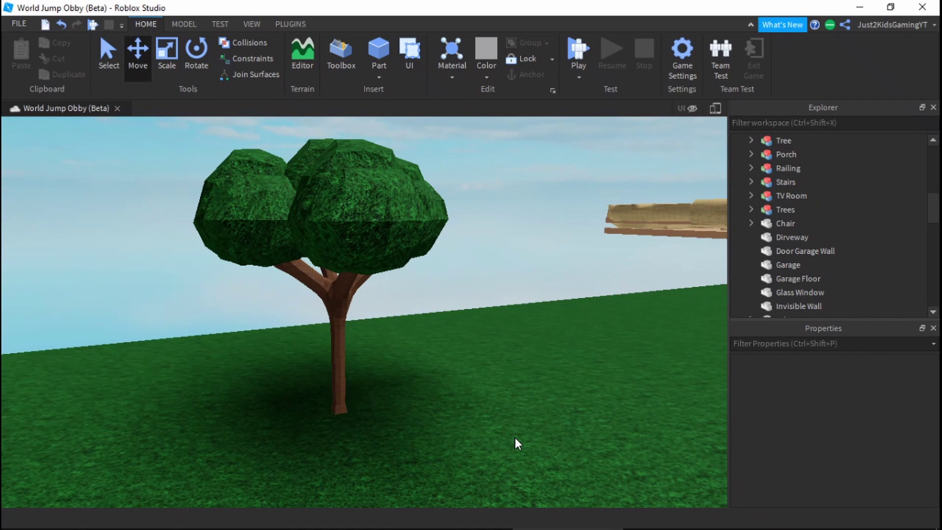
# Inspect the trunk and foliage from opposite sides, near and far, briefly selecting the Tree model and clearing the selection
pyautogui.press('a')
pyautogui.press('d')
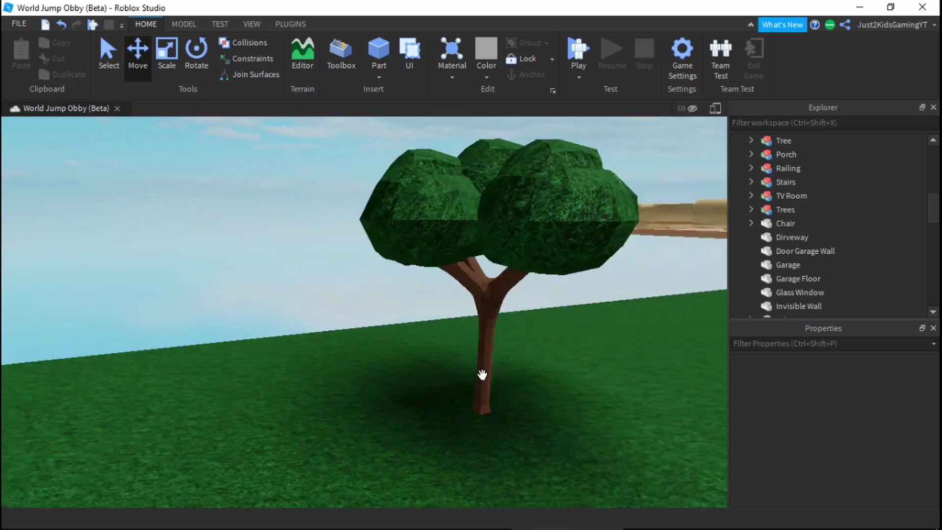
pyautogui.press('w')
pyautogui.press('s')
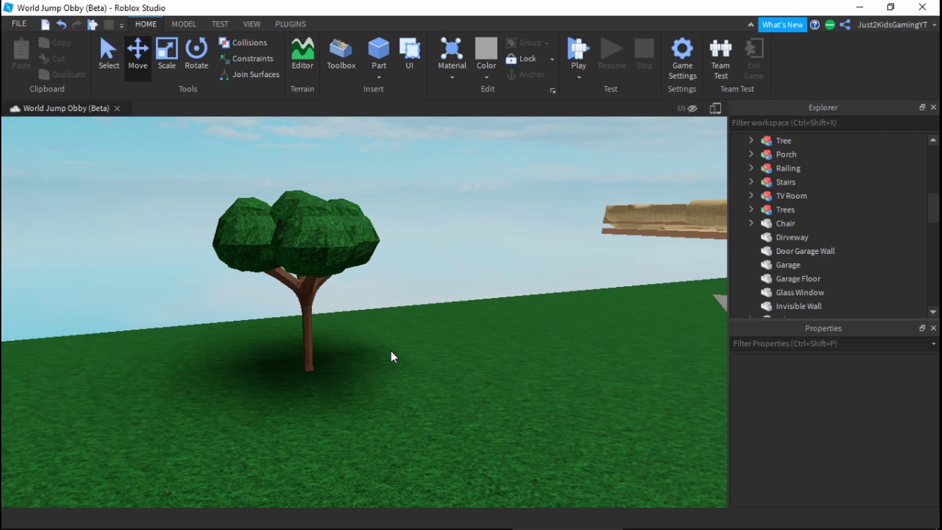
pyautogui.press('e')
pyautogui.press('w')
pyautogui.moveTo(382, 347); pyautogui.dragTo(382, 343, button='right')
pyautogui.press('d')
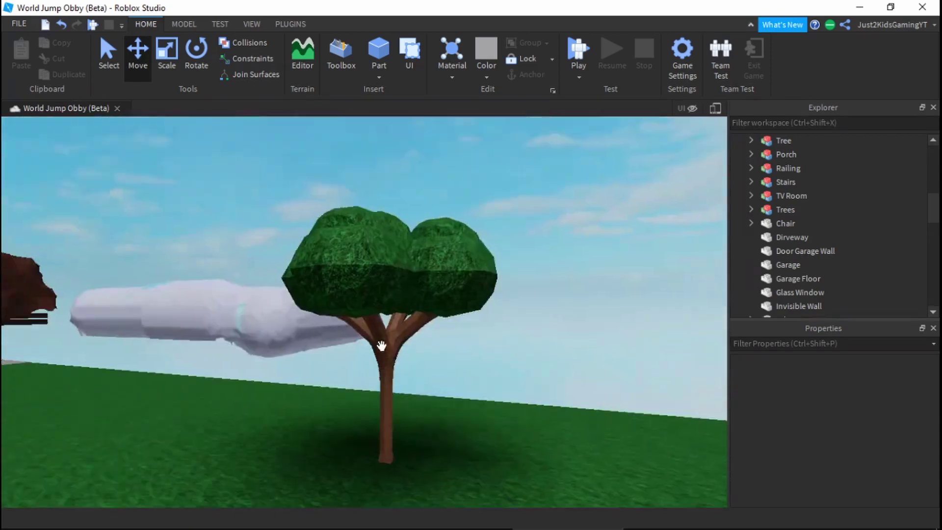
pyautogui.press('s')
pyautogui.click(381, 378)
pyautogui.click(546, 449)
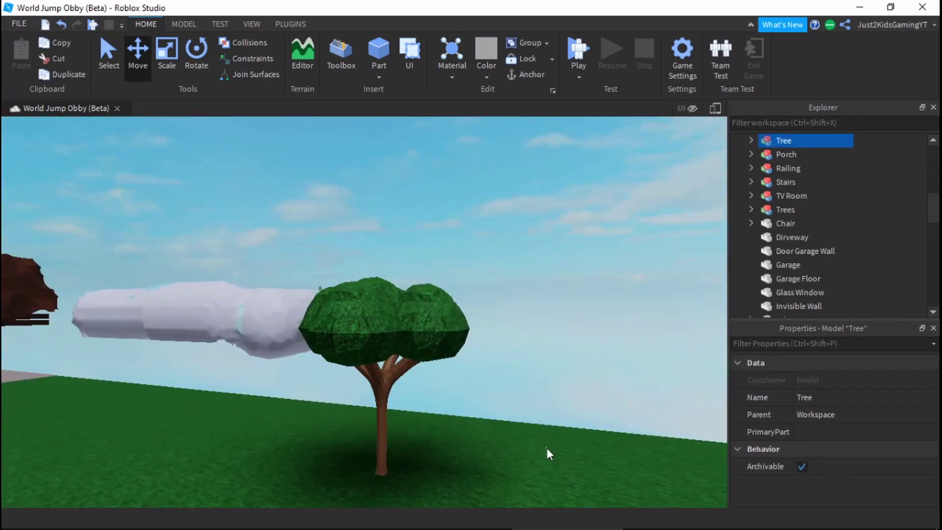
pyautogui.press('e')
pyautogui.moveTo(509, 430); pyautogui.dragTo(506, 429, button='right')
pyautogui.press('w')
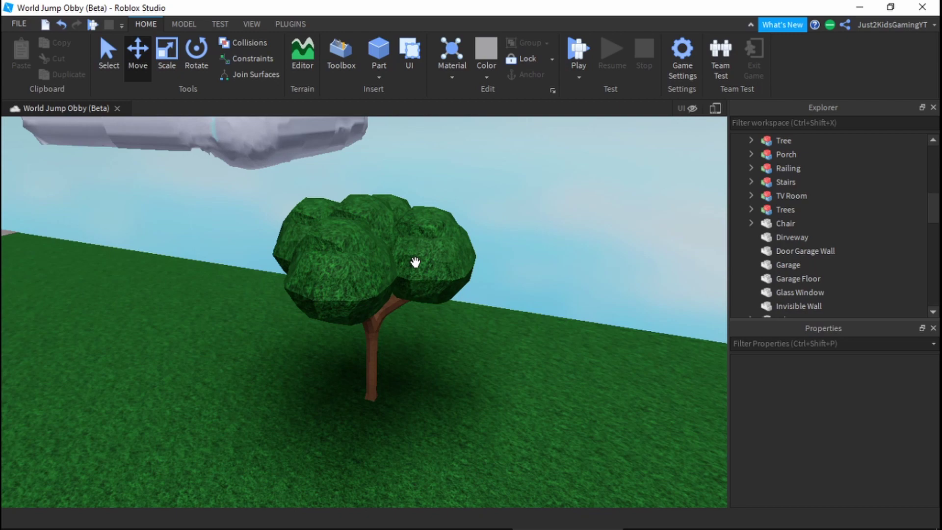
# Move the whole Tree model to another spot on the lawn and deselect it
pyautogui.moveTo(368, 260); pyautogui.dragTo(228, 325)
pyautogui.hotkey('ctrl', 'z')
pyautogui.scroll(-3, 314, 372)
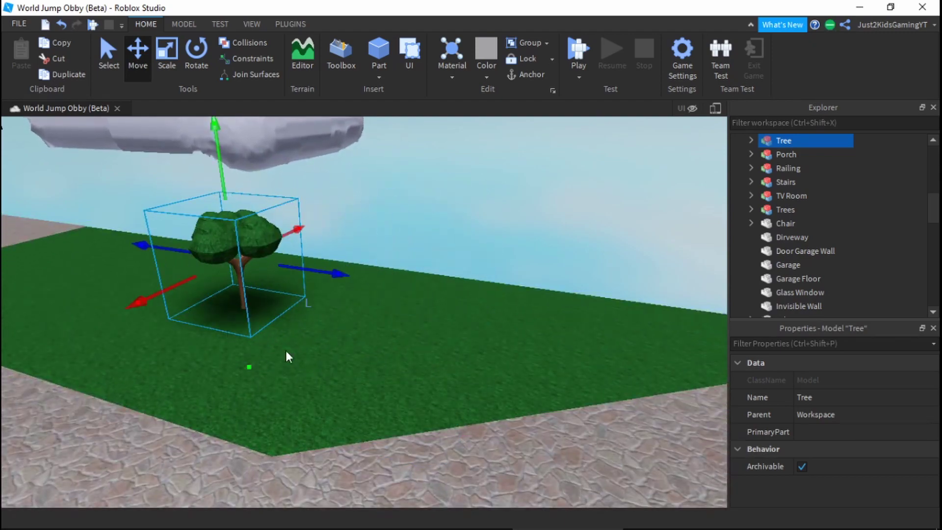
pyautogui.click(284, 373)
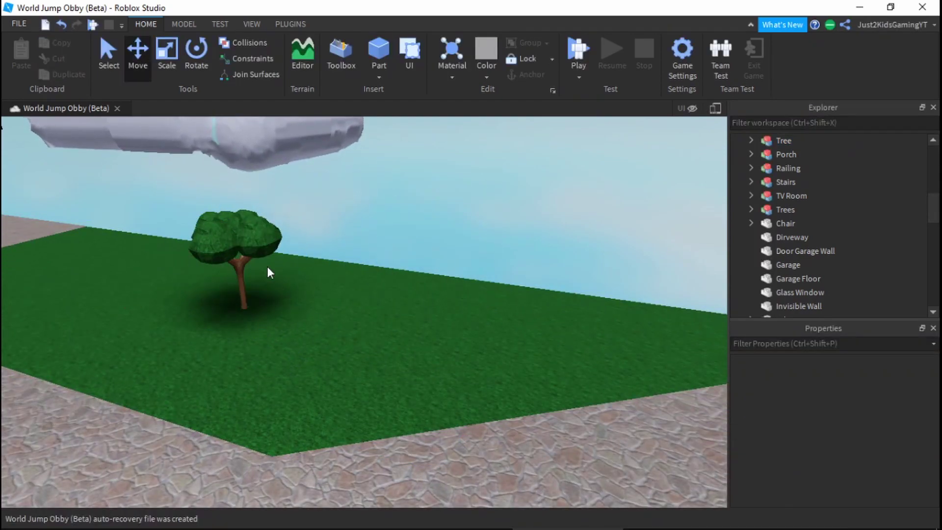
pyautogui.moveTo(212, 283); pyautogui.dragTo(212, 290)
pyautogui.moveTo(314, 323); pyautogui.dragTo(293, 225, button='right')
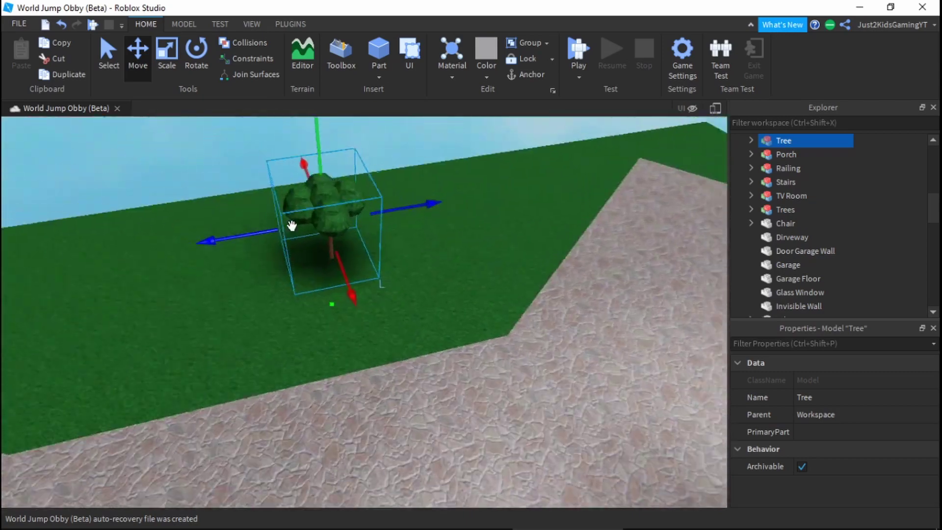
pyautogui.scroll(-2, 277, 259)
pyautogui.moveTo(277, 259); pyautogui.dragTo(304, 297)
pyautogui.click(398, 265)
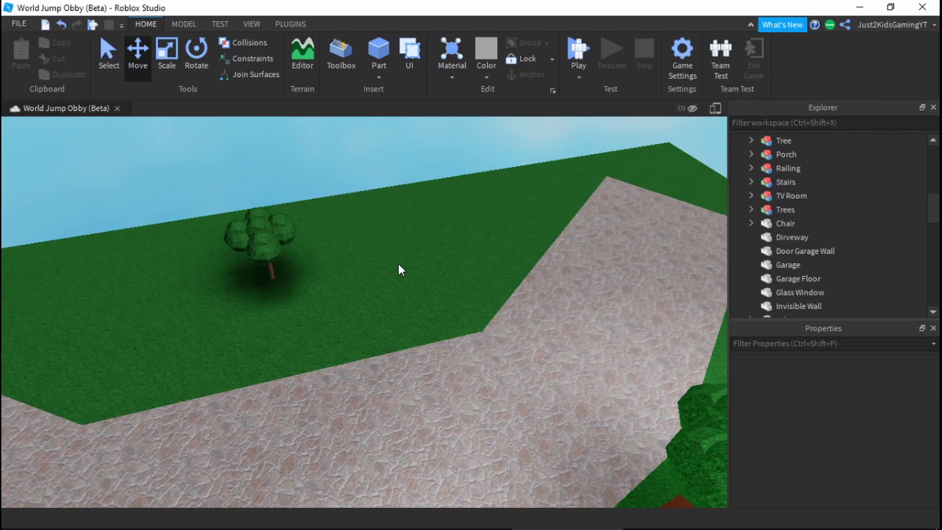
# Shift the Tree model slightly back and forth on the grass as one unit and deselect it
pyautogui.press('w')
pyautogui.moveTo(398, 263); pyautogui.dragTo(454, 311, button='right')
pyautogui.press('s')
pyautogui.press('w')
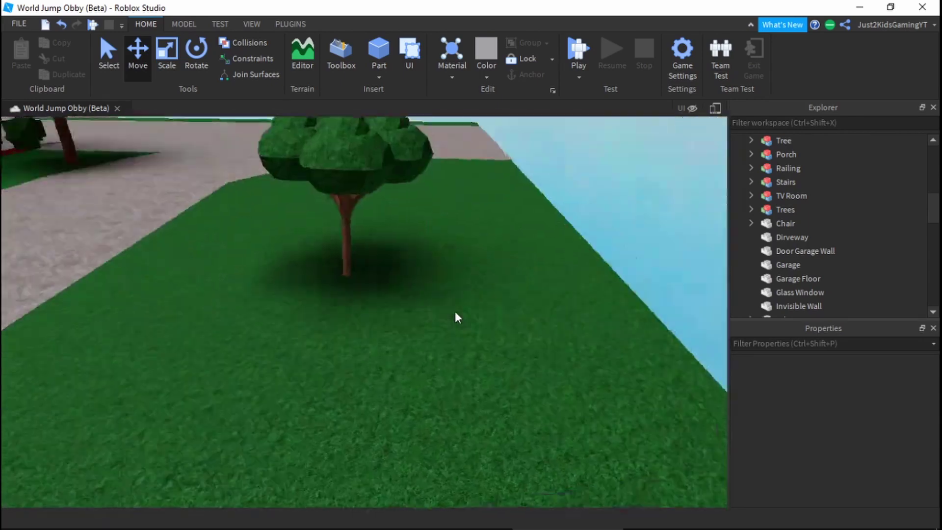
pyautogui.scroll(-5, 455, 314)
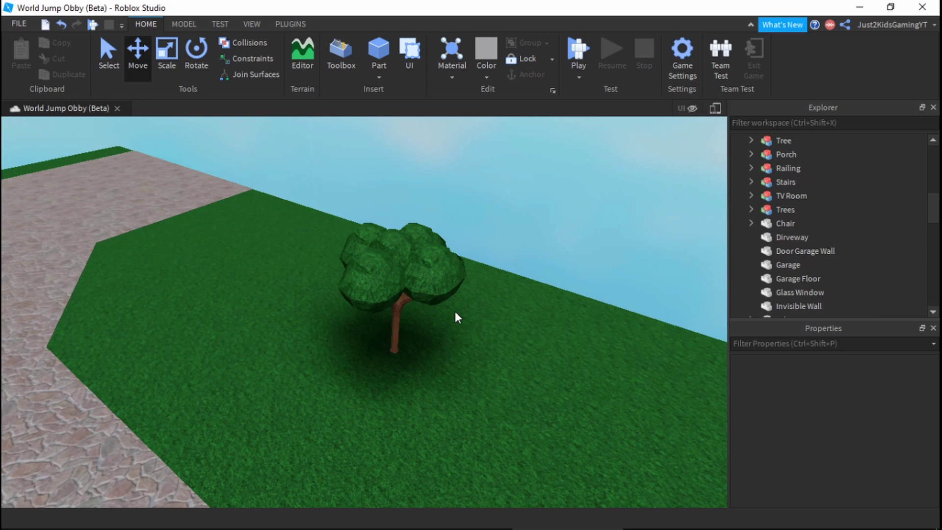
pyautogui.moveTo(462, 311); pyautogui.dragTo(462, 311, button='right')
pyautogui.click(439, 199)
pyautogui.click(513, 360)
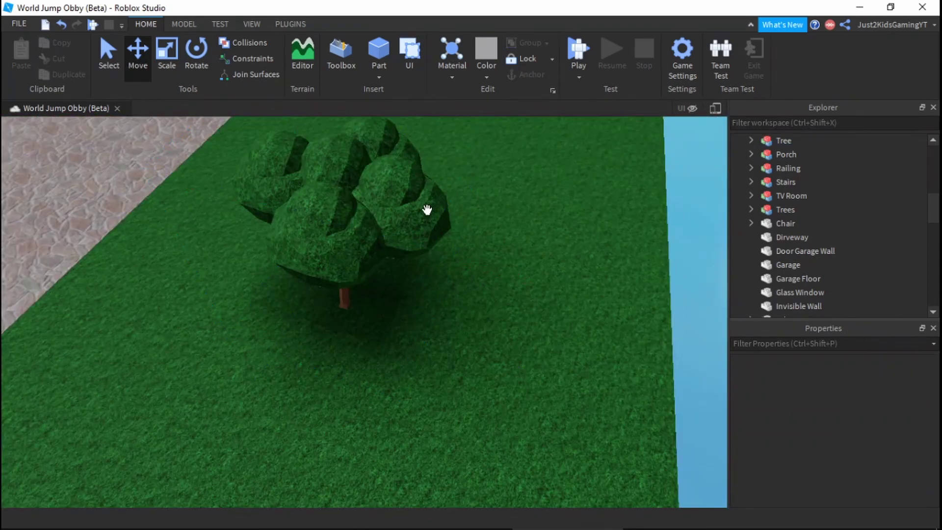
pyautogui.moveTo(426, 210); pyautogui.dragTo(384, 184)
pyautogui.moveTo(429, 240); pyautogui.dragTo(454, 258)
pyautogui.click(520, 367)
pyautogui.press('e')
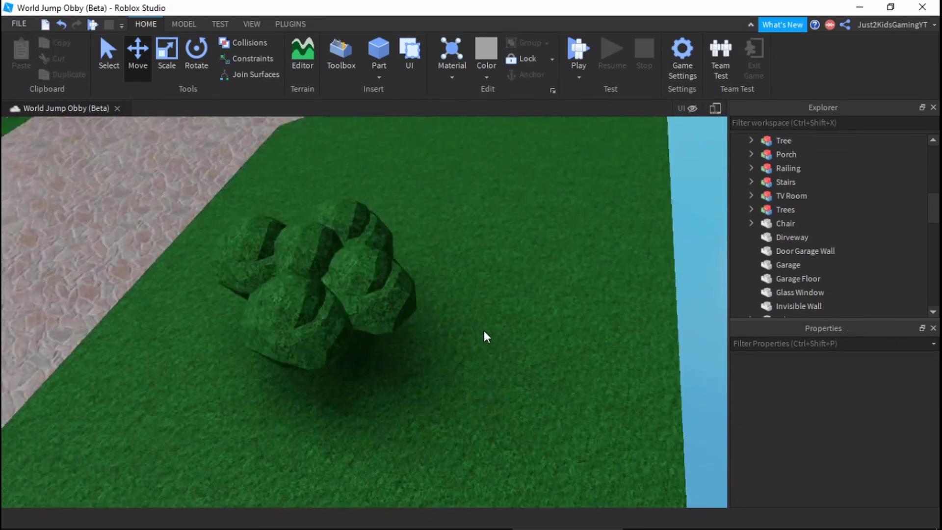
# Check that the foliage and trunk select together, using single and box selection, and clear the selection
pyautogui.press('a')
pyautogui.moveTo(483, 331); pyautogui.dragTo(498, 294, button='right')
pyautogui.press('w')
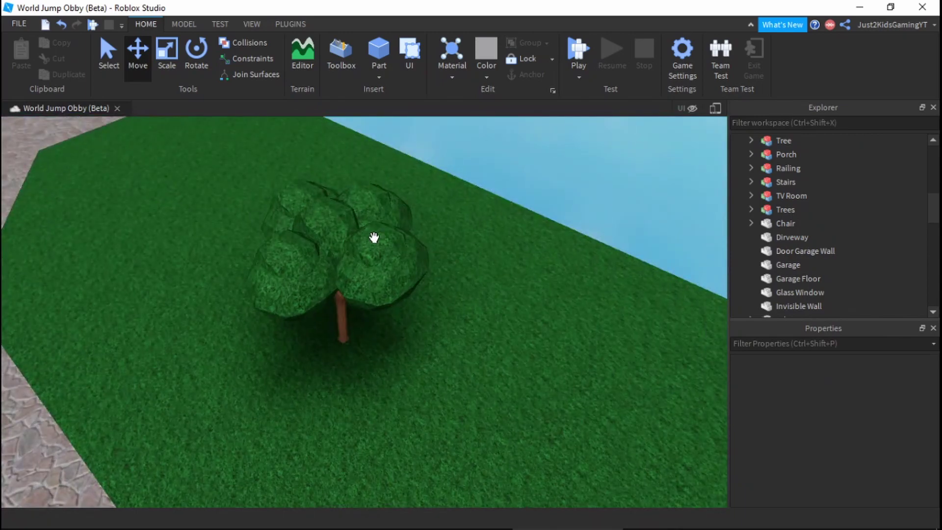
pyautogui.click(374, 237)
pyautogui.click(538, 299)
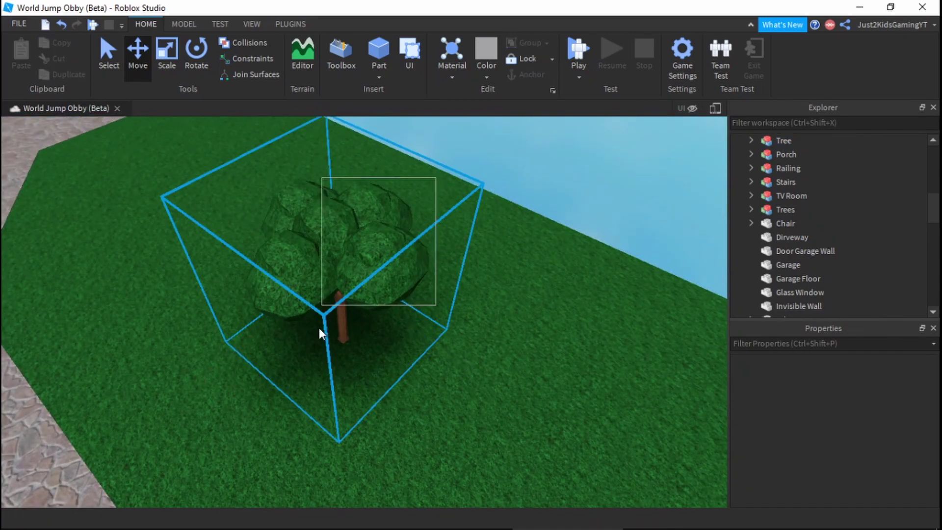
pyautogui.moveTo(319, 327); pyautogui.dragTo(320, 330)
pyautogui.click(513, 319)
pyautogui.scroll(-1, 458, 295)
# Reposition the Tree model along its horizontal axis between the lawn's back edge and the stone path, leaving it deselected
pyautogui.click(390, 272)
pyautogui.moveTo(351, 271); pyautogui.dragTo(334, 370)
pyautogui.press('a')
pyautogui.moveTo(334, 369); pyautogui.dragTo(353, 361, button='right')
pyautogui.press('s')
pyautogui.moveTo(346, 346); pyautogui.dragTo(343, 372)
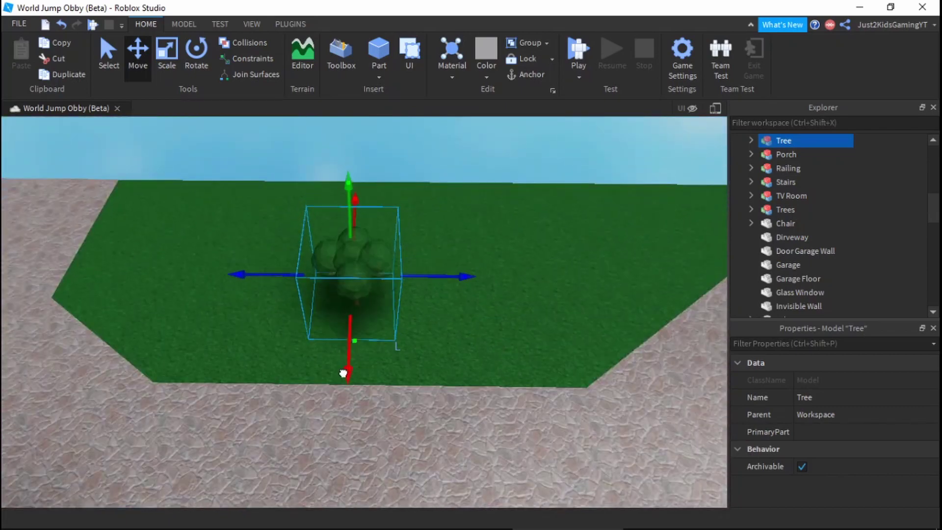
pyautogui.click(417, 350)
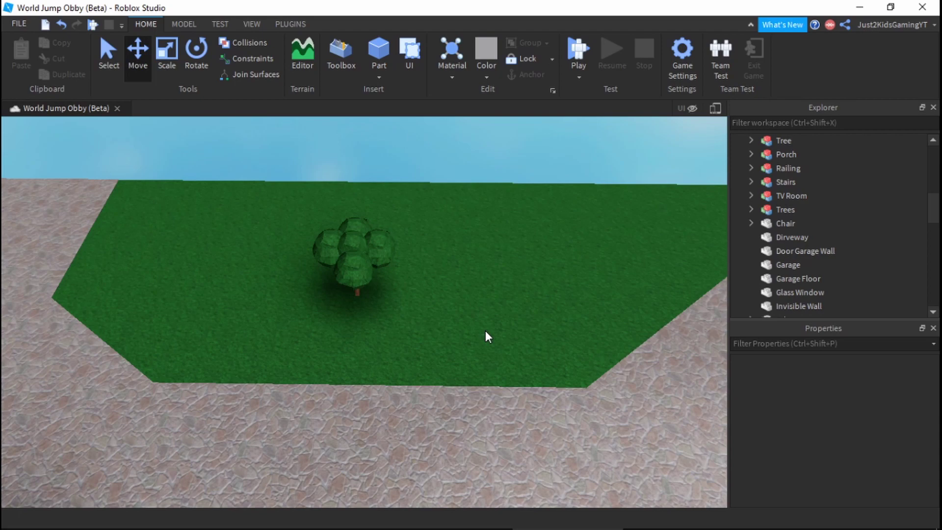
# Look over the repositioned tree from the side facing the house and stone path
pyautogui.moveTo(484, 330); pyautogui.dragTo(465, 314, button='right')
pyautogui.scroll(-5, 454, 314)
pyautogui.scroll(3, 453, 314)
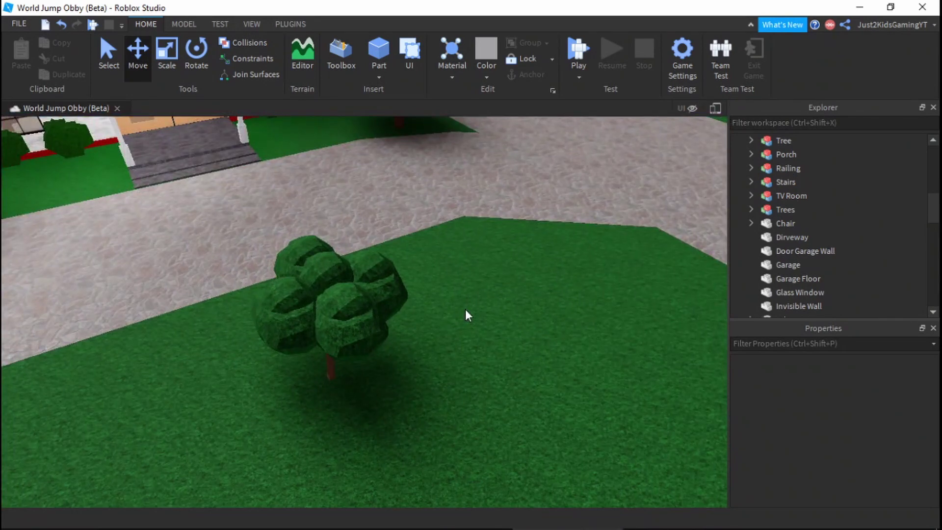